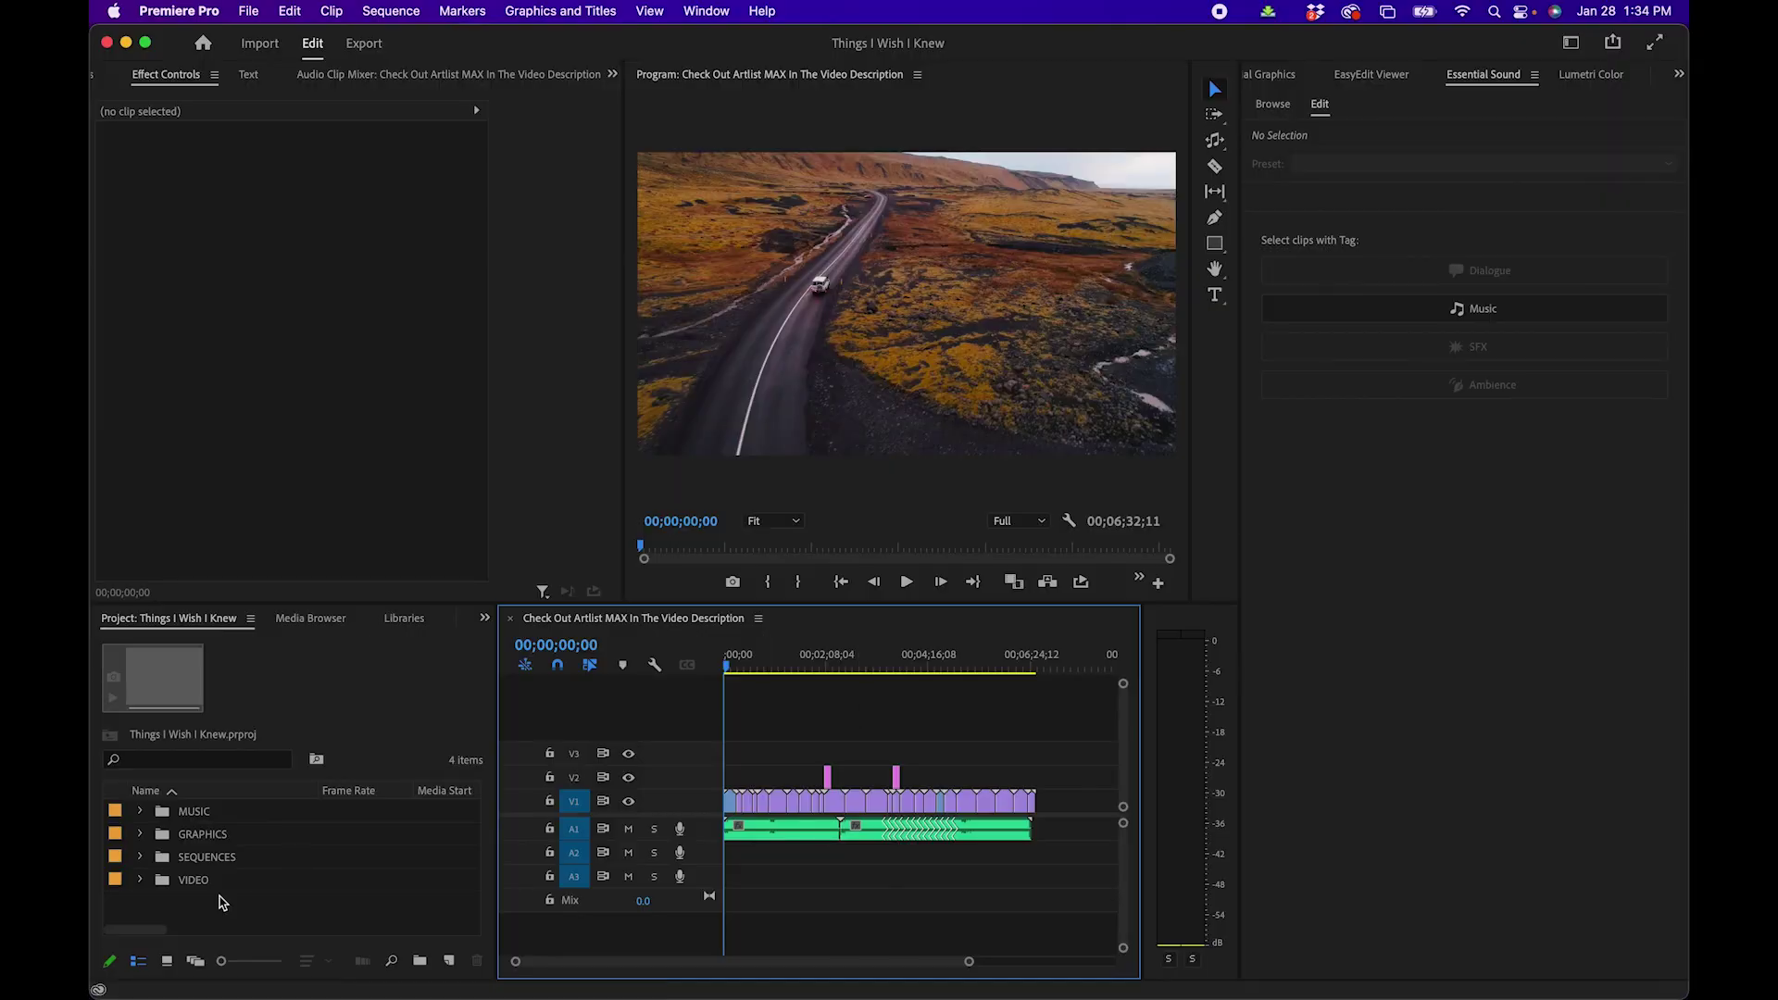
Move 423716_music_track from the VIDEO bin to the Project panel root, then collapse VIDEO
{"action": "left_click", "coordinate": [168, 885]}
{"action": "scroll", "coordinate": [197, 873], "scroll_direction": "down", "scroll_amount": 2}
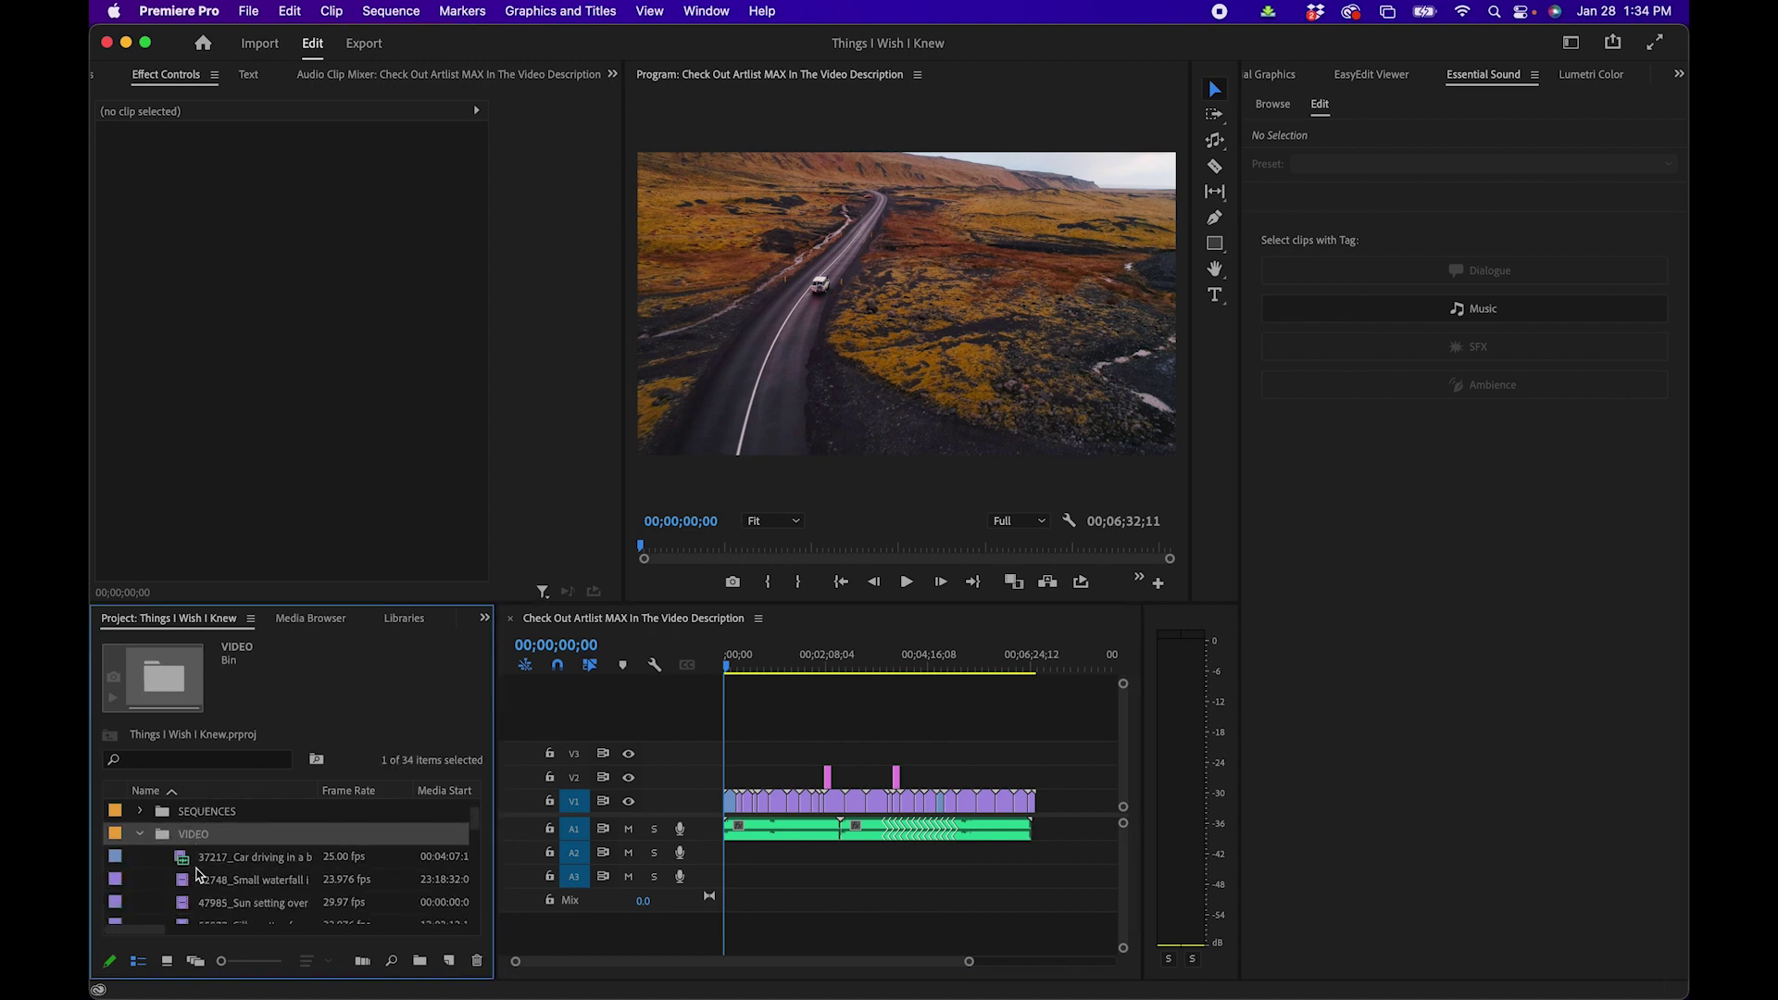
{"action": "scroll", "coordinate": [201, 871], "scroll_direction": "down", "scroll_amount": 2}
{"action": "scroll", "coordinate": [202, 872], "scroll_direction": "down", "scroll_amount": 2}
{"action": "scroll", "coordinate": [205, 869], "scroll_direction": "down", "scroll_amount": 2}
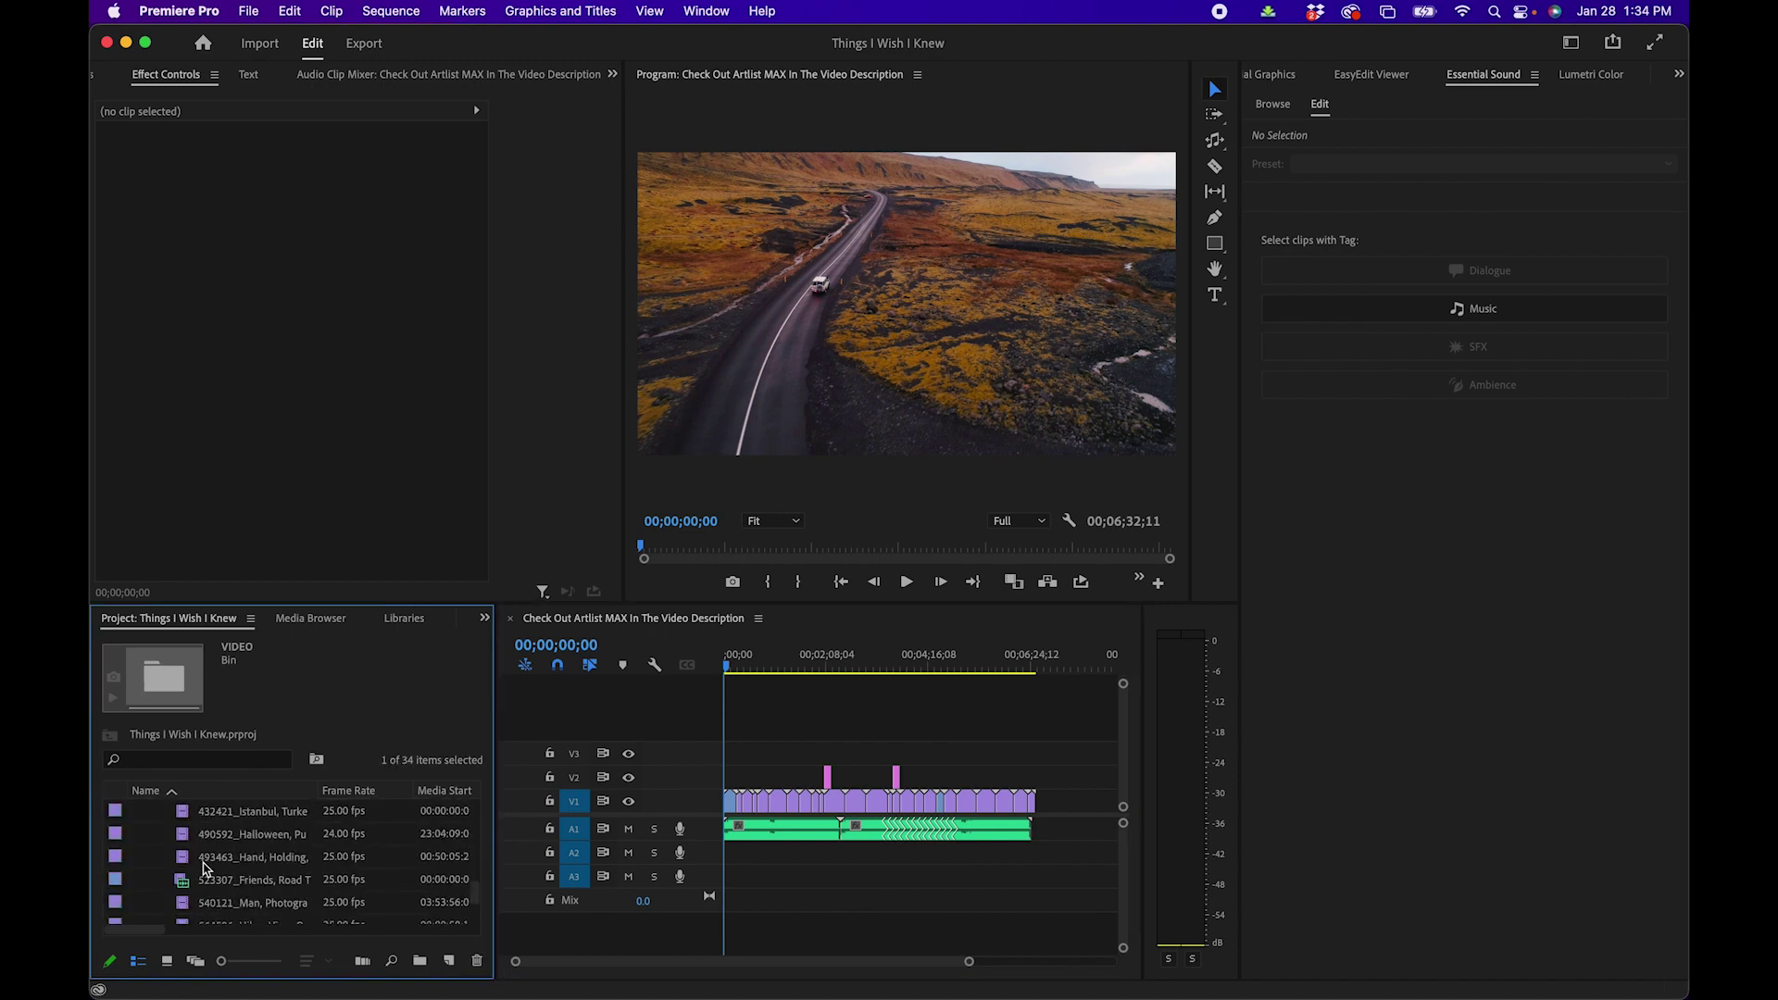
{"action": "scroll", "coordinate": [205, 870], "scroll_direction": "down", "scroll_amount": 2}
{"action": "left_click", "coordinate": [188, 835]}
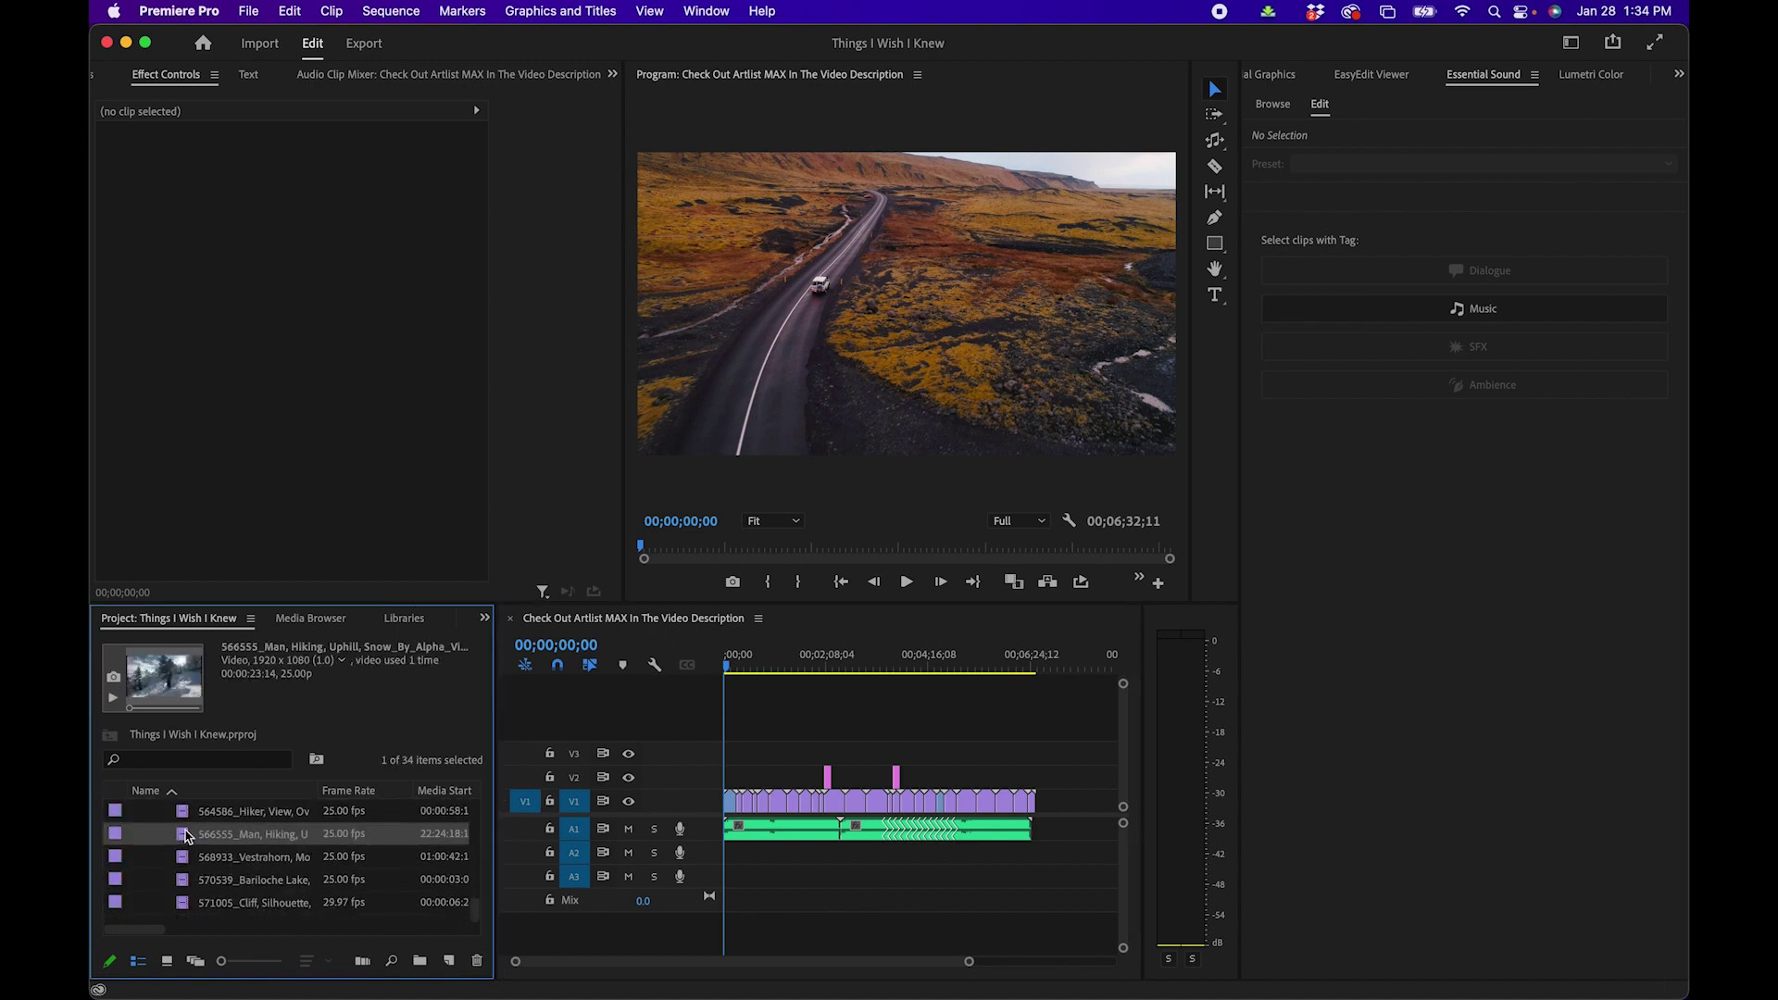
{"action": "scroll", "coordinate": [188, 838], "scroll_direction": "up", "scroll_amount": 5}
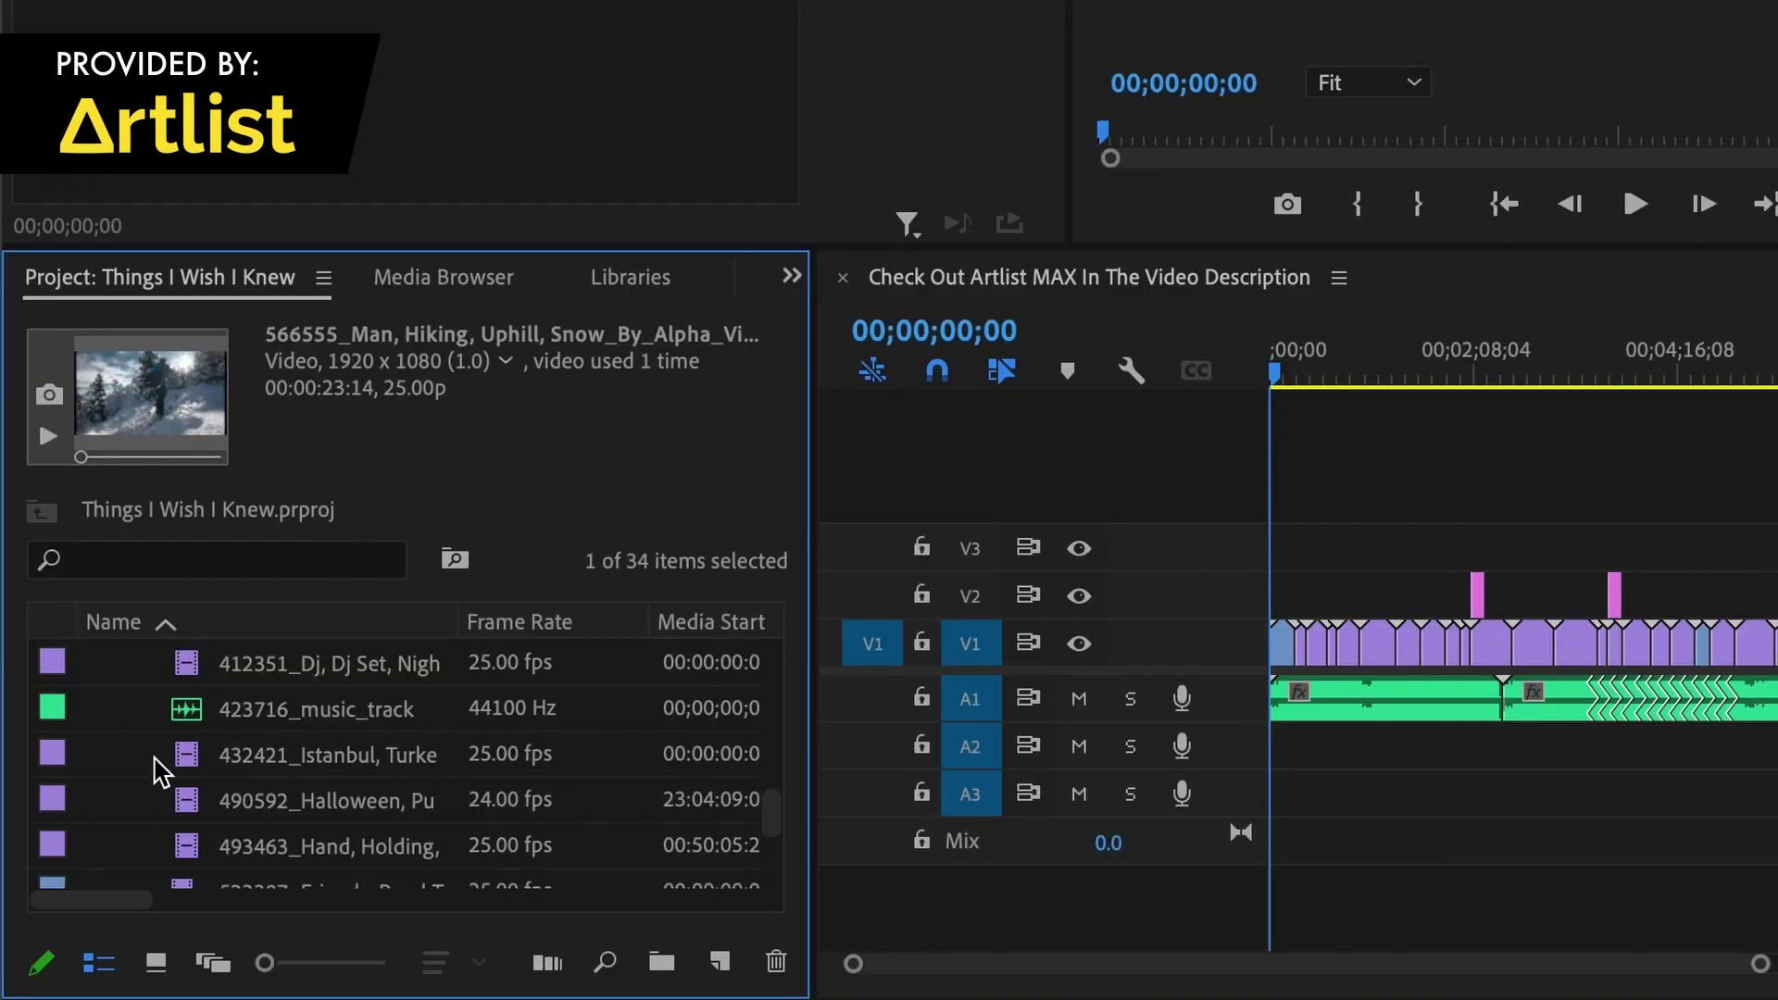
{"action": "left_click", "coordinate": [196, 718]}
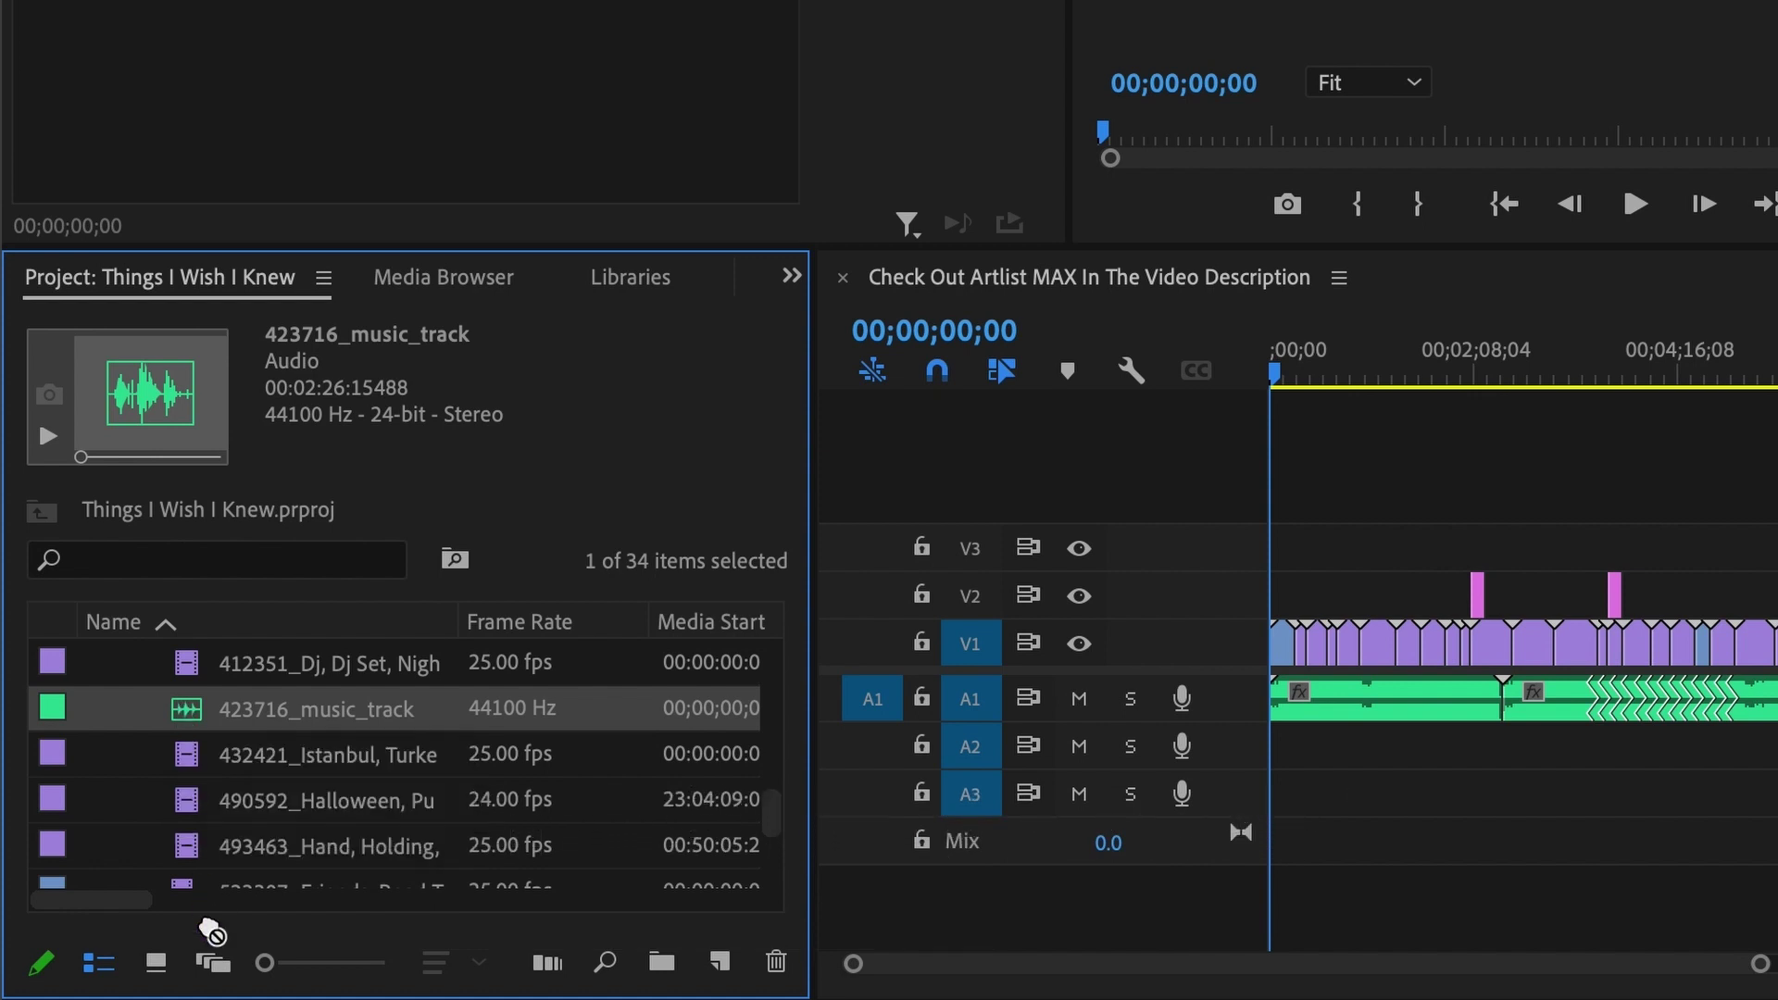
{"action": "left_click_drag", "start_coordinate": [212, 930], "coordinate": [188, 887]}
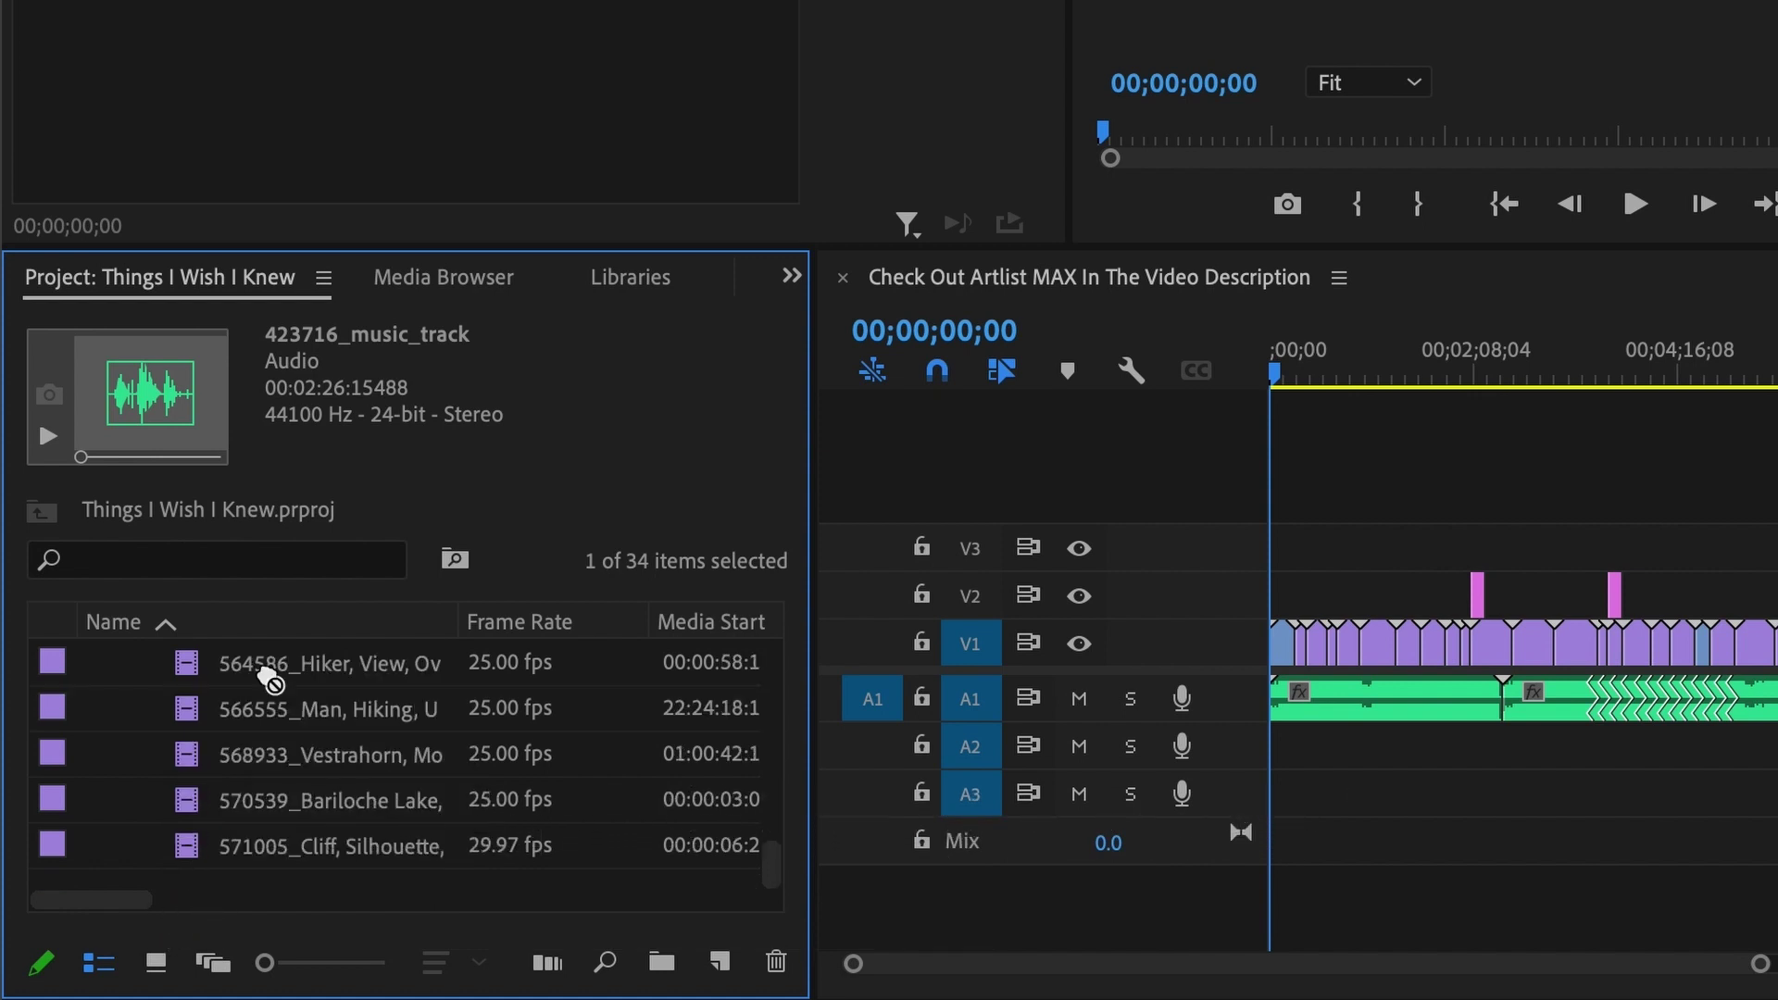
{"action": "left_click_drag", "start_coordinate": [240, 653], "coordinate": [221, 665]}
{"action": "left_click_drag", "start_coordinate": [213, 864], "coordinate": [213, 871]}
{"action": "left_click_drag", "start_coordinate": [50, 754], "coordinate": [51, 761]}
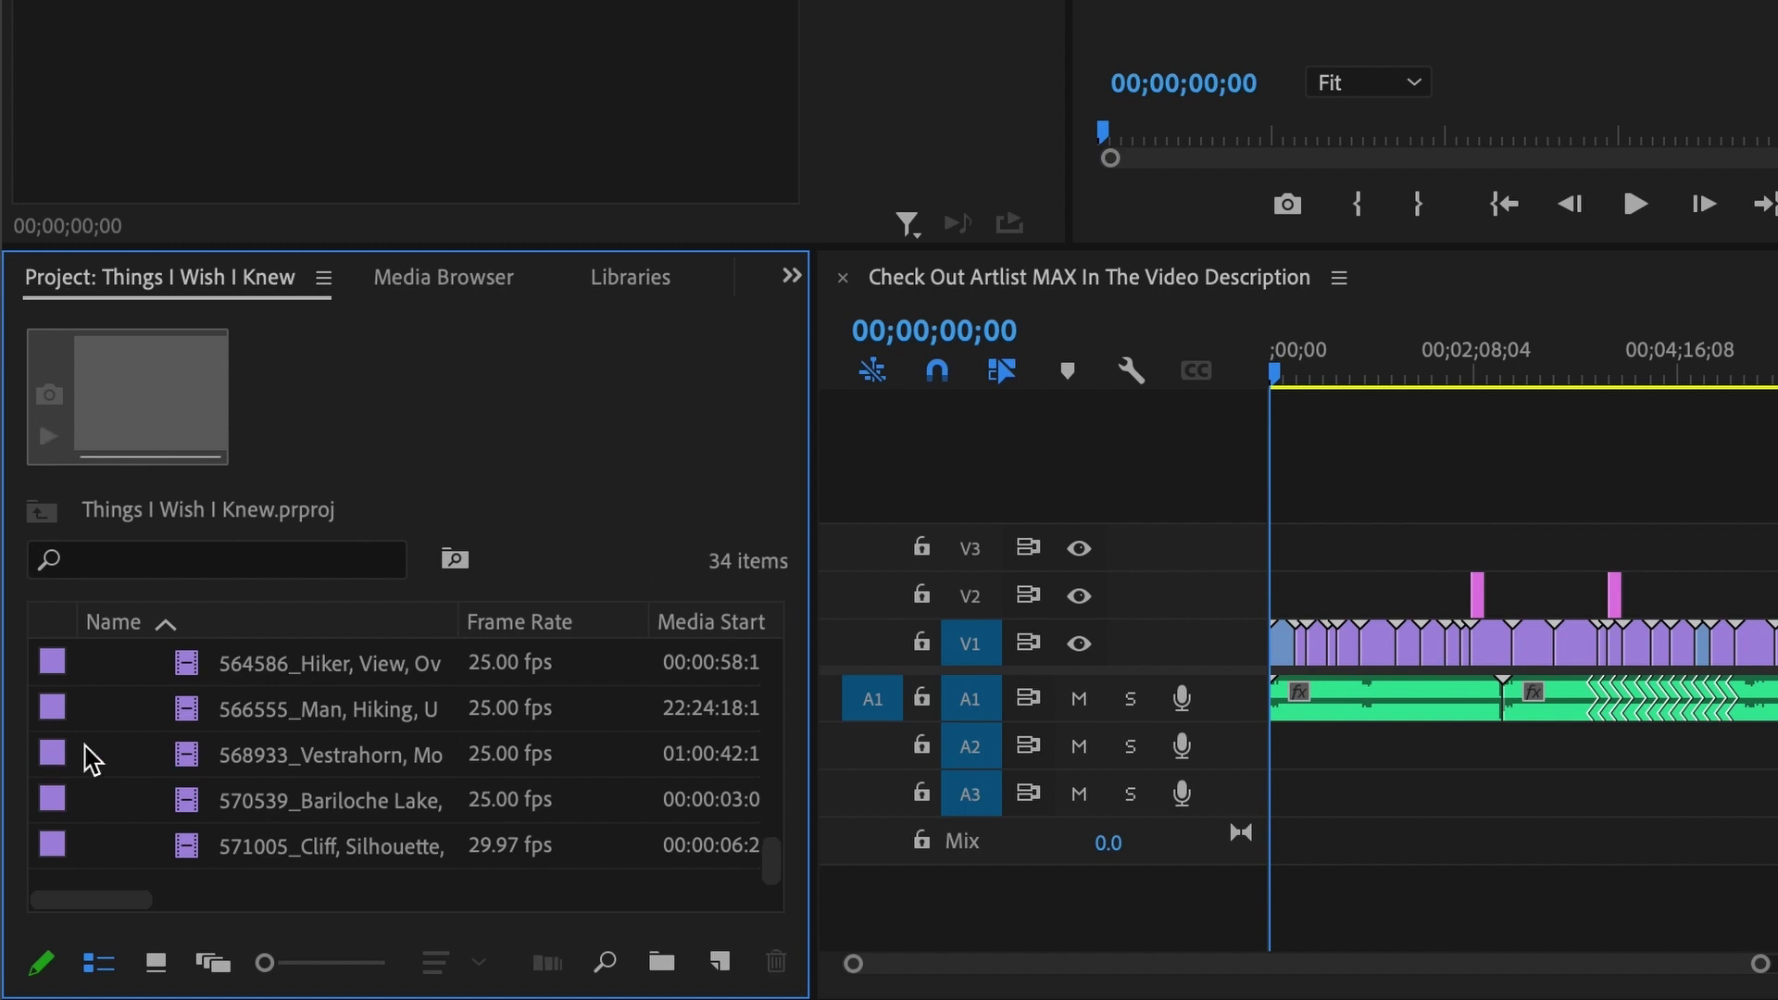
{"action": "scroll", "coordinate": [344, 795], "scroll_direction": "up", "scroll_amount": 10}
{"action": "left_click", "coordinate": [101, 846]}
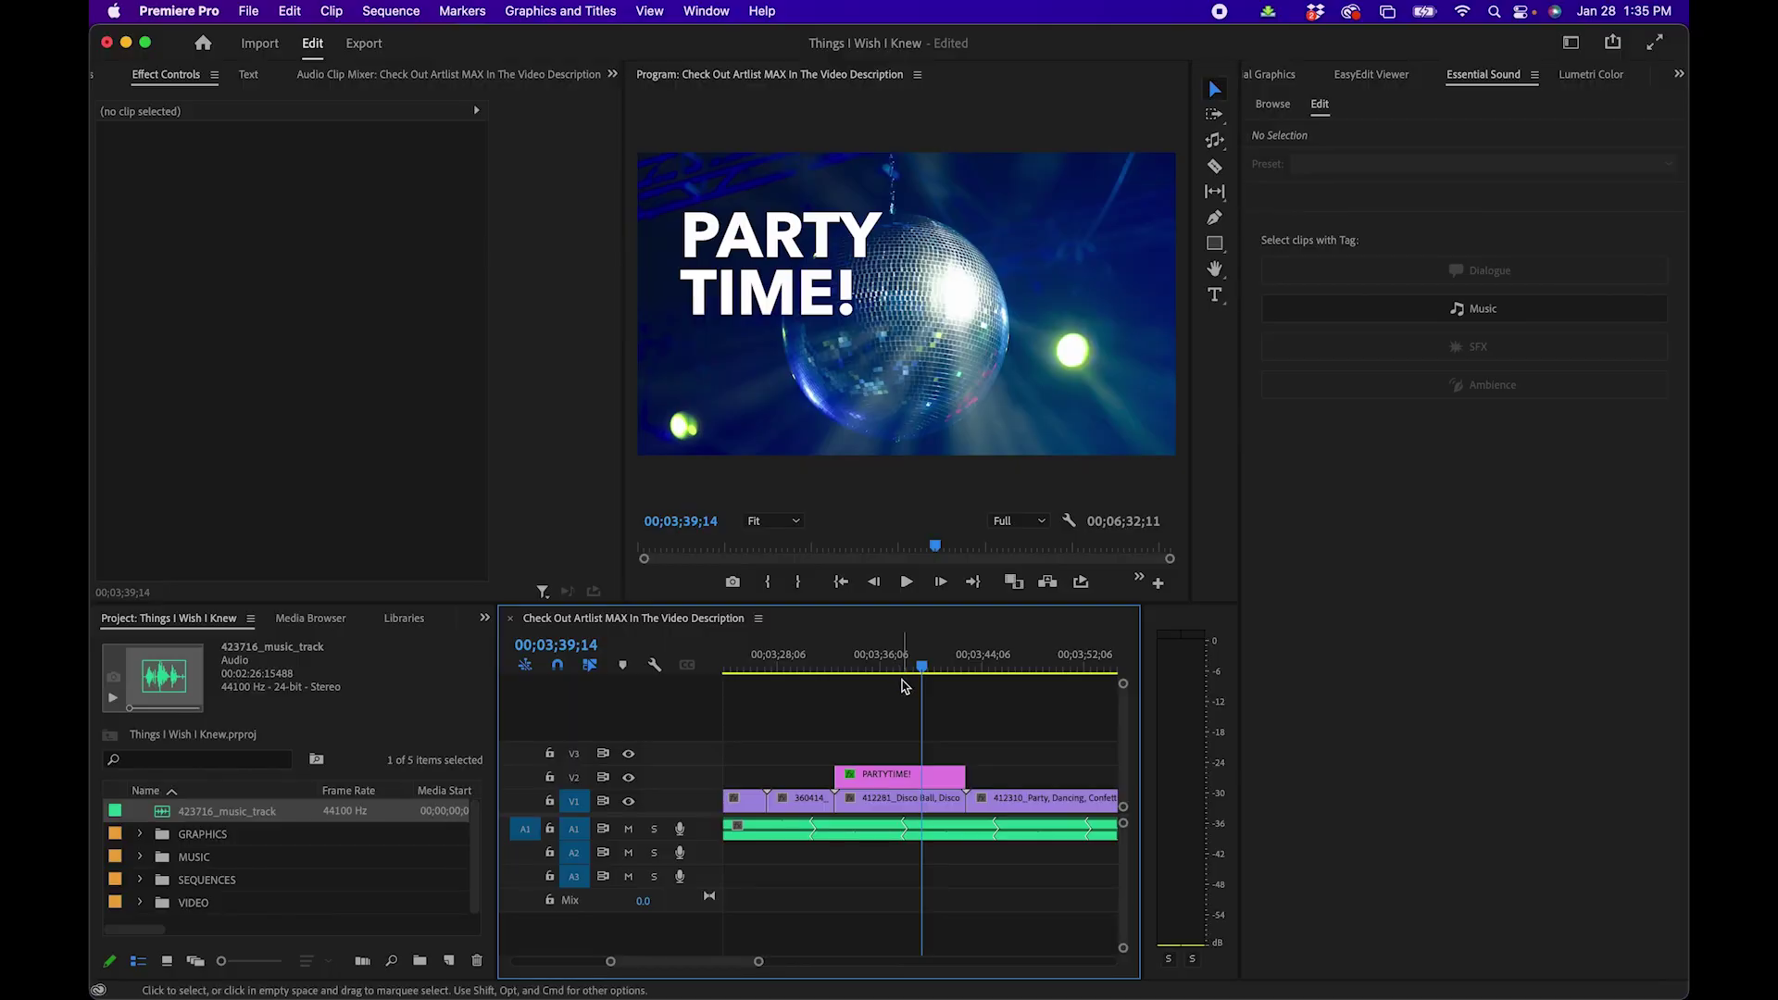
Play the PARTY TIME! title's slide-in animation from before it starts
{"action": "left_click", "coordinate": [891, 780]}
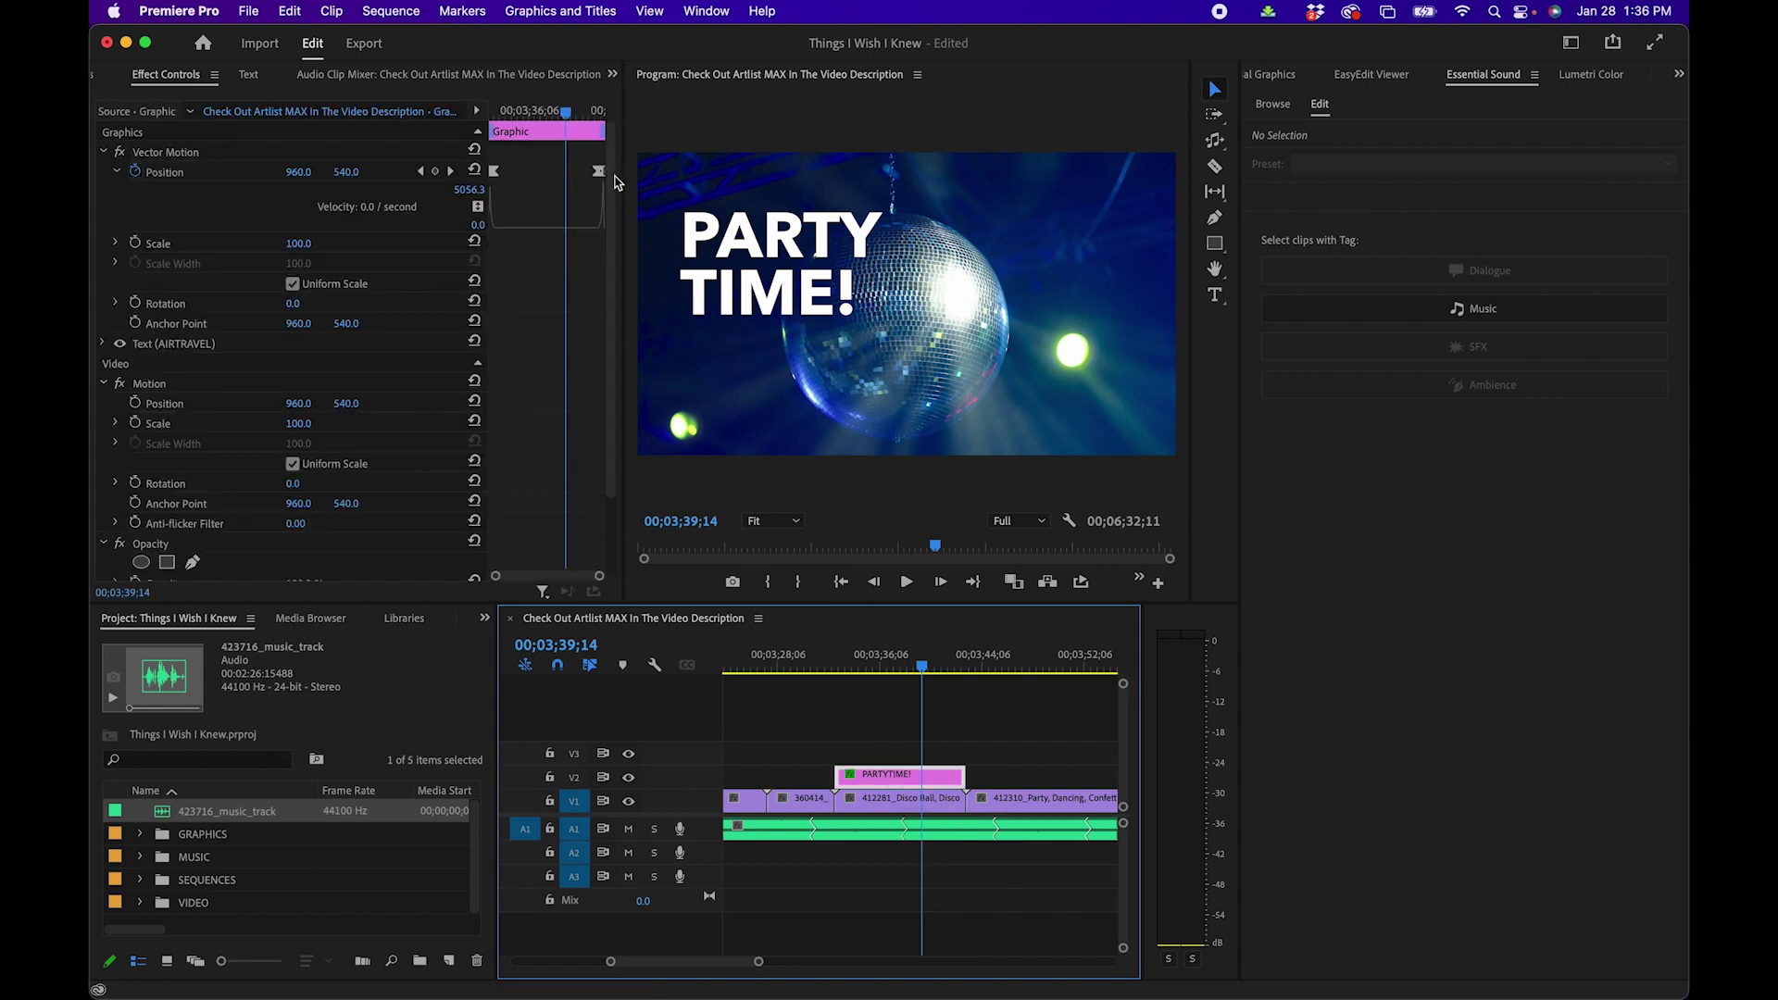
{"action": "left_click_drag", "start_coordinate": [563, 126], "coordinate": [483, 123]}
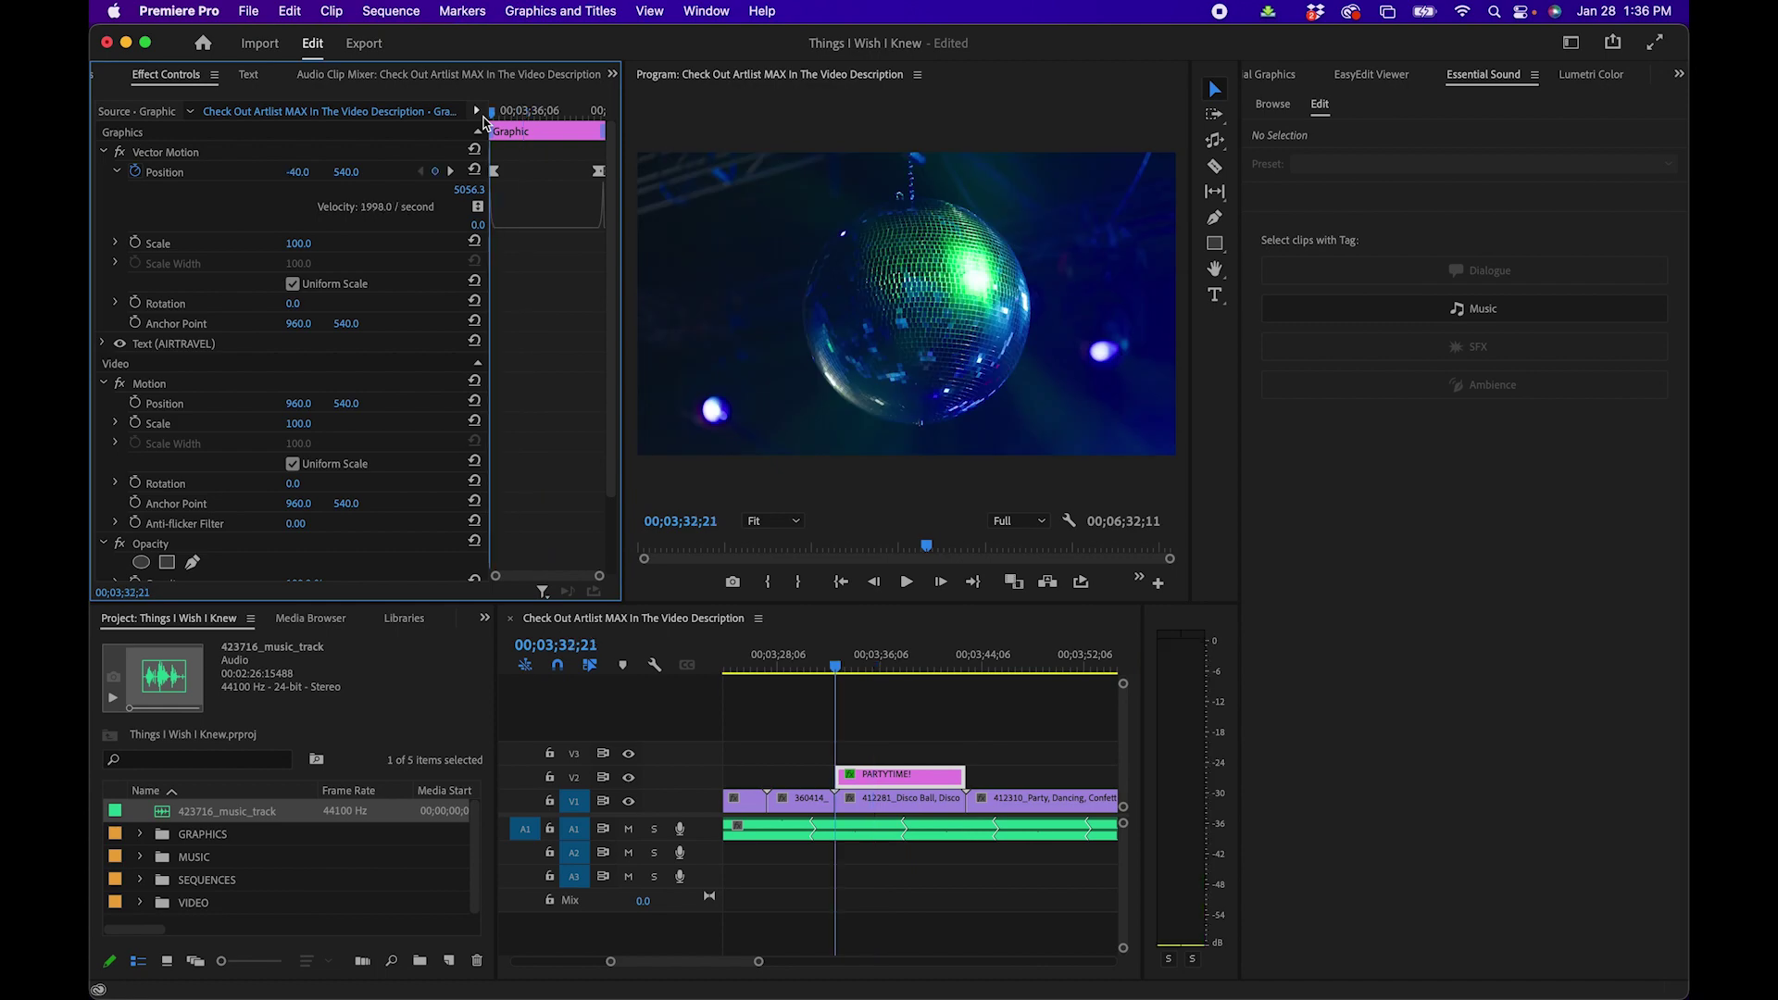
{"action": "key", "text": "space"}
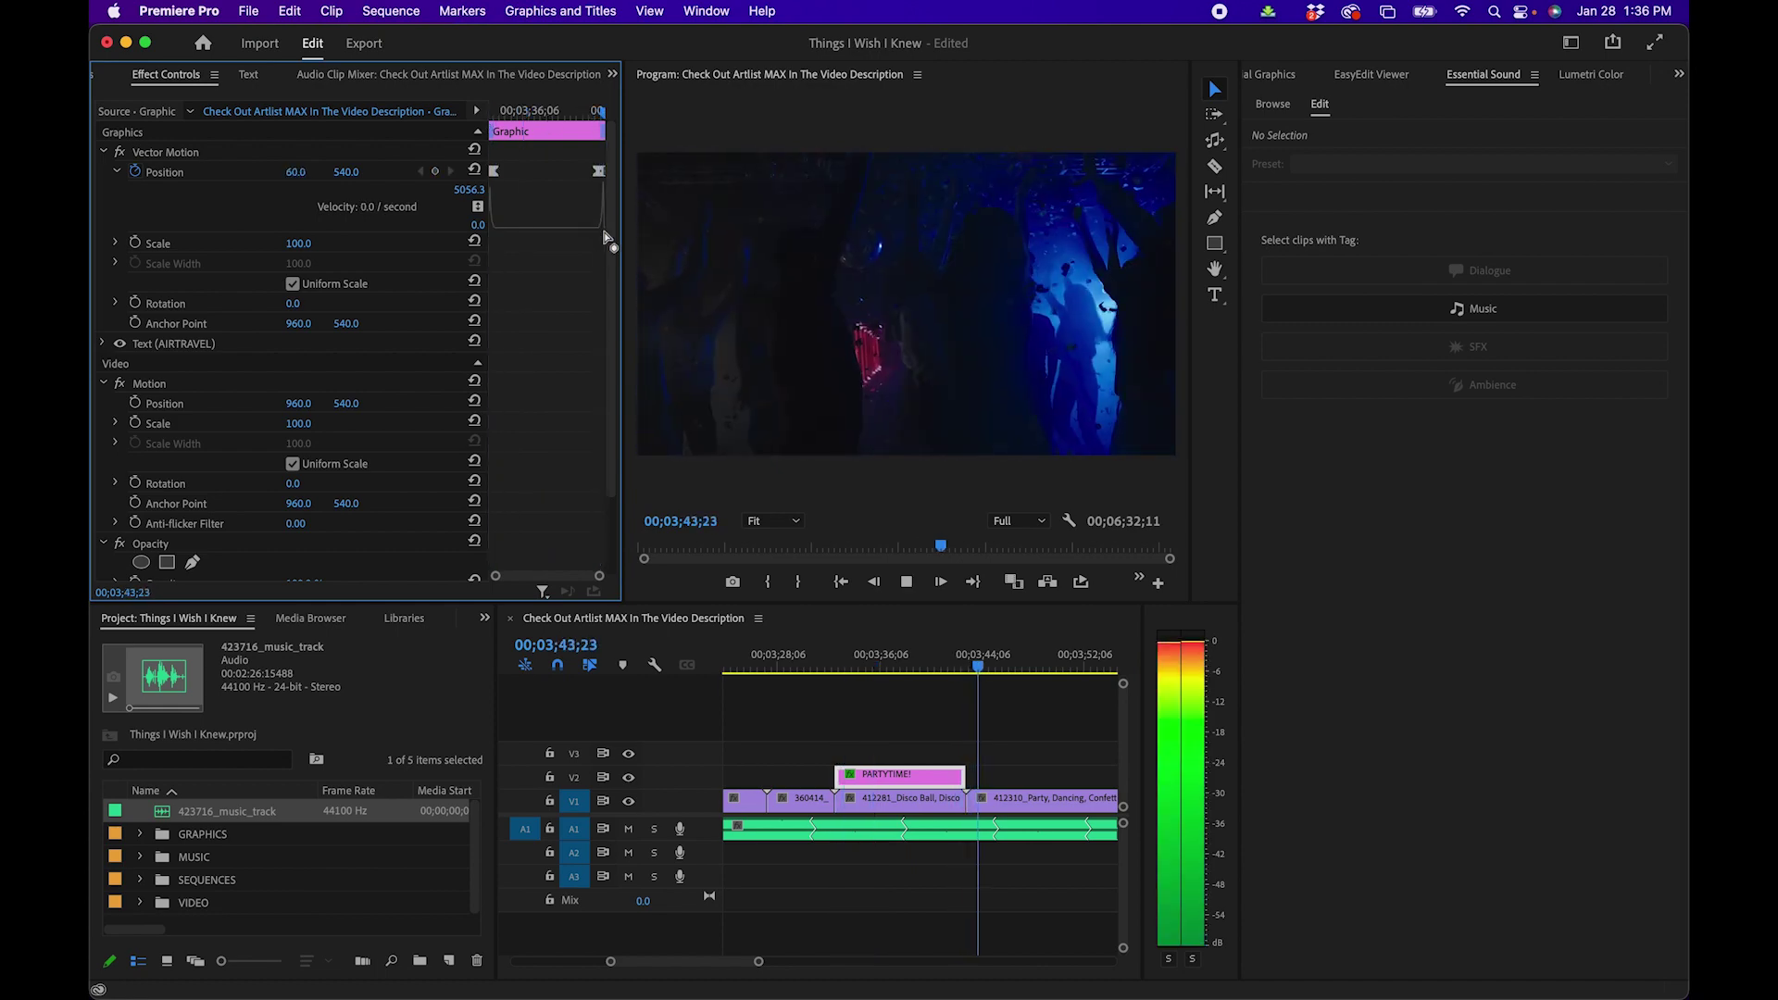
Zoom out the timeline and adjust the PARTY TIME! title clip's length
{"action": "left_click", "coordinate": [965, 717]}
{"action": "key", "text": "minus"}
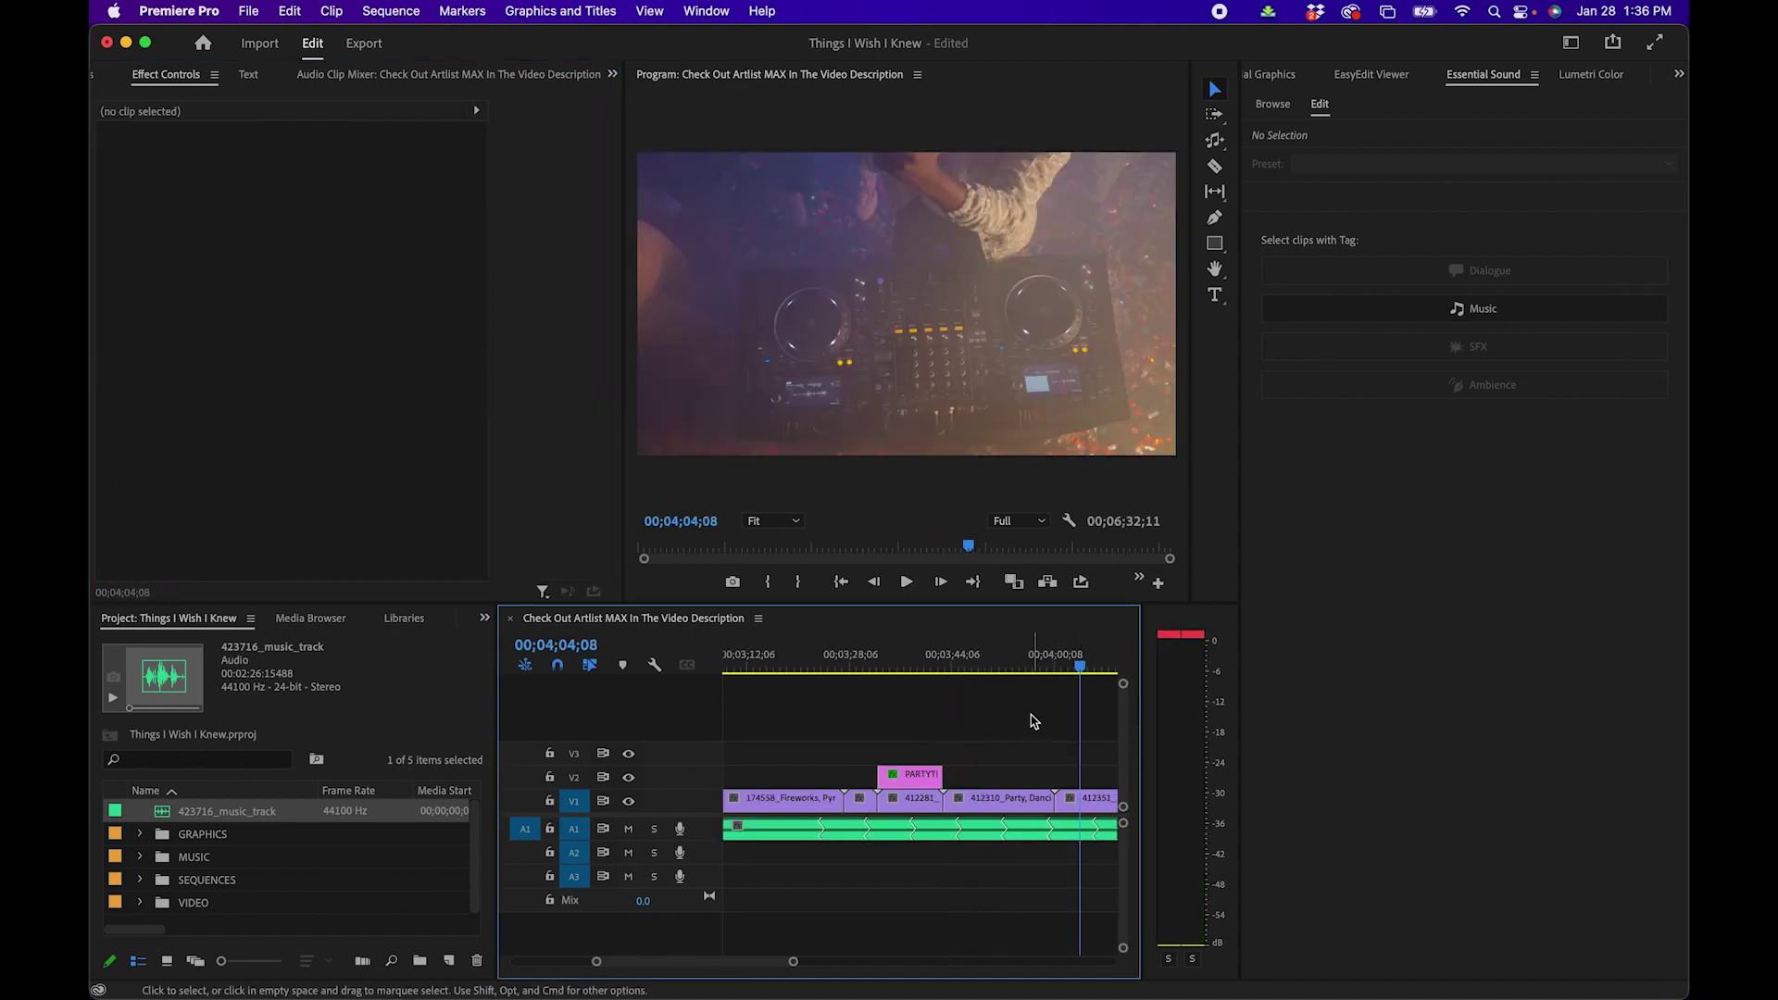
{"action": "key", "text": "minus"}
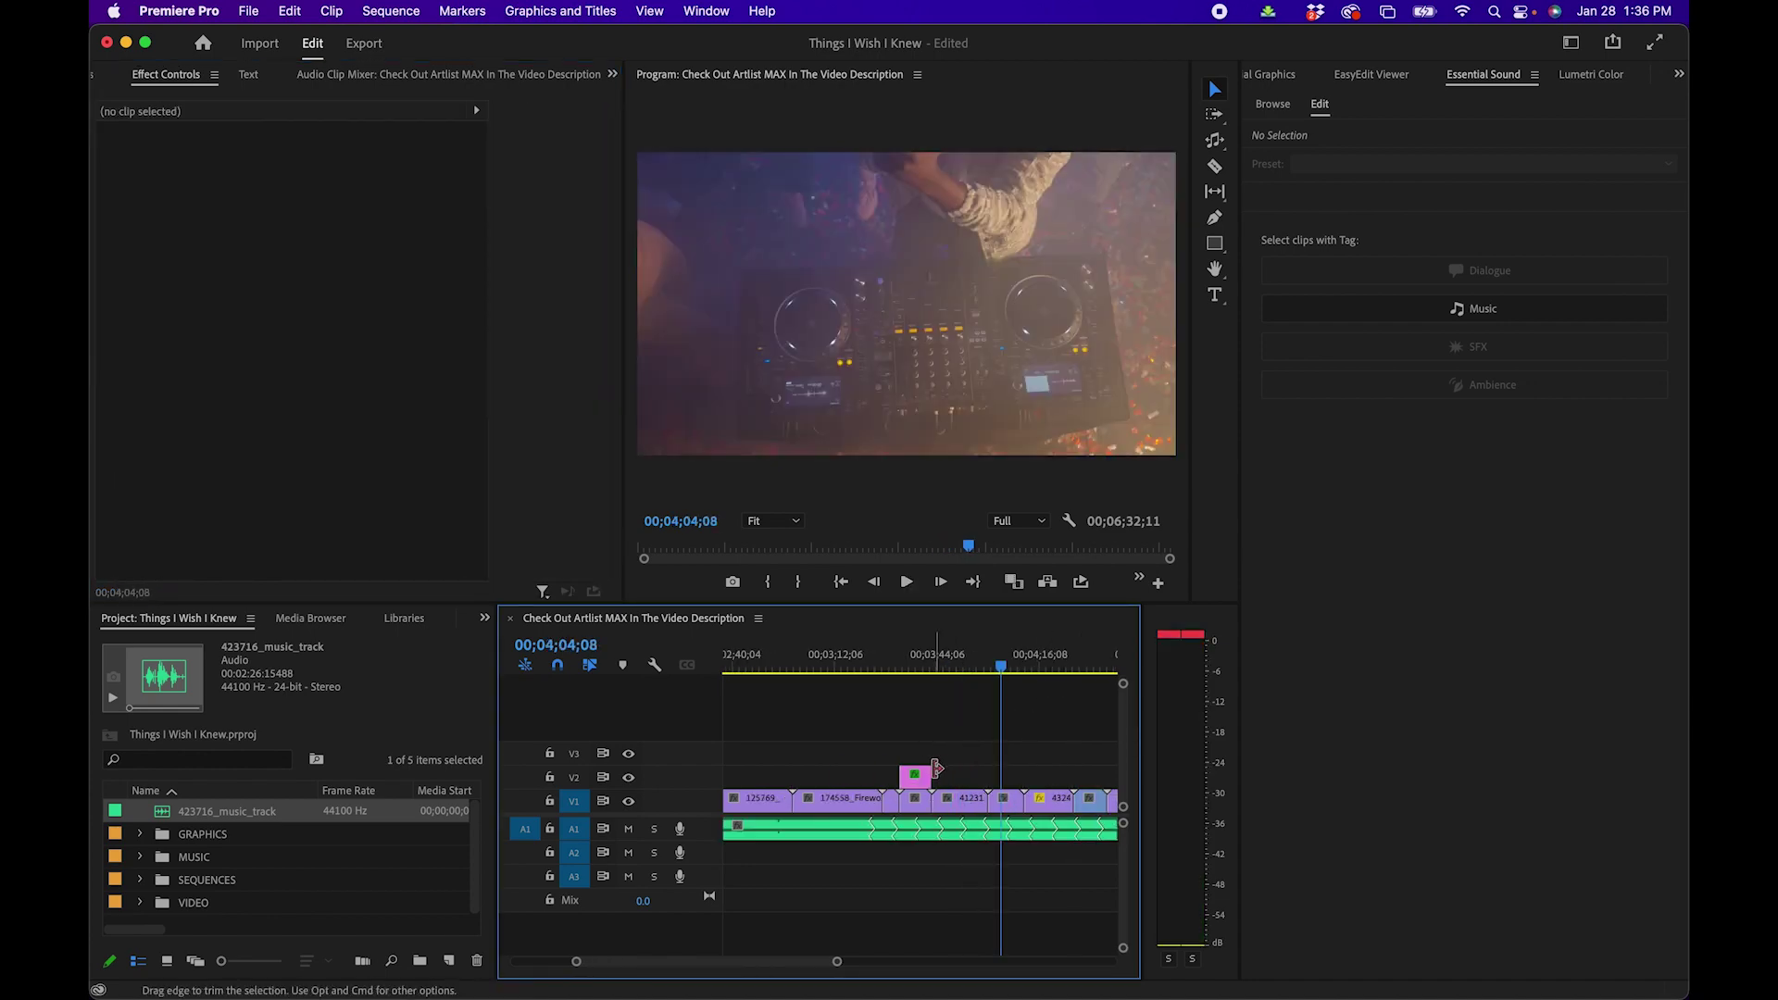
{"action": "left_click_drag", "start_coordinate": [950, 769], "coordinate": [1022, 774]}
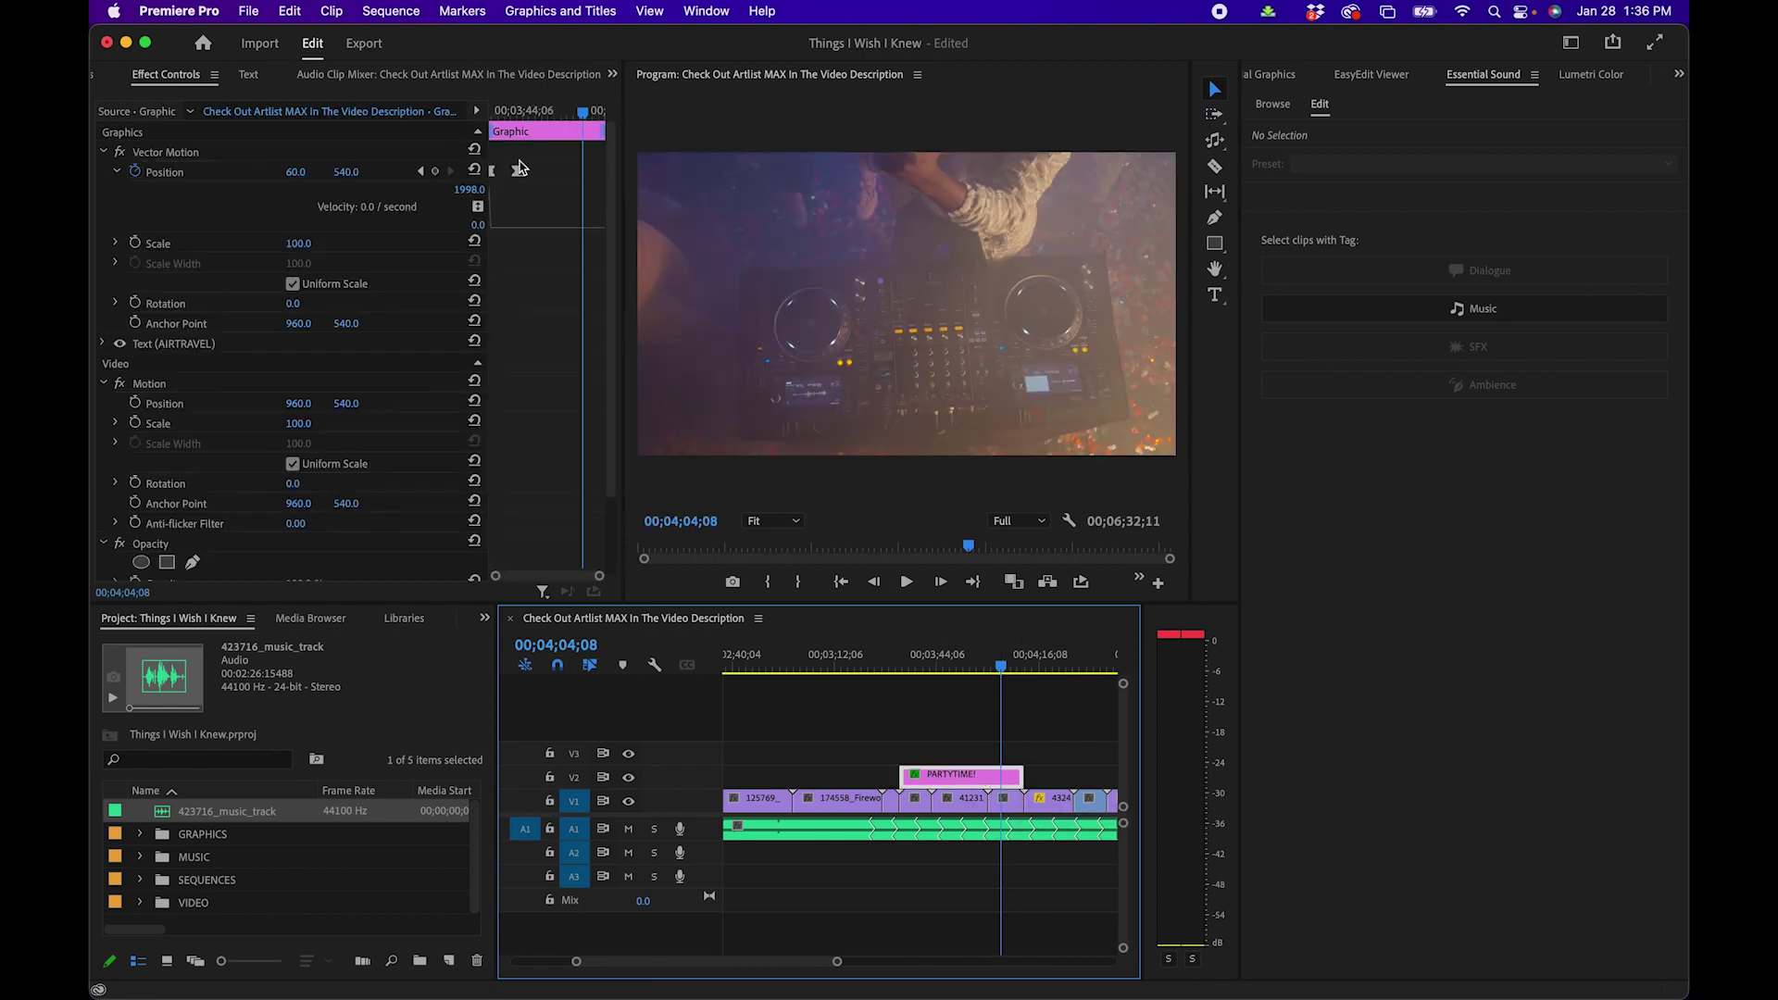
{"action": "left_click", "coordinate": [519, 170]}
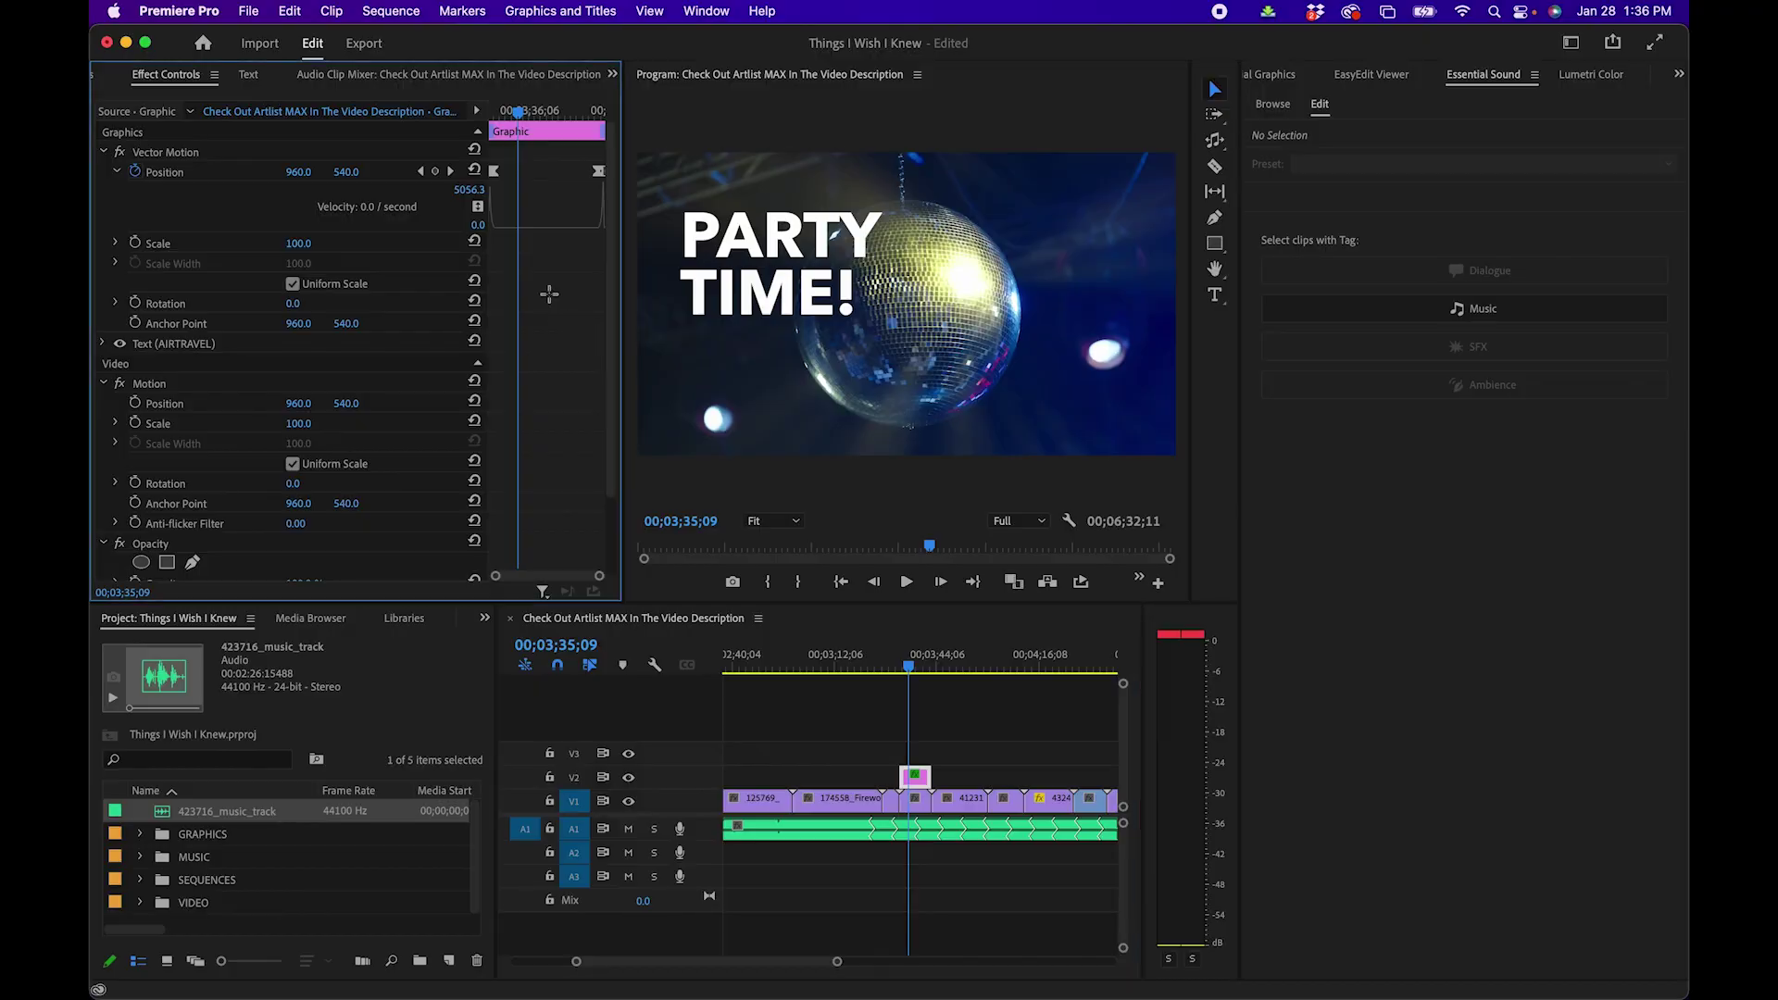
Step through the title's Position keyframes and shorten its outro to about 20 frames
{"action": "left_click", "coordinate": [426, 172]}
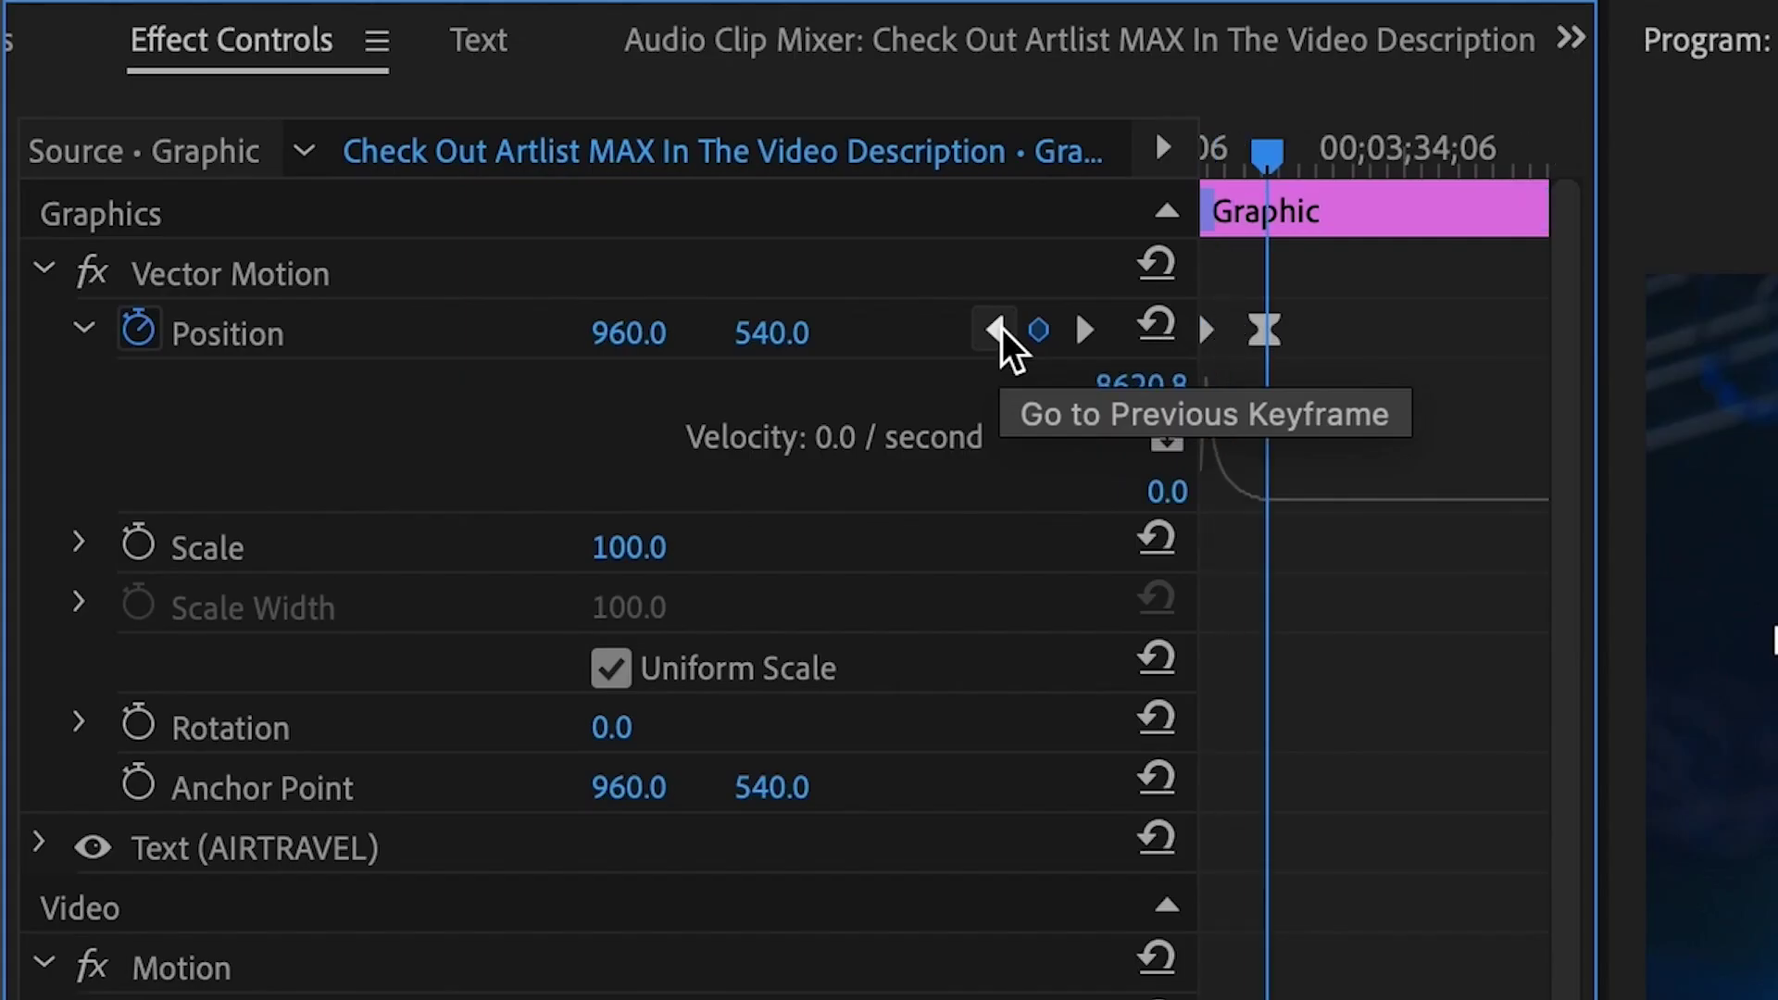
{"action": "left_click", "coordinate": [1001, 333]}
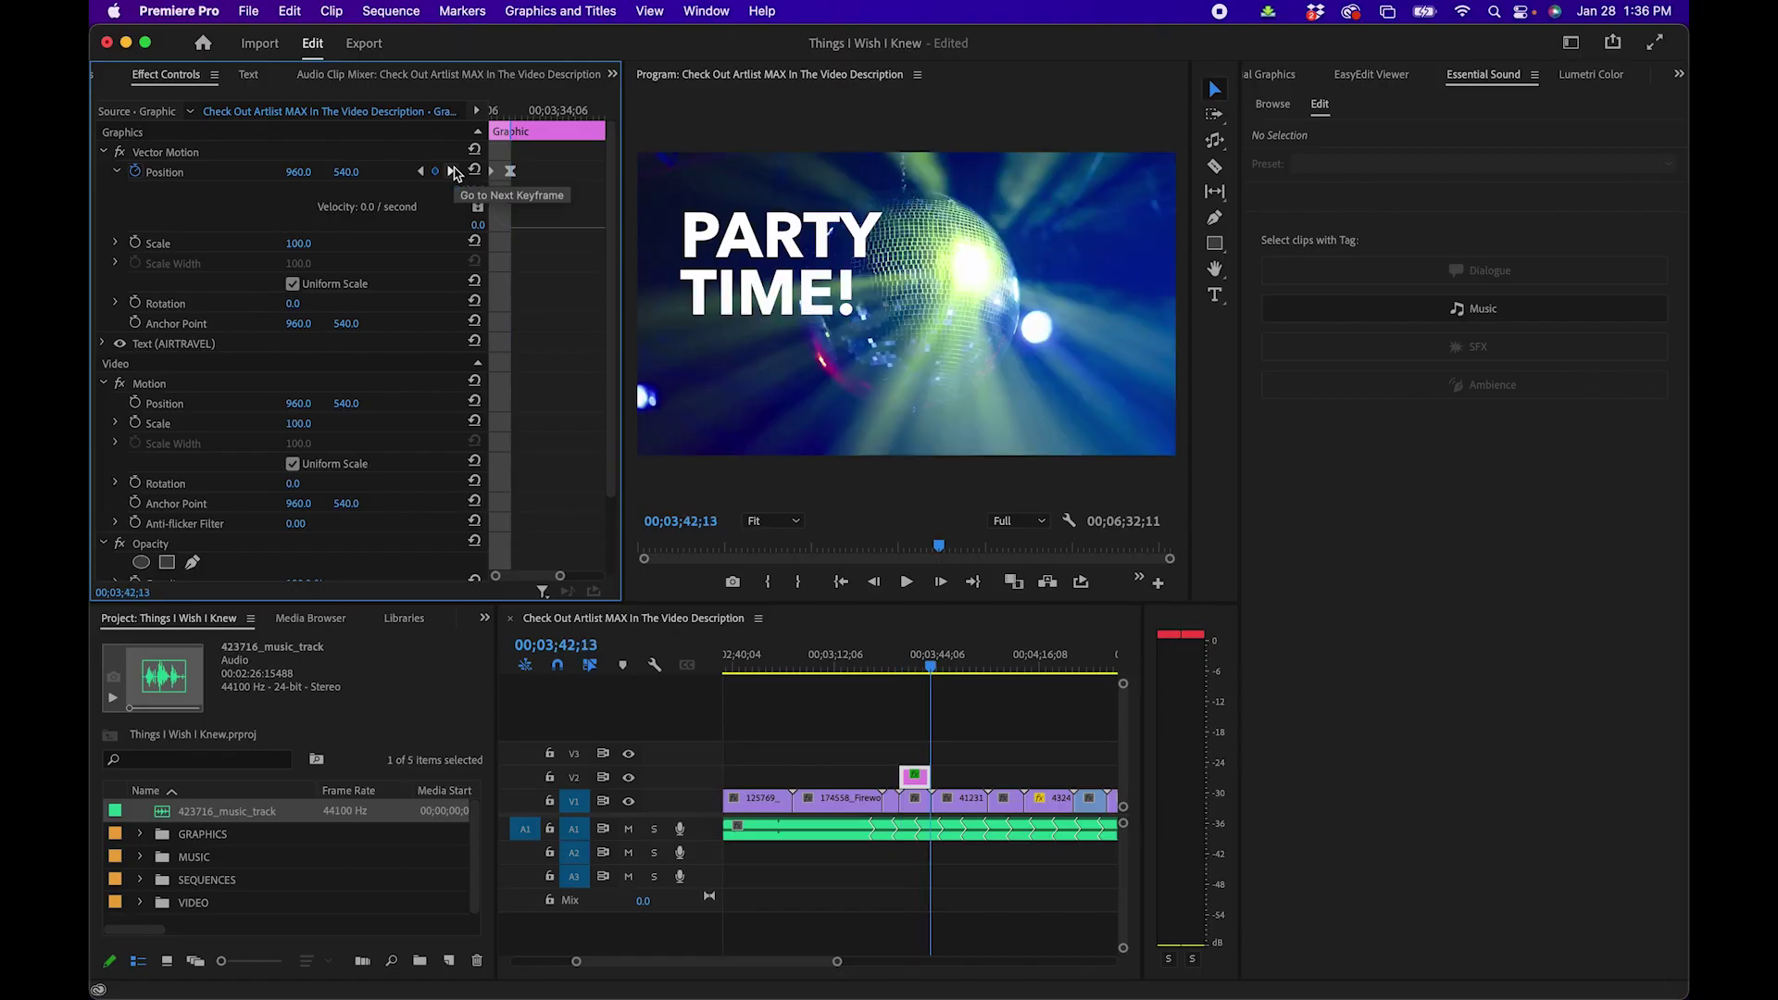
{"action": "left_click", "coordinate": [450, 171]}
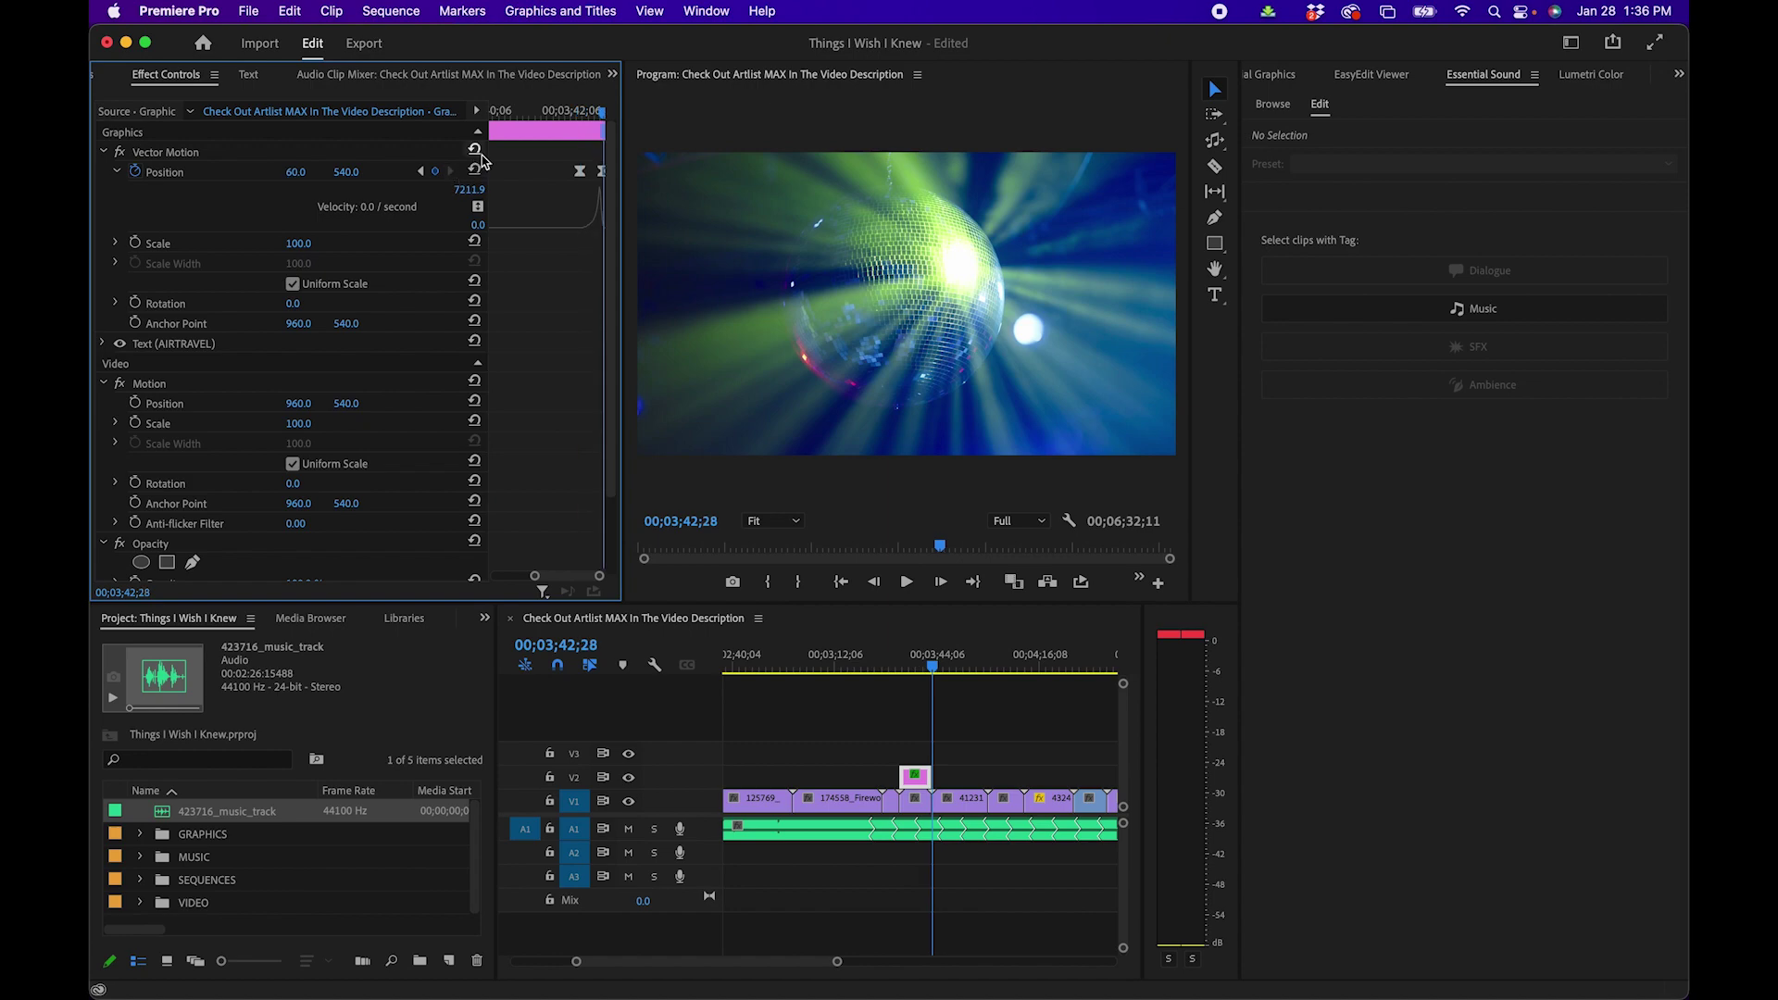
{"action": "left_click_drag", "start_coordinate": [602, 129], "coordinate": [577, 122]}
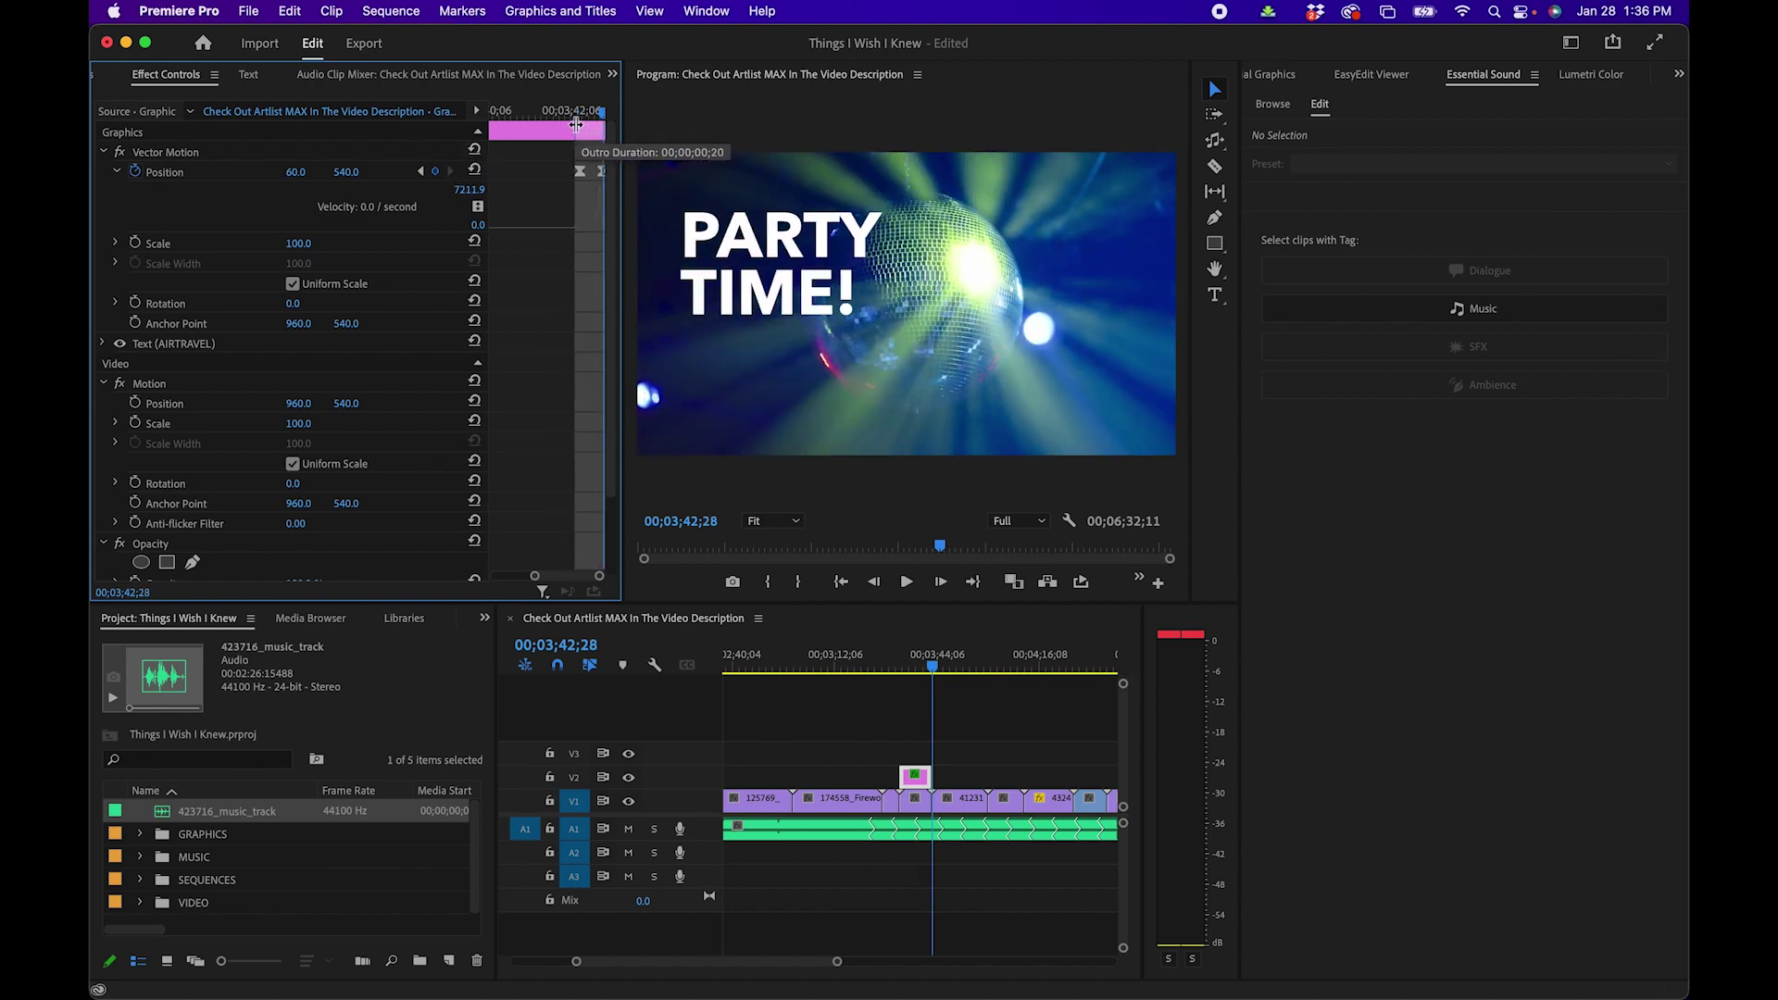
Extend the PARTY TIME! clip to about 39 seconds, then move the playhead to AIR TRAVEL
{"action": "left_click", "coordinate": [929, 751]}
{"action": "key", "text": "minus"}
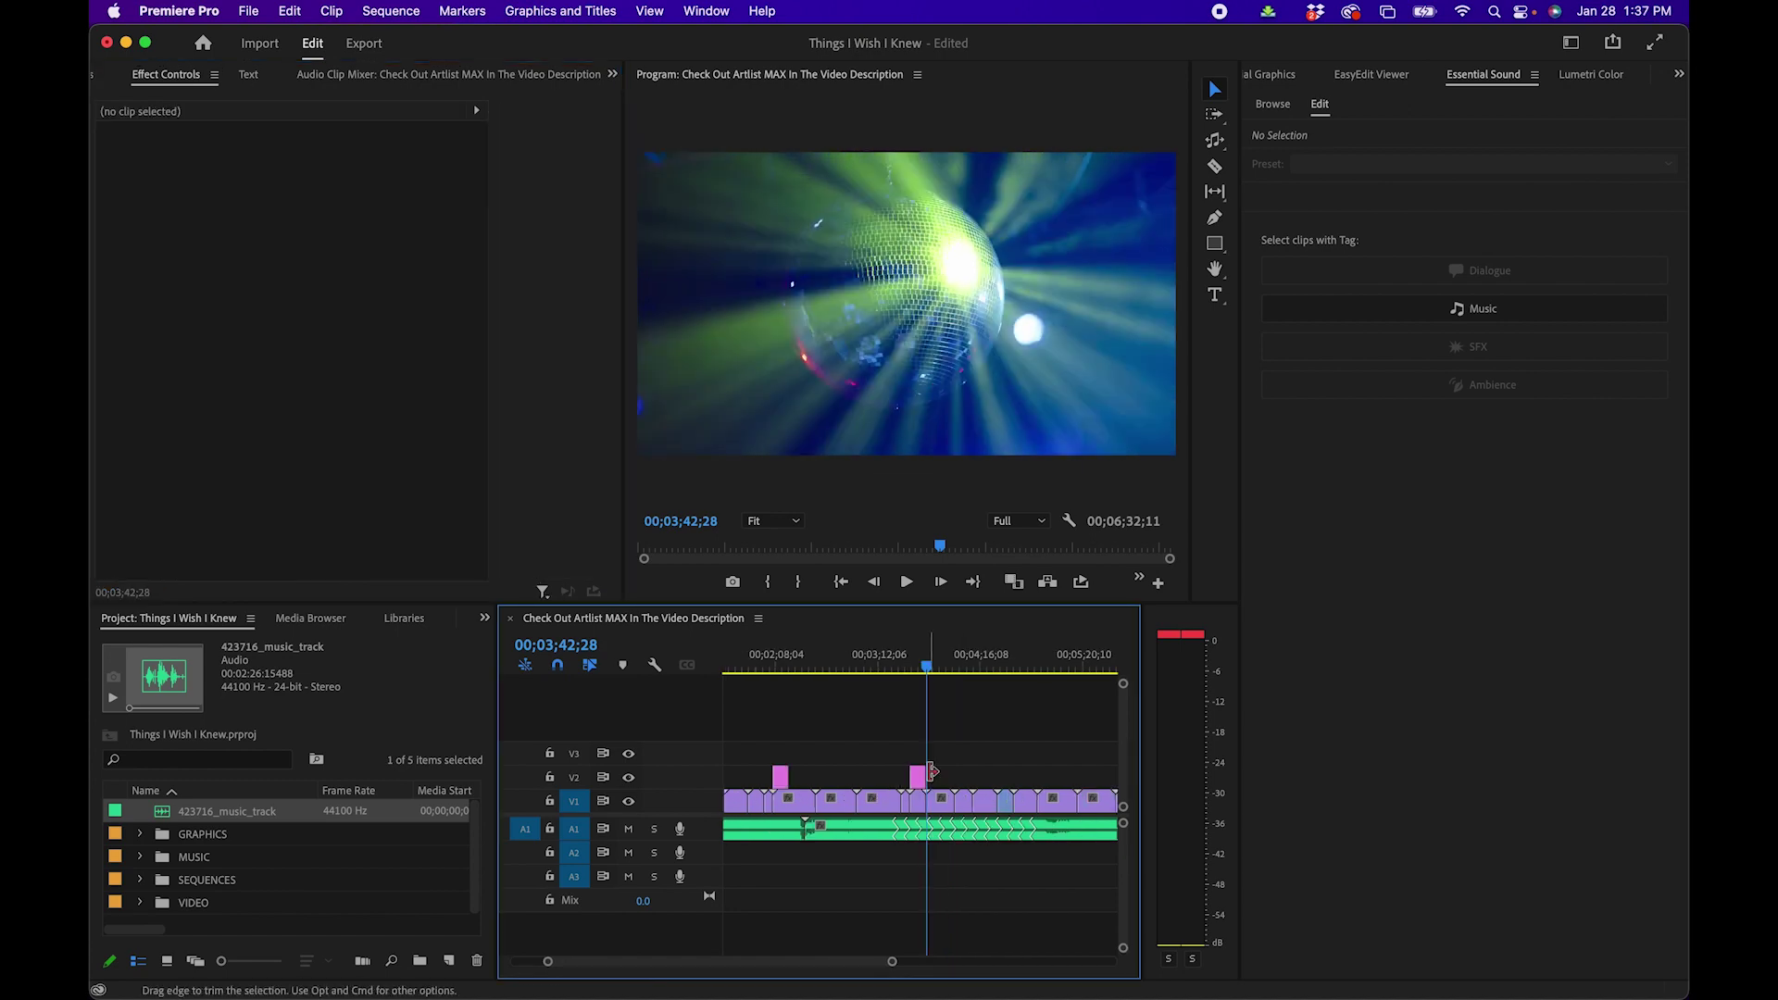
{"action": "left_click_drag", "start_coordinate": [951, 774], "coordinate": [971, 773]}
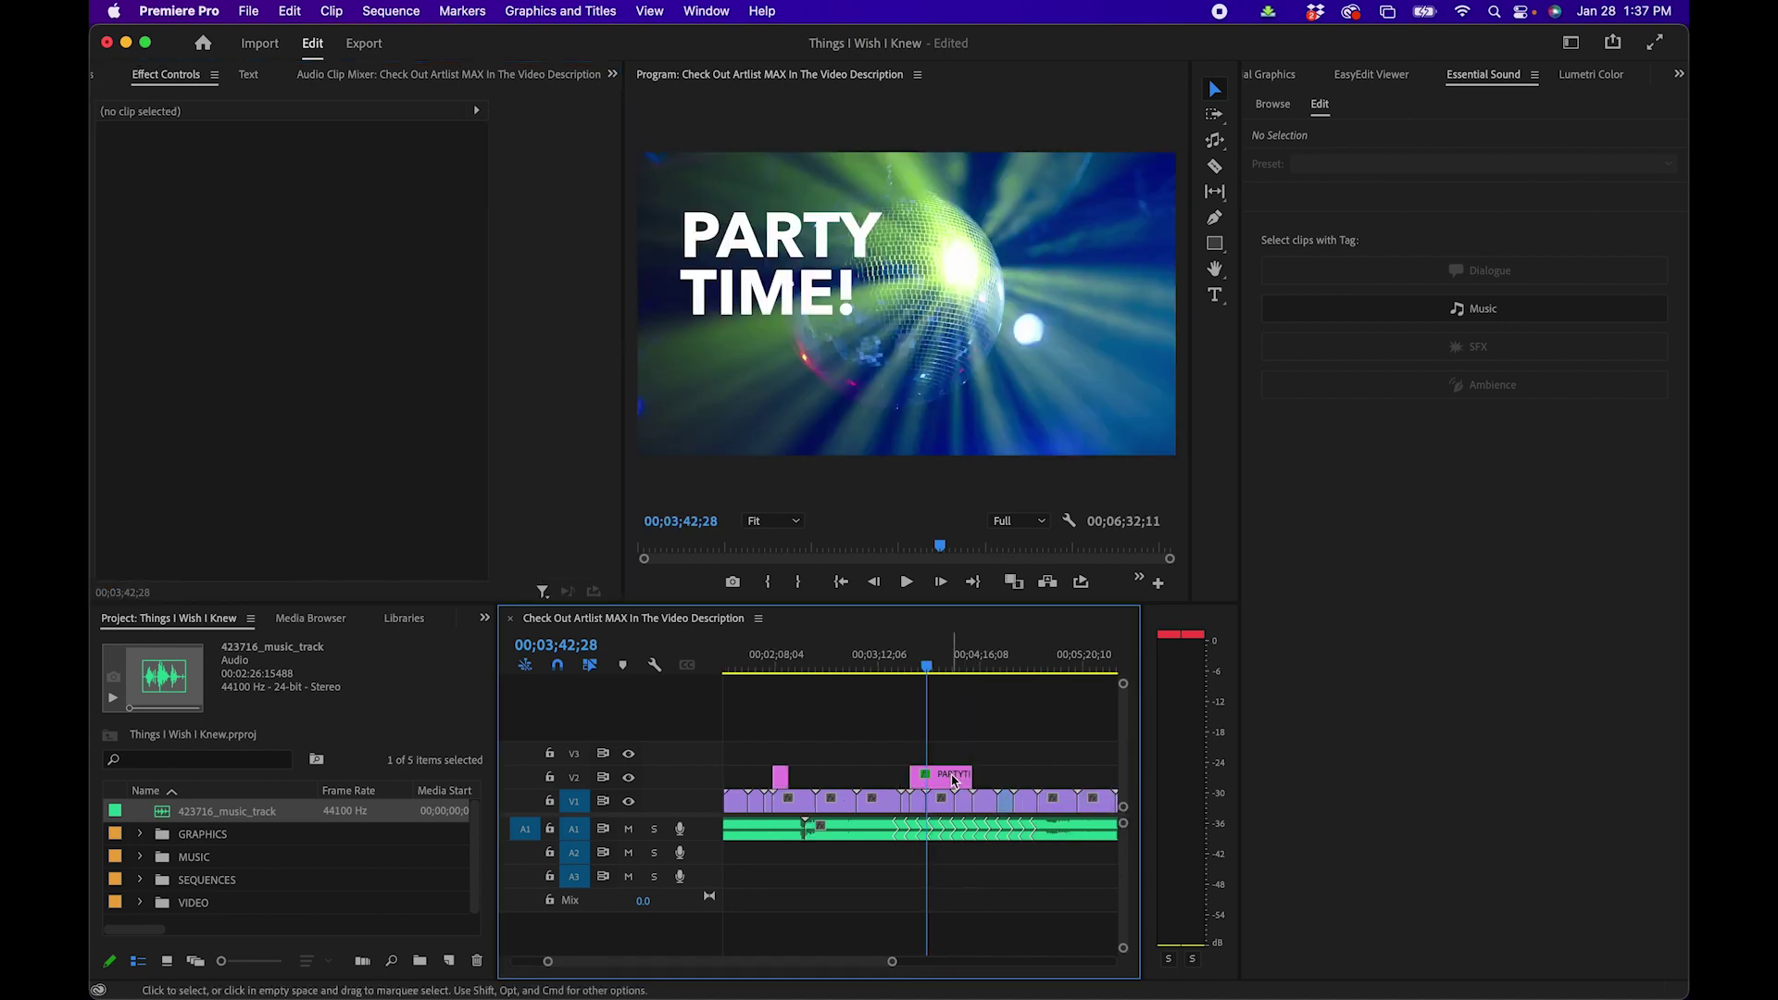
{"action": "left_click", "coordinate": [953, 780]}
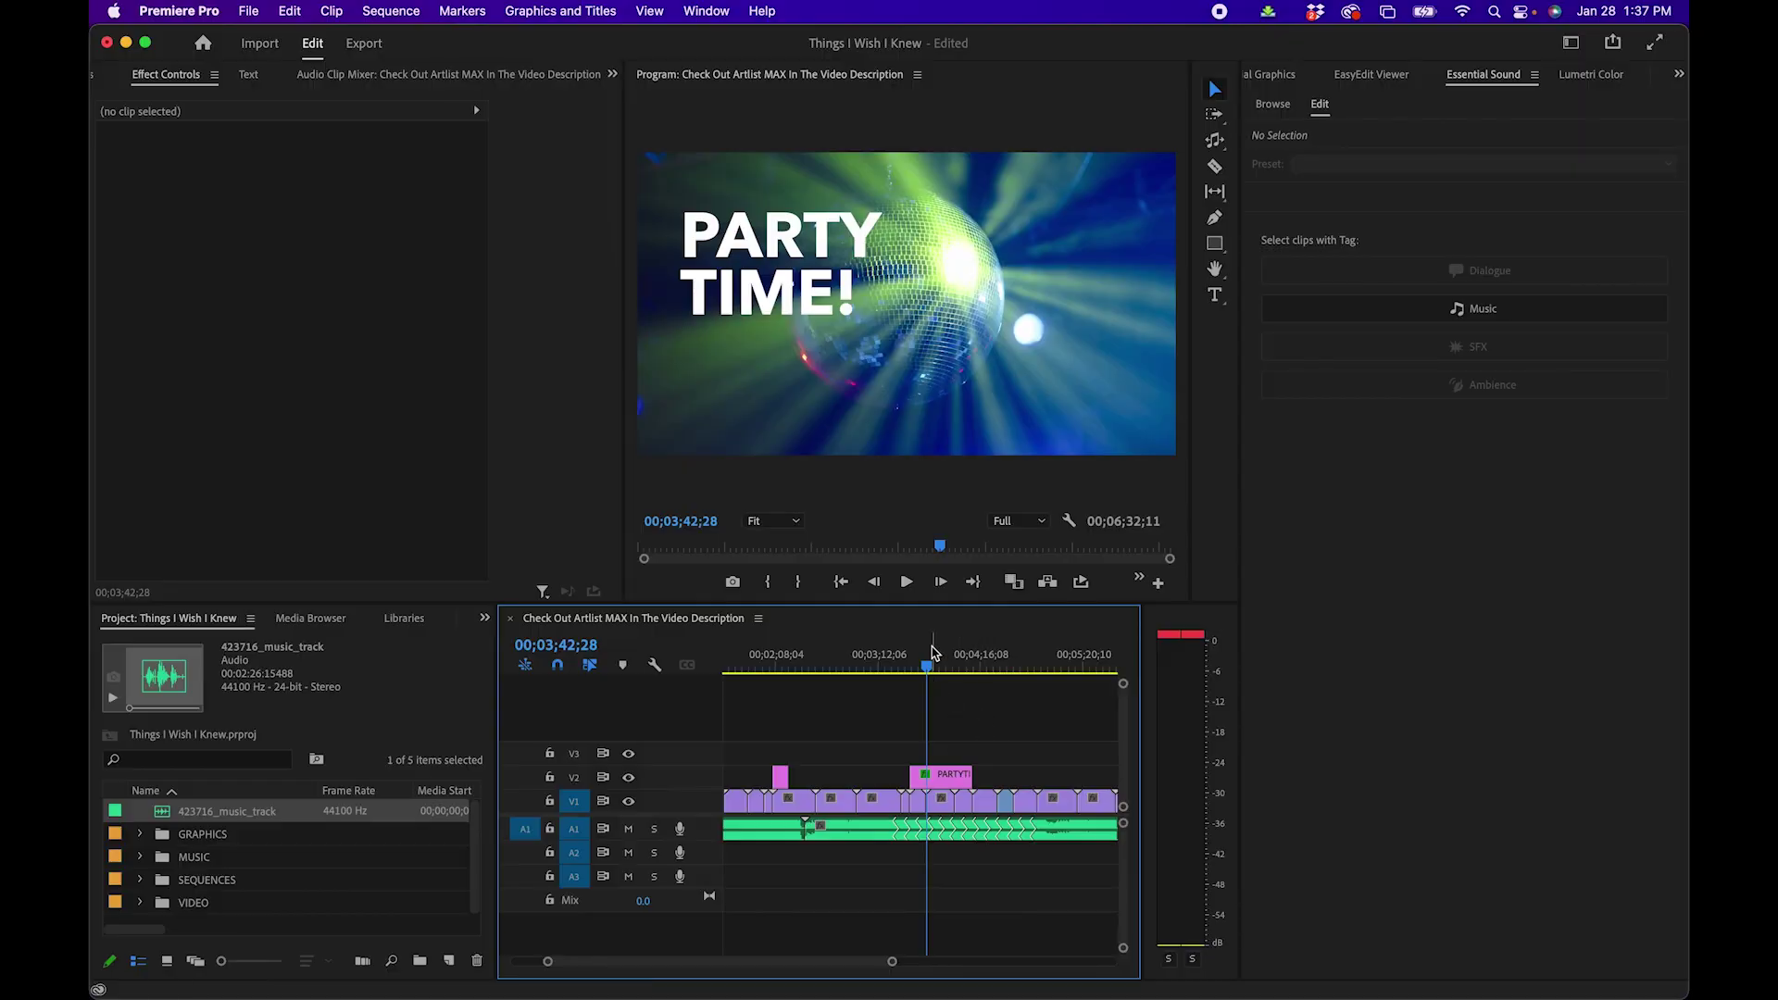
{"action": "left_click", "coordinate": [782, 668]}
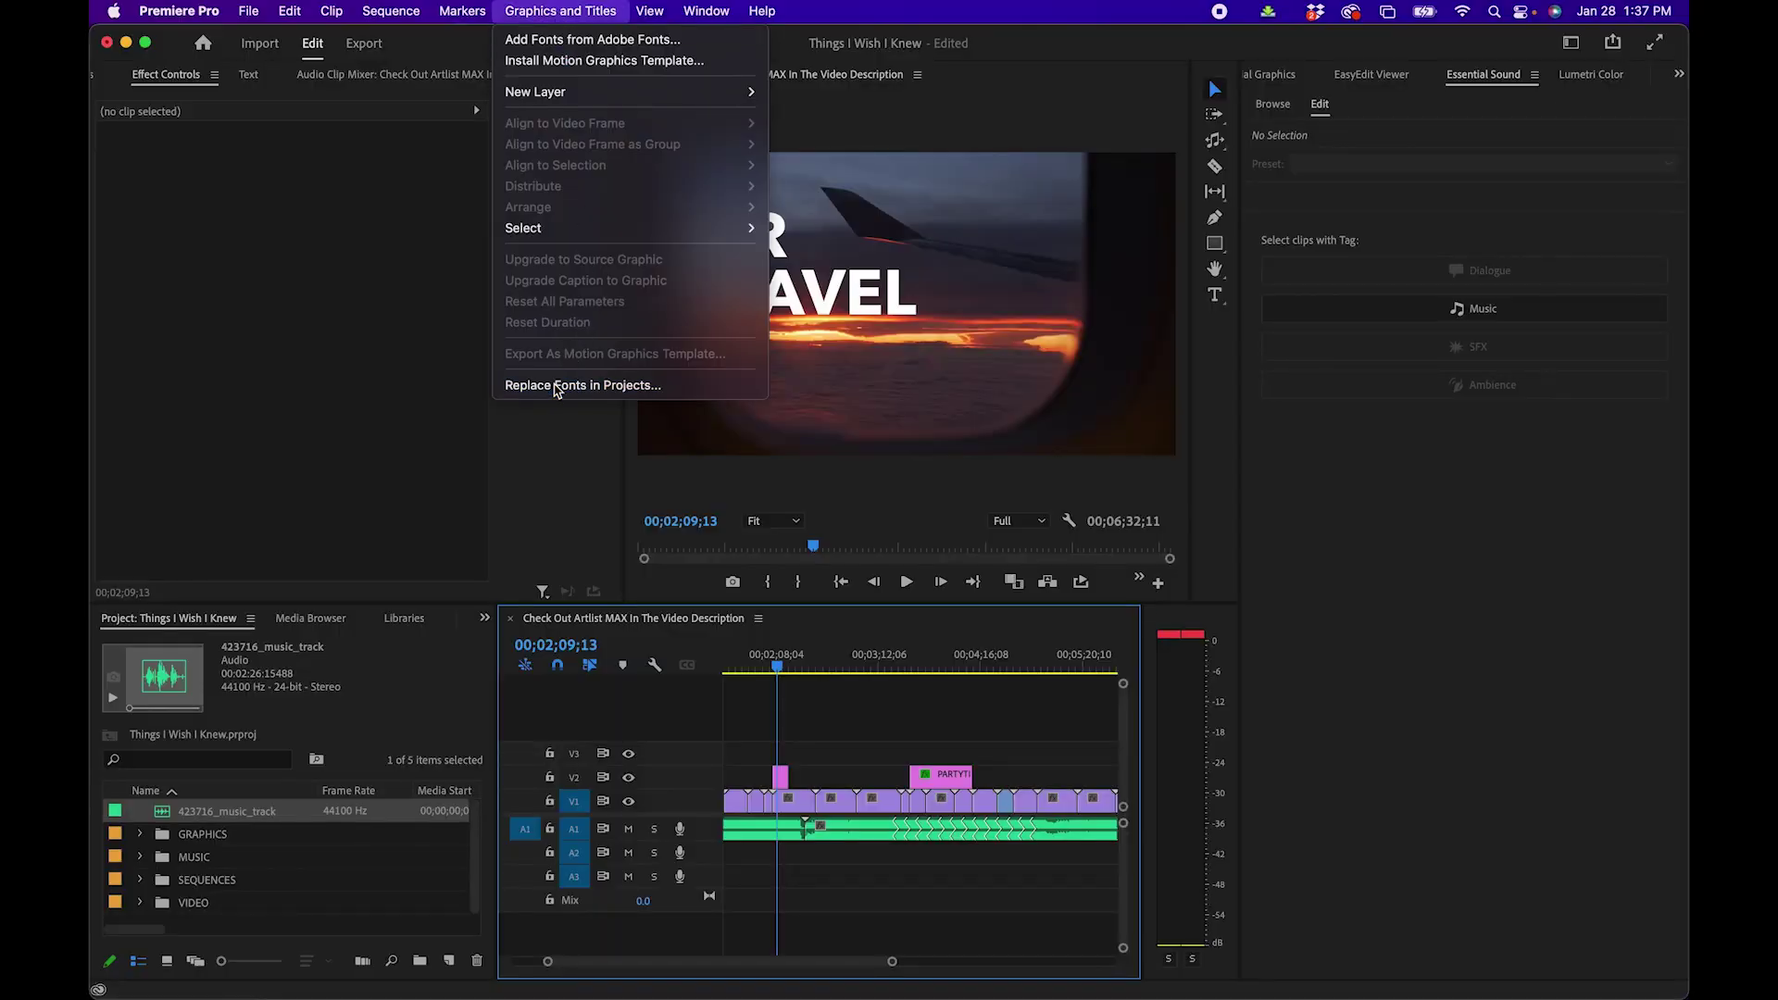
Replace Avenir Next Bold with Big Caslon project-wide, review PARTY TIME!, then undo
{"action": "left_click", "coordinate": [556, 384]}
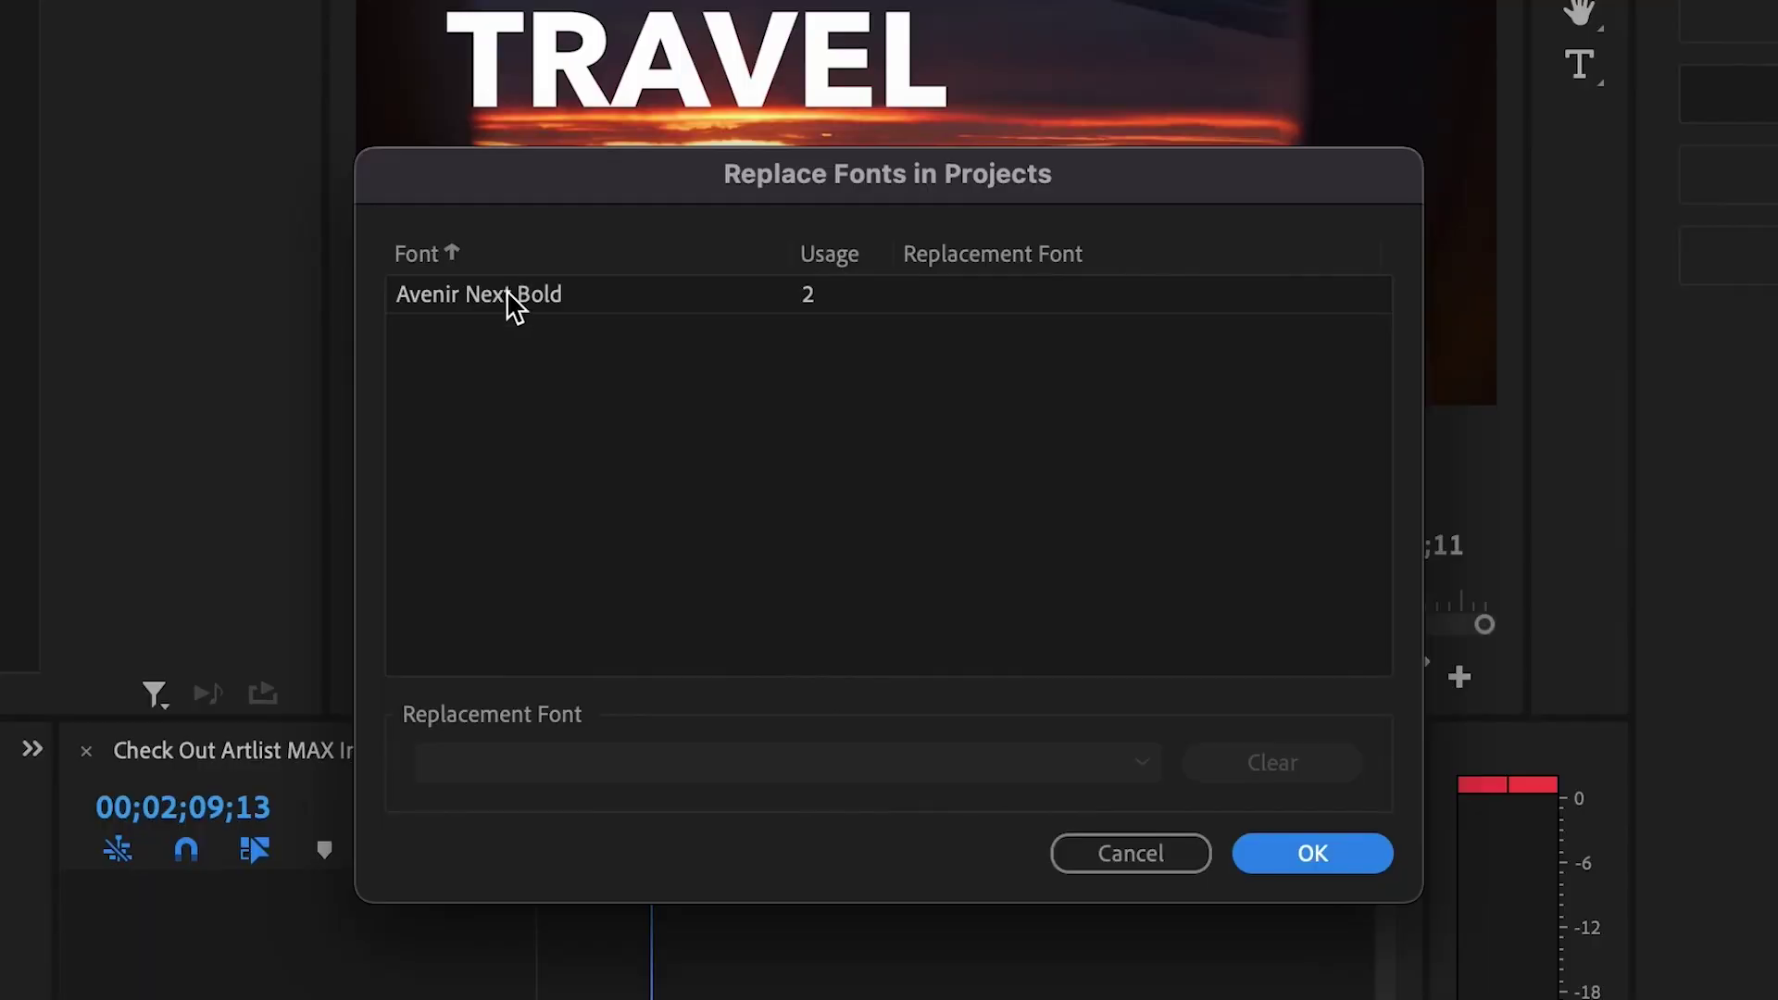
{"action": "left_click", "coordinate": [718, 402]}
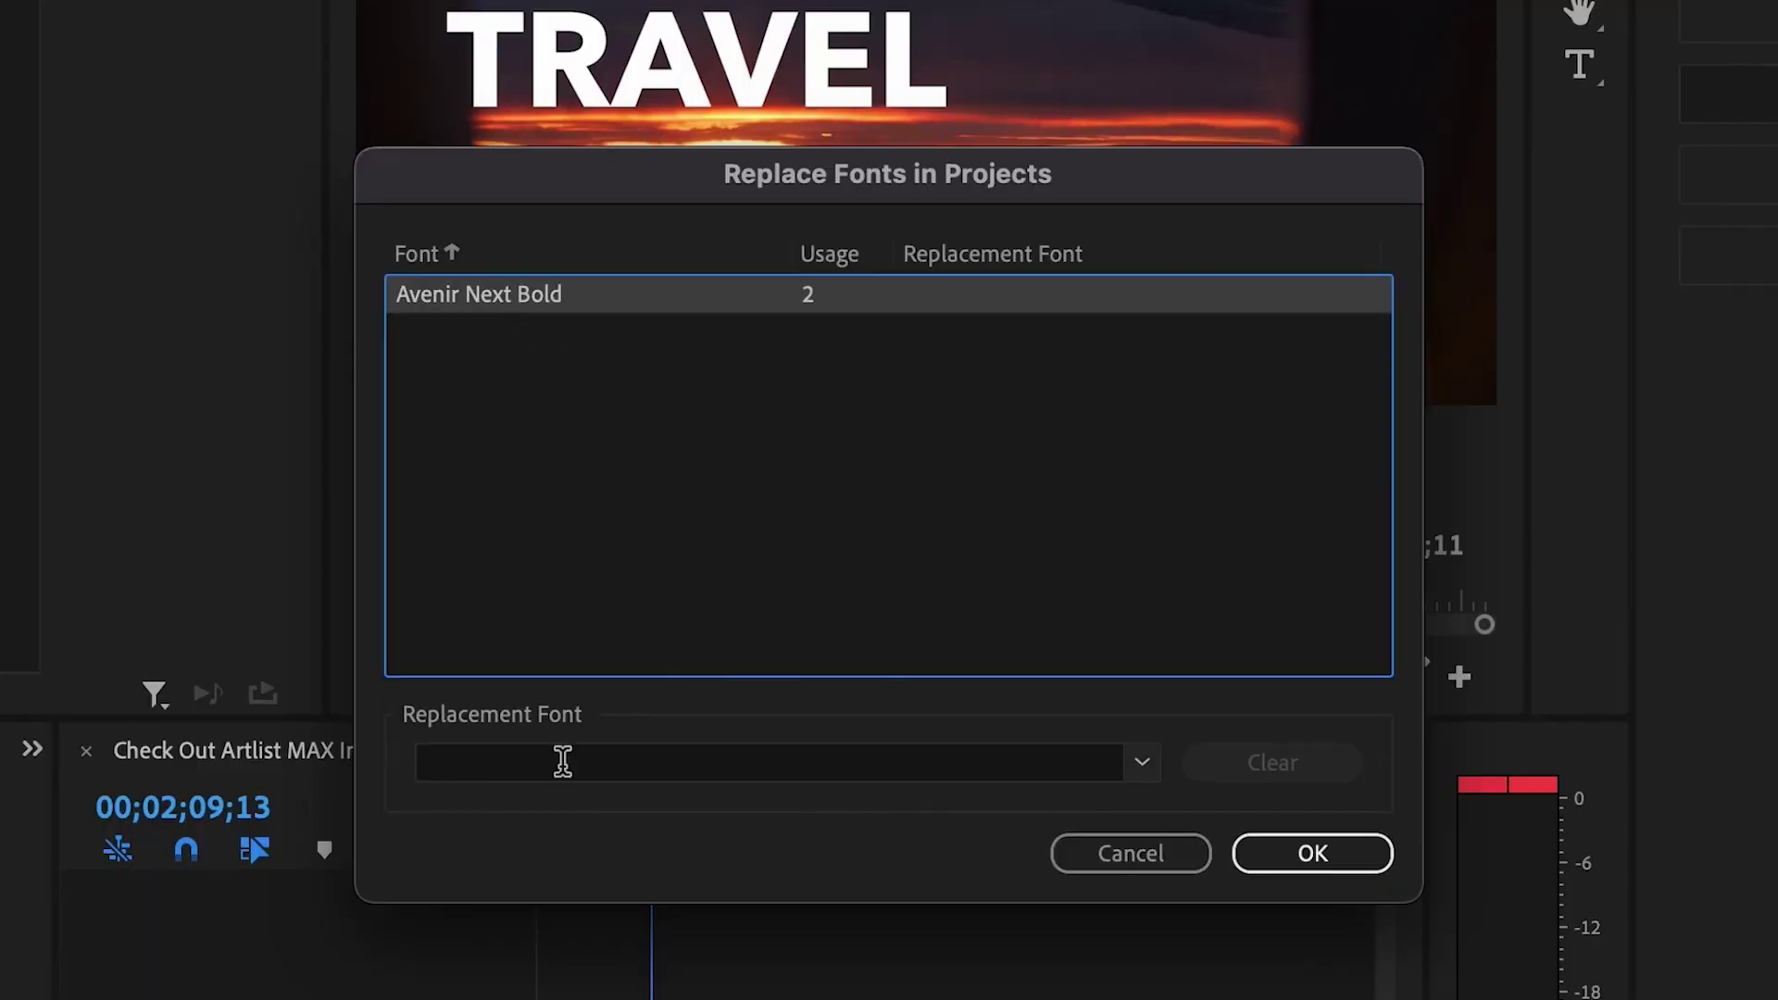
{"action": "left_click", "coordinate": [560, 761]}
{"action": "scroll", "coordinate": [620, 486], "scroll_direction": "down", "scroll_amount": 4}
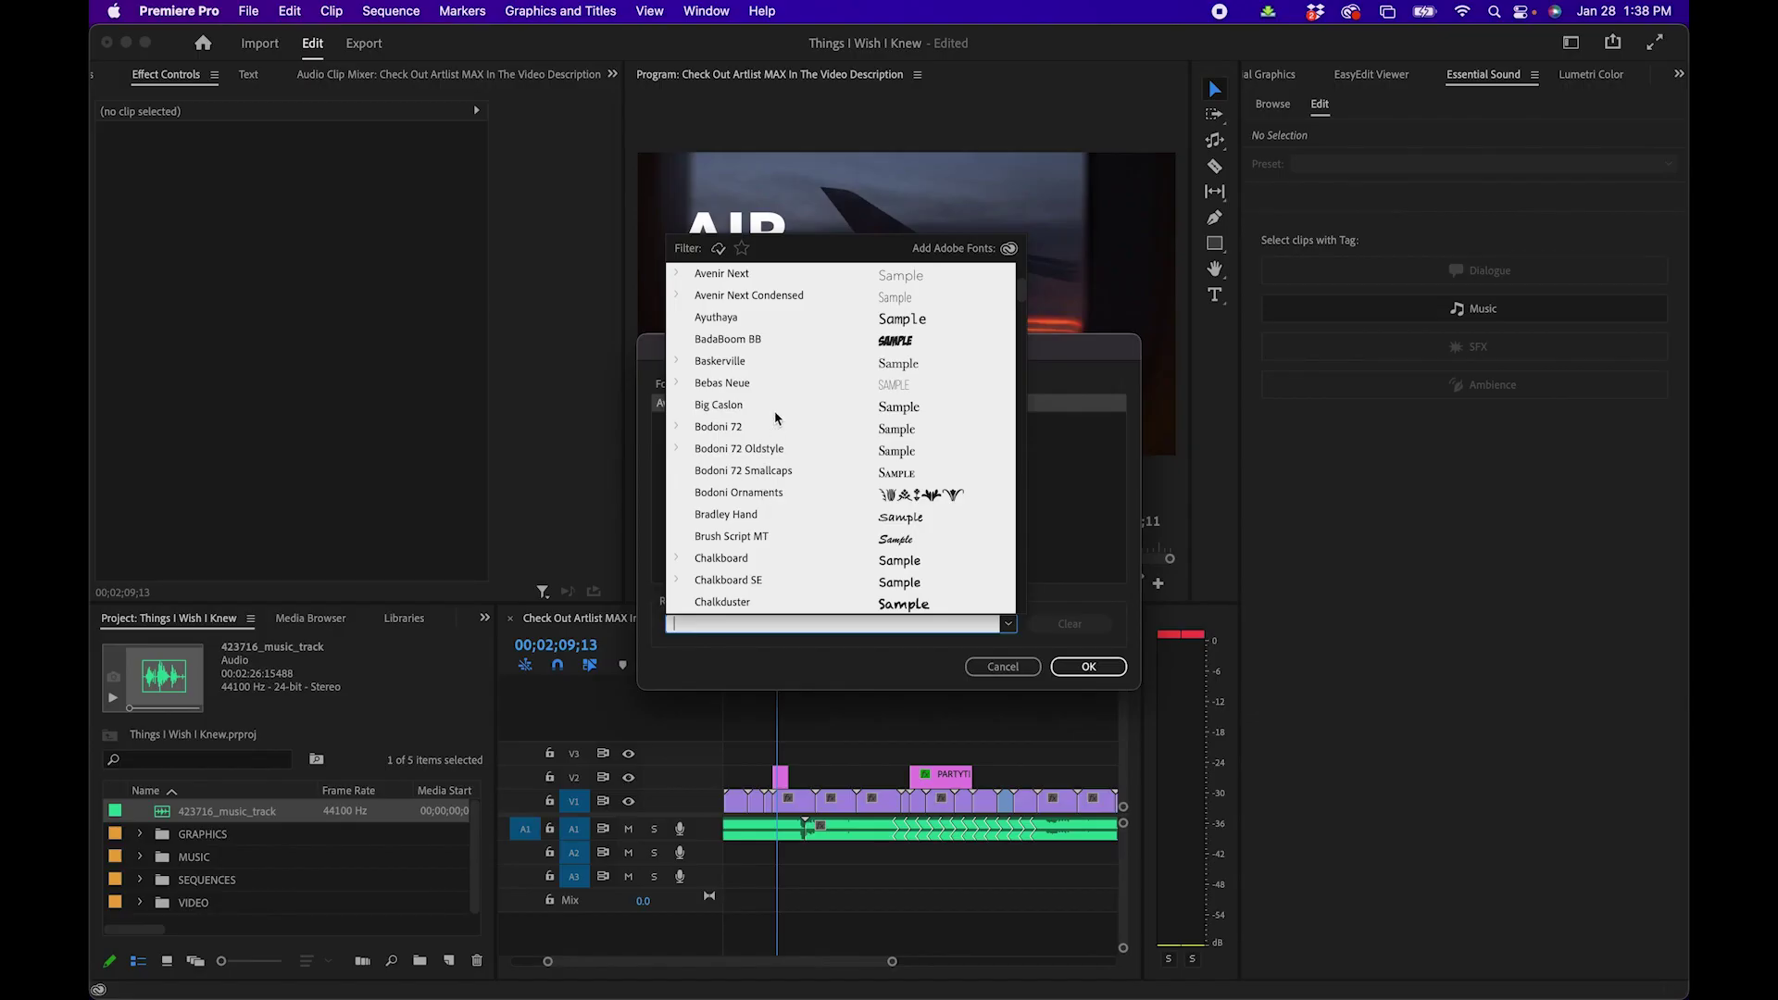
{"action": "left_click", "coordinate": [722, 404]}
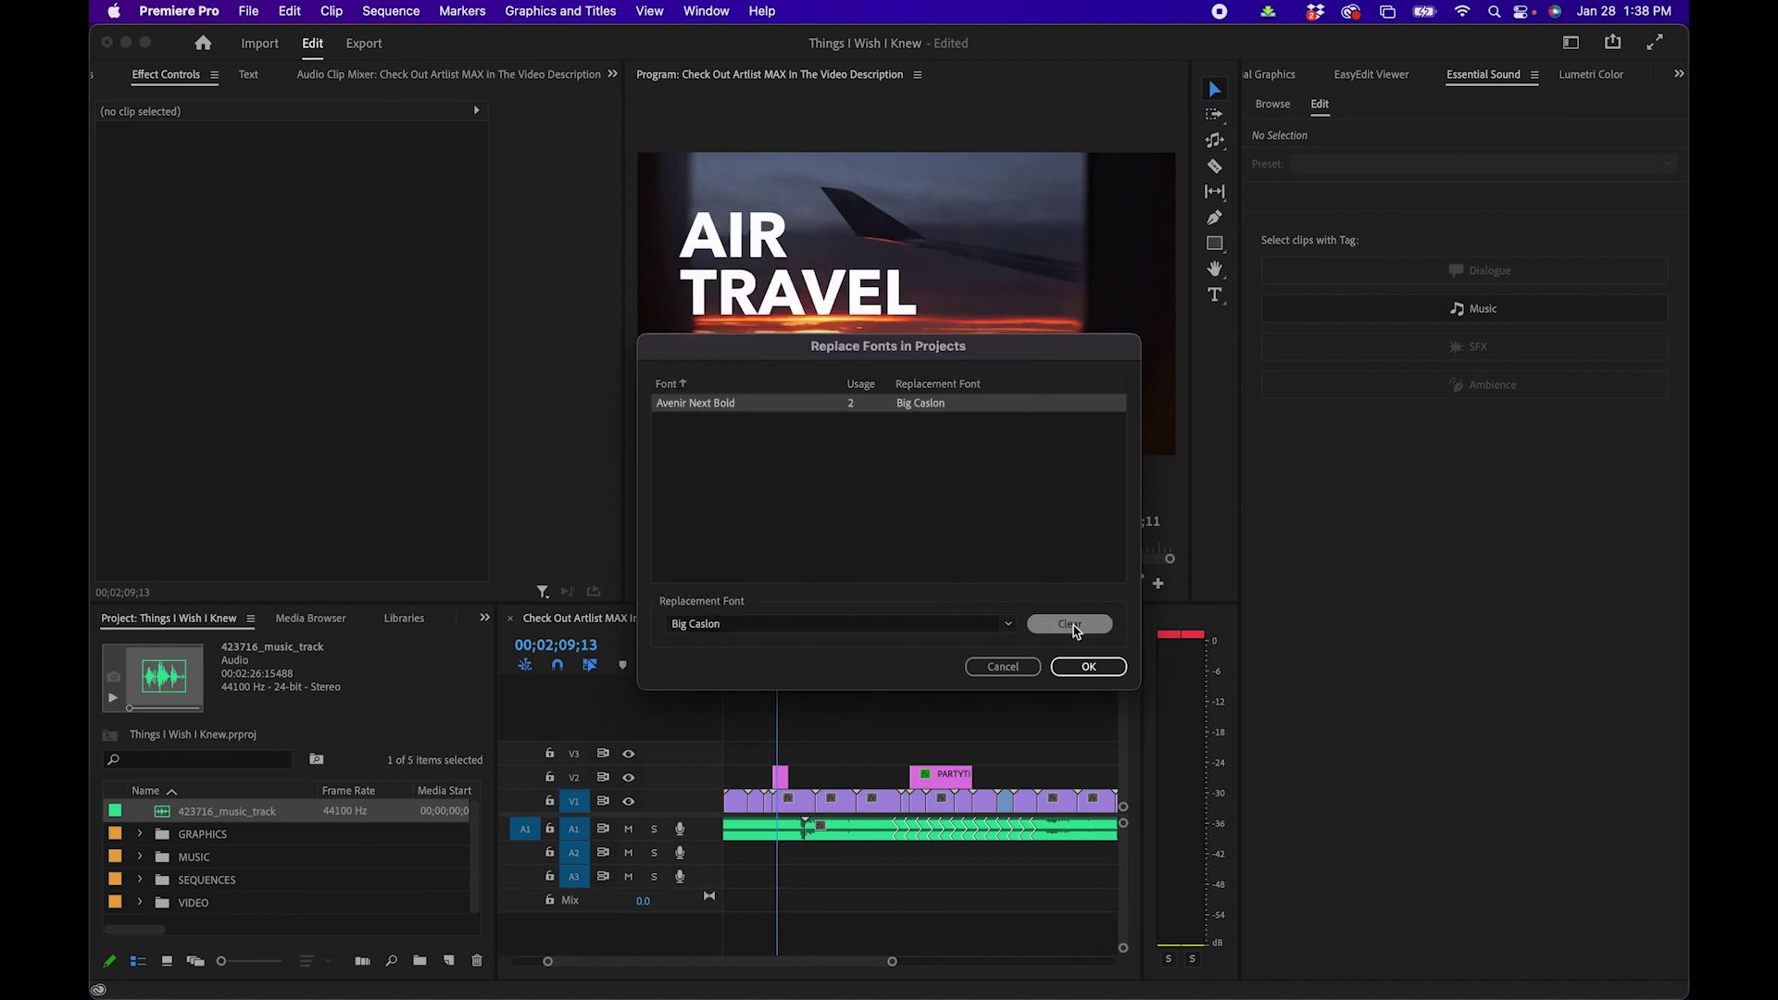
{"action": "left_click", "coordinate": [1087, 668]}
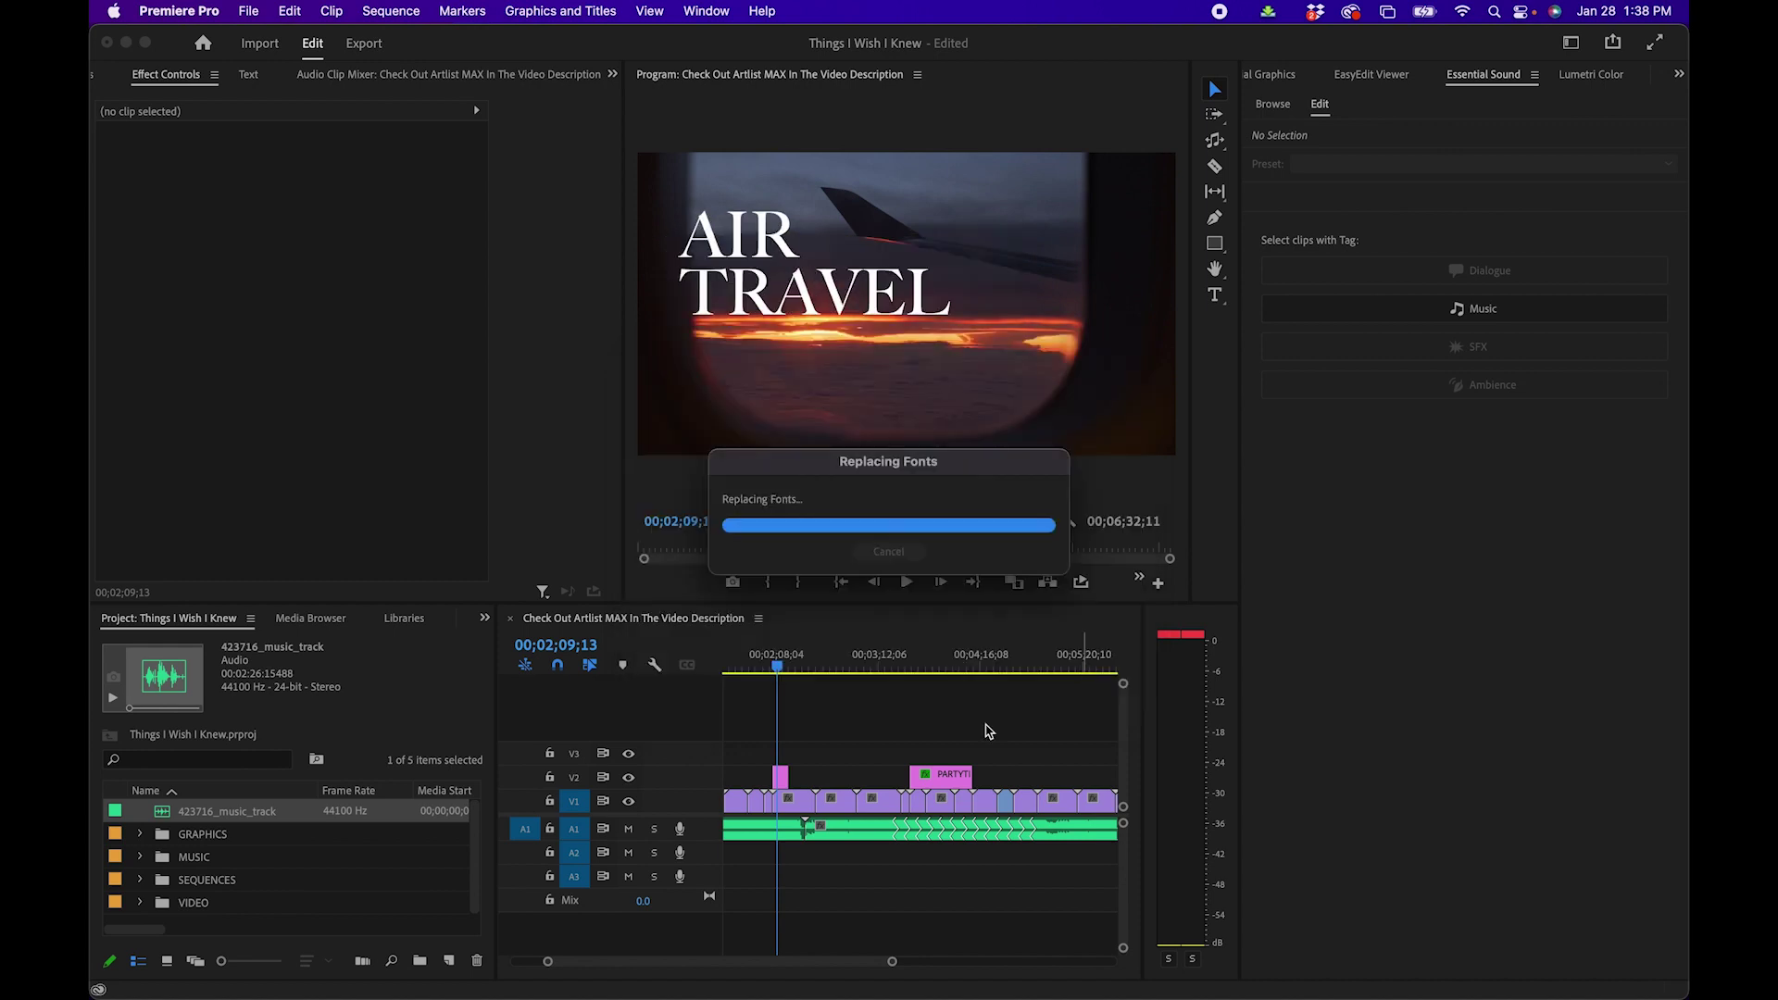
{"action": "left_click", "coordinate": [947, 667]}
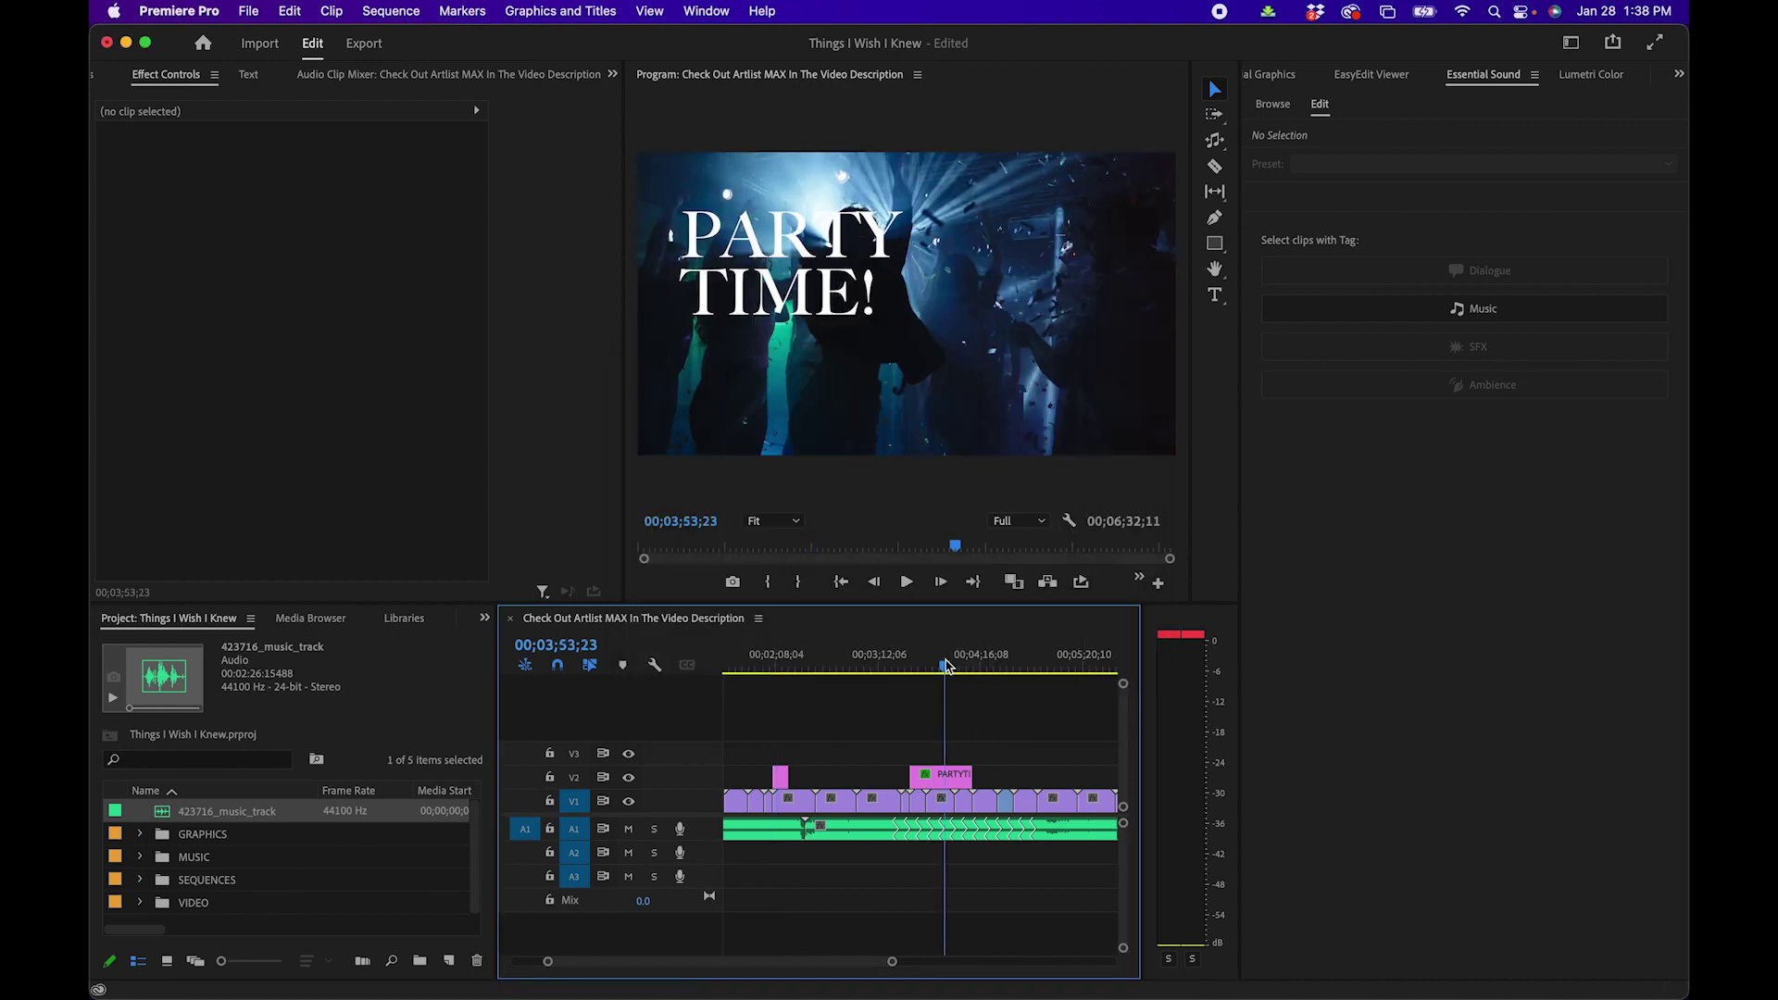
{"action": "key", "text": "super+z"}
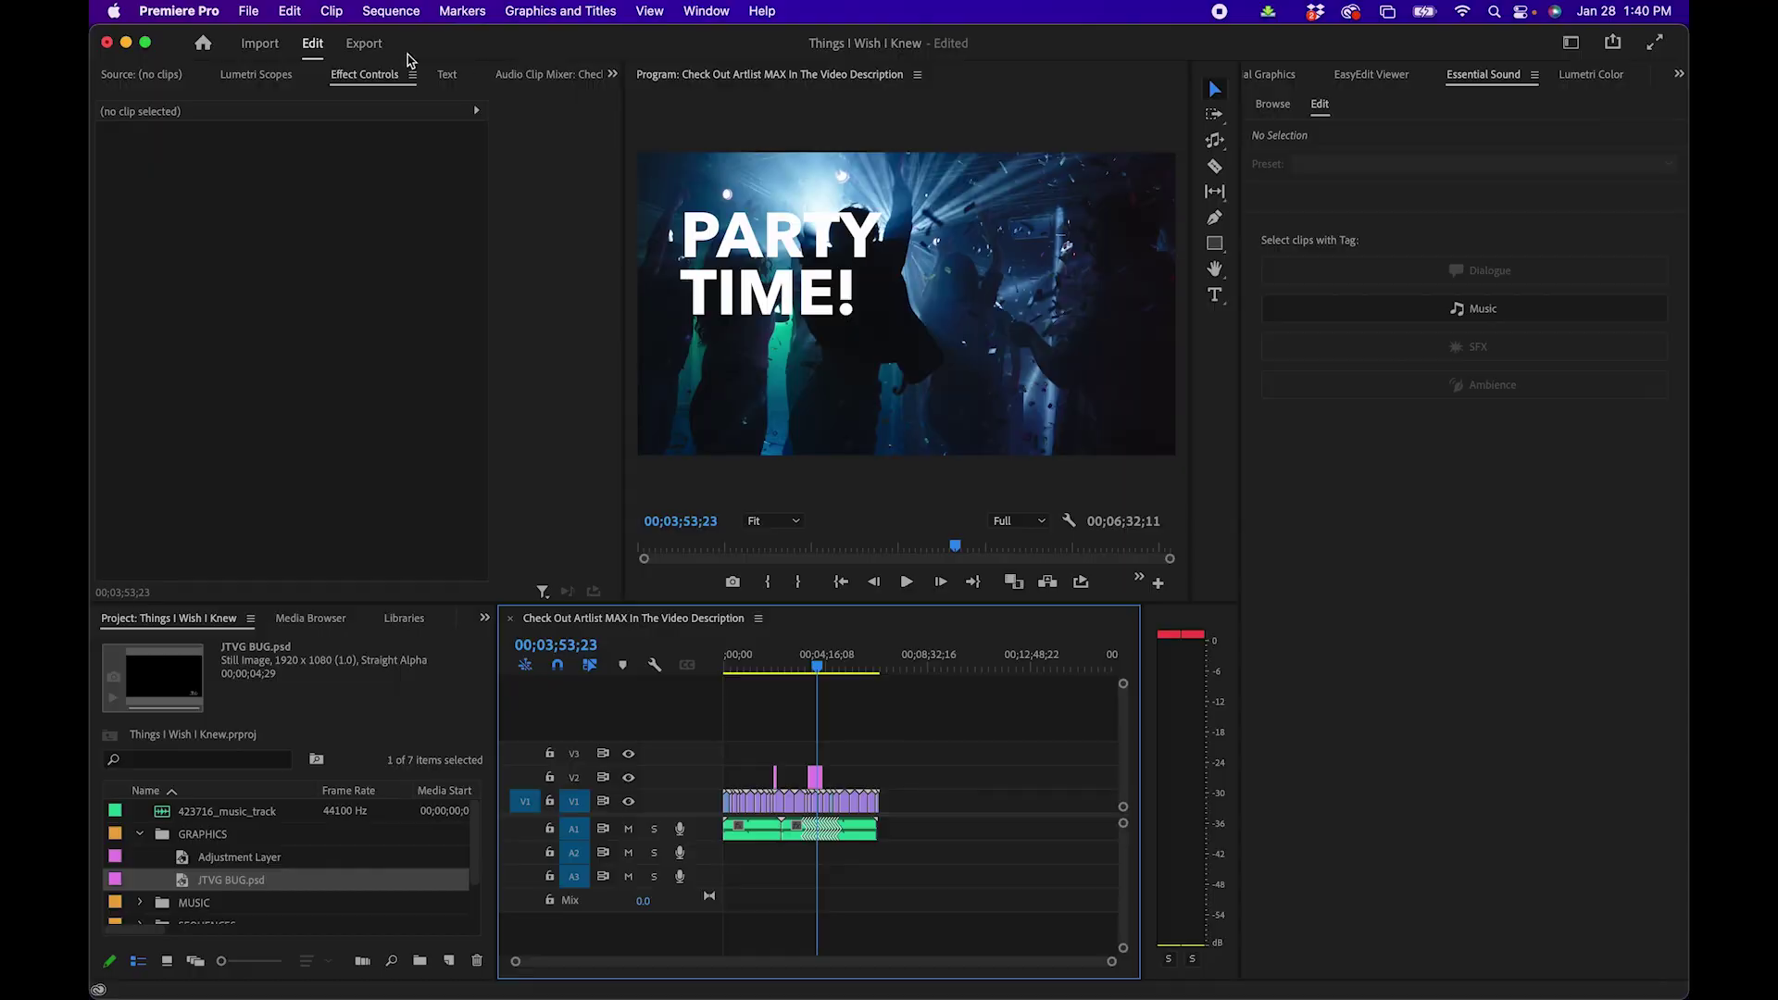
Enable the Image Overlay export effect using the JTVG BUG.psd logo file
{"action": "left_click", "coordinate": [365, 43]}
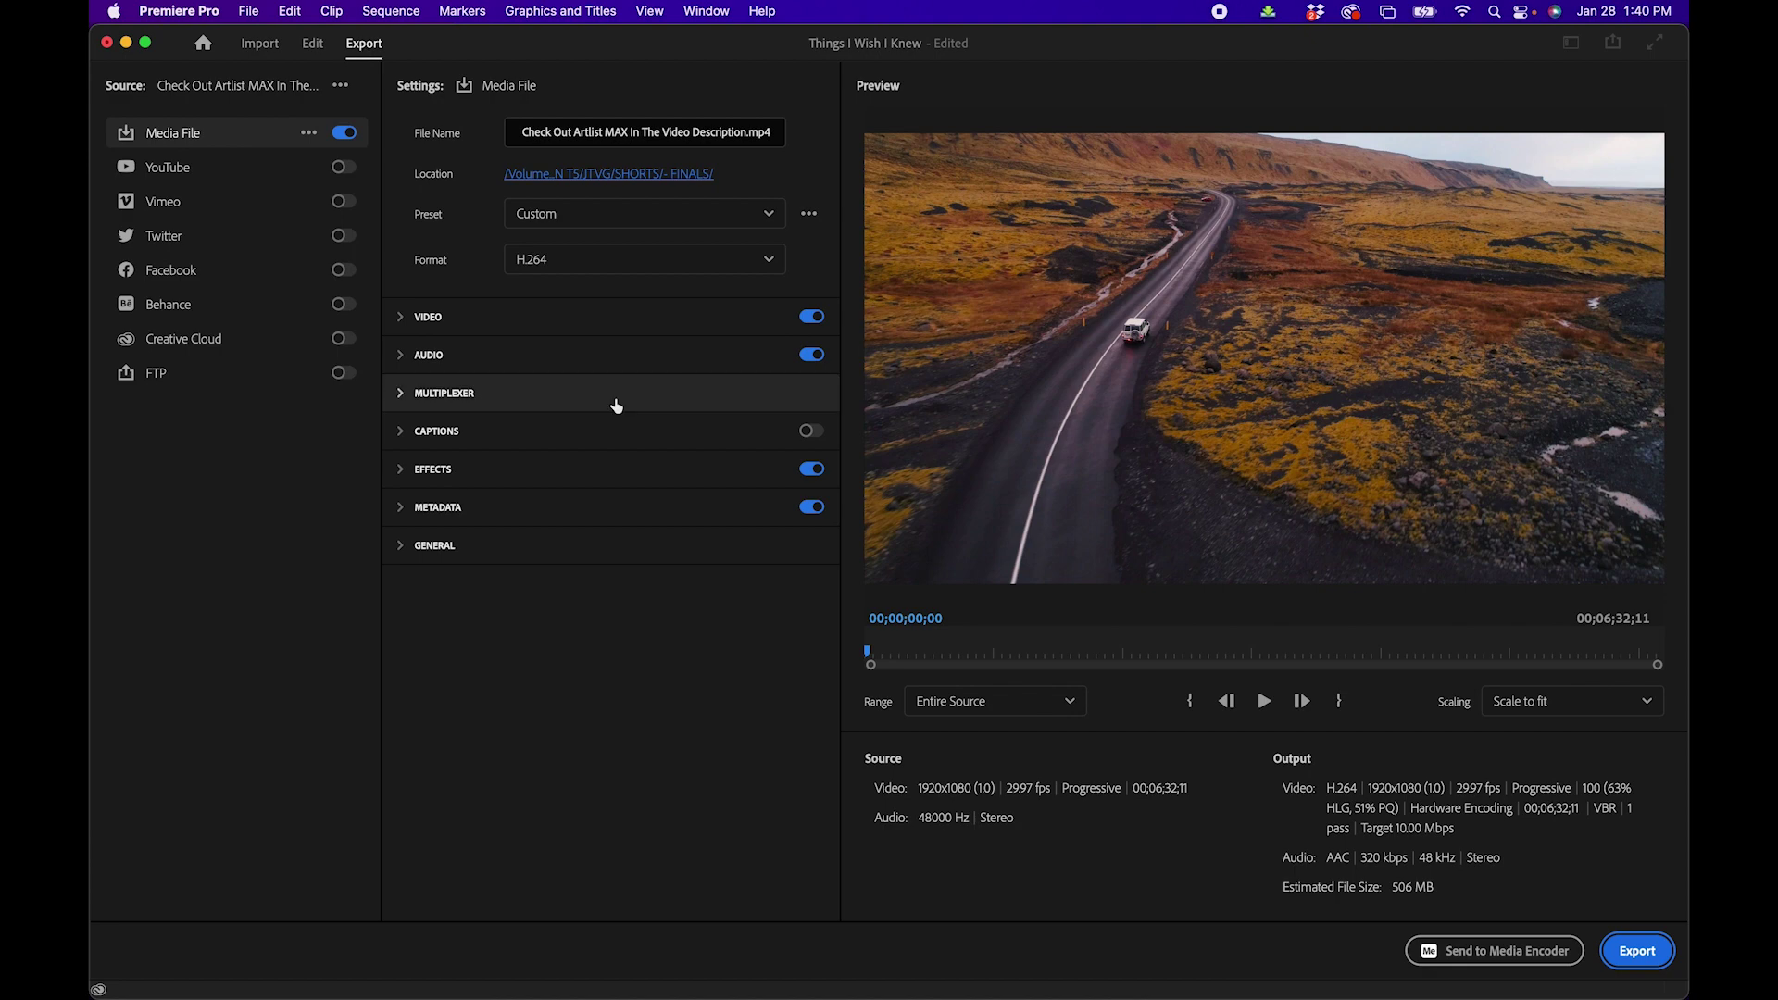
{"action": "left_click", "coordinate": [440, 475]}
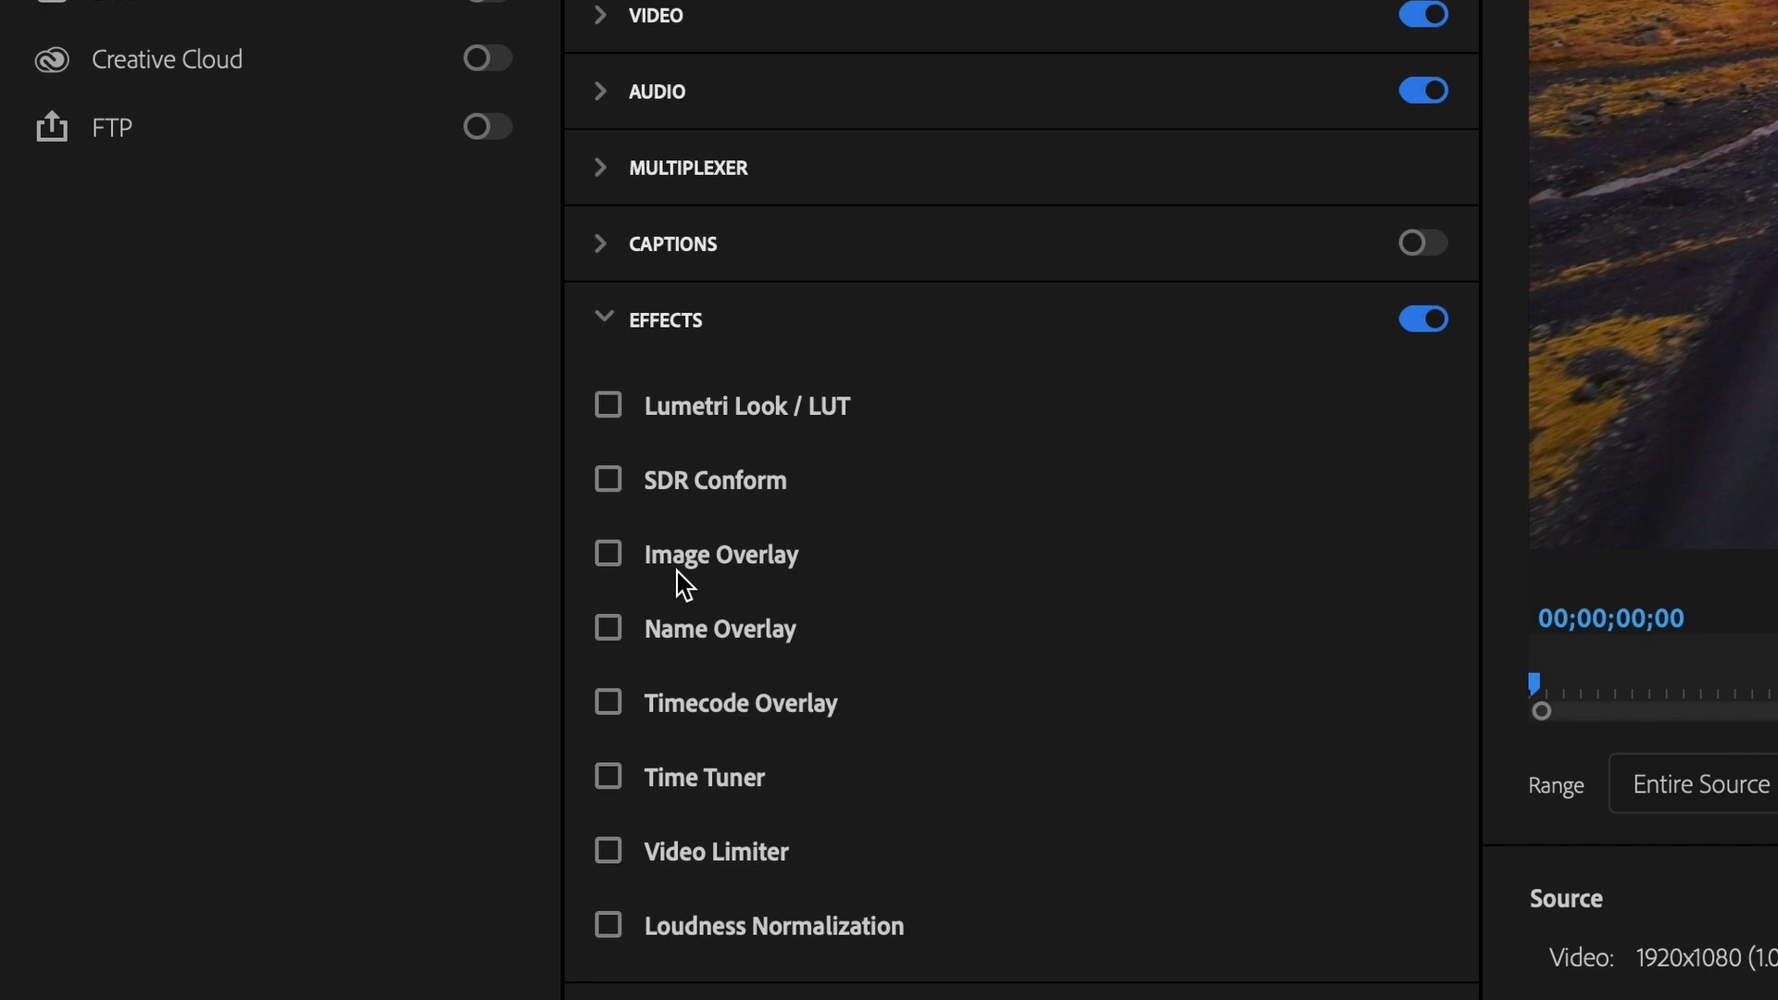
{"action": "left_click", "coordinate": [678, 570]}
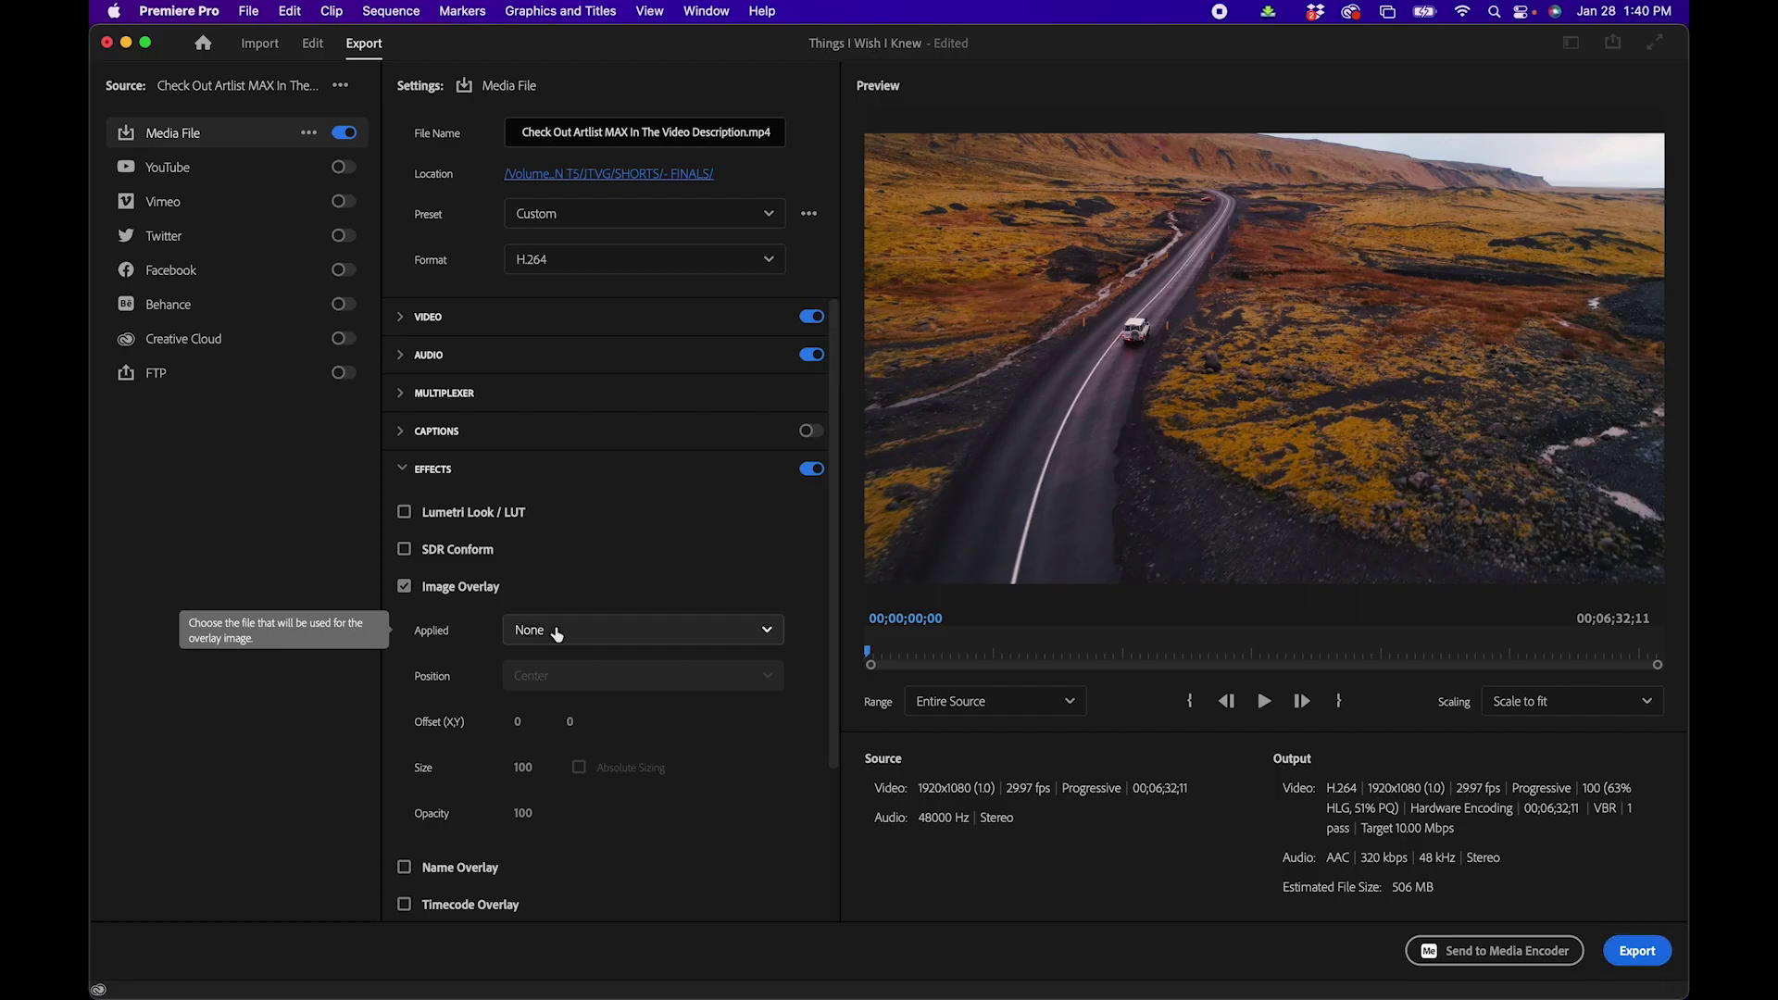
{"action": "left_click", "coordinate": [555, 633]}
{"action": "left_click", "coordinate": [541, 730]}
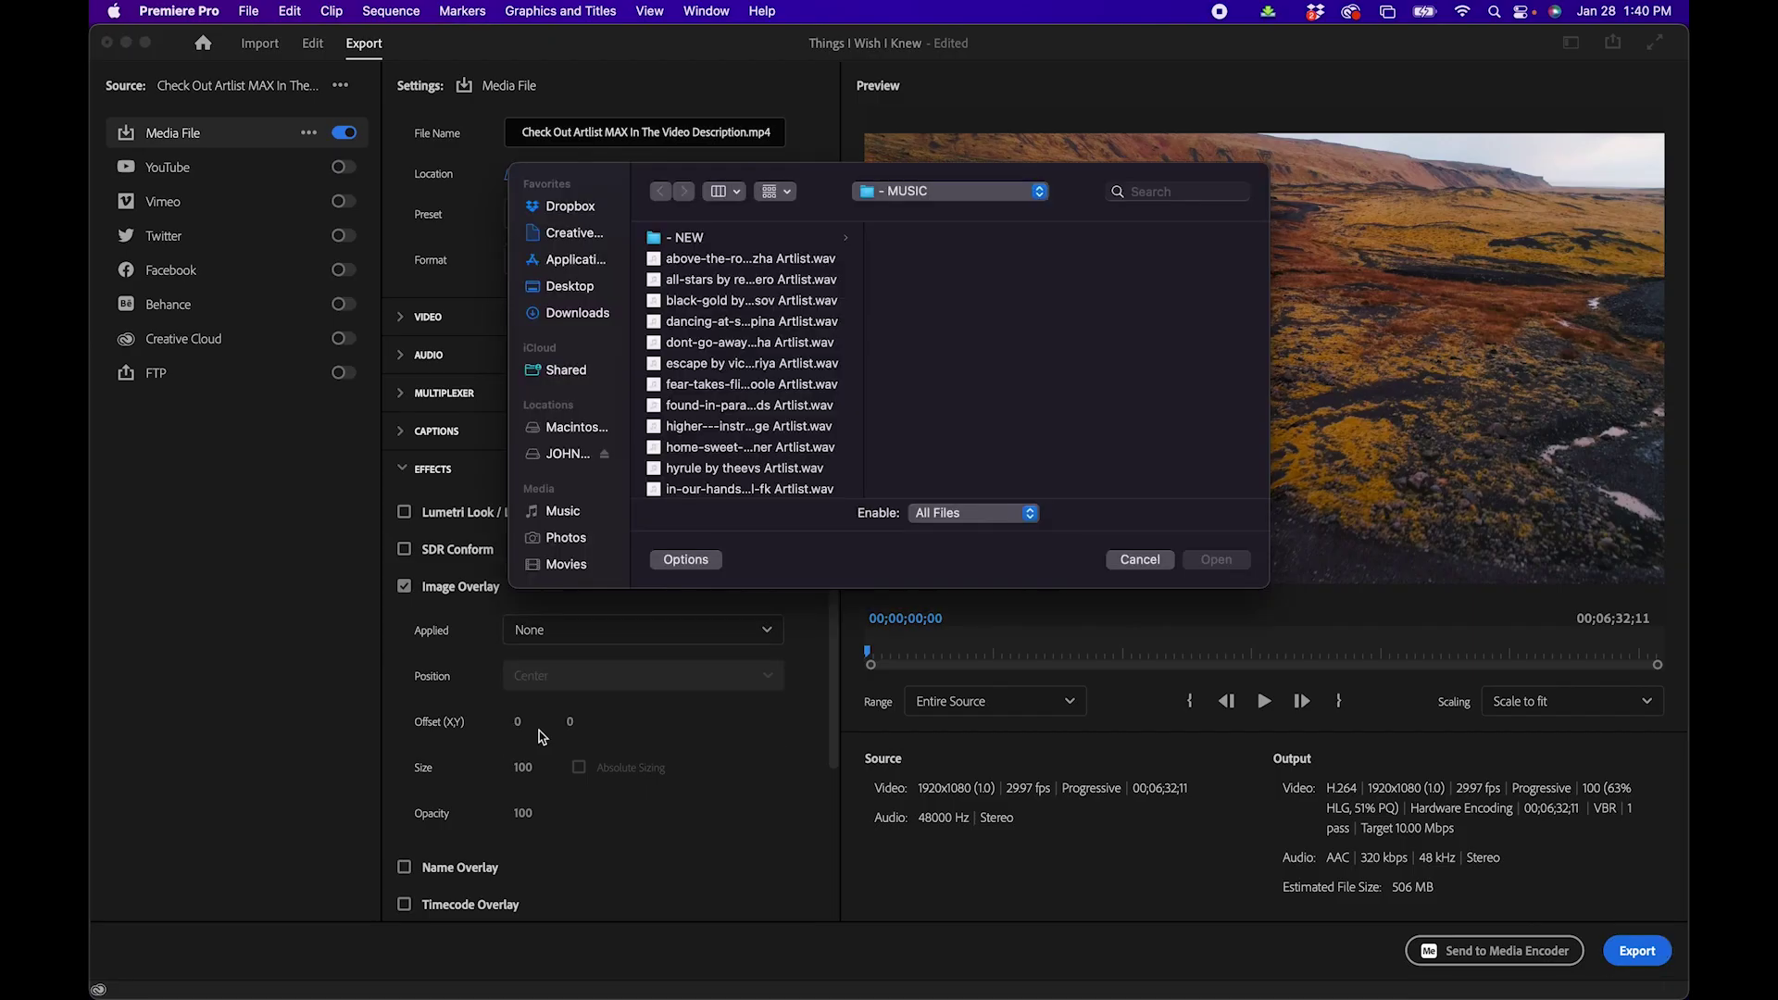
{"action": "left_click", "coordinate": [1113, 280]}
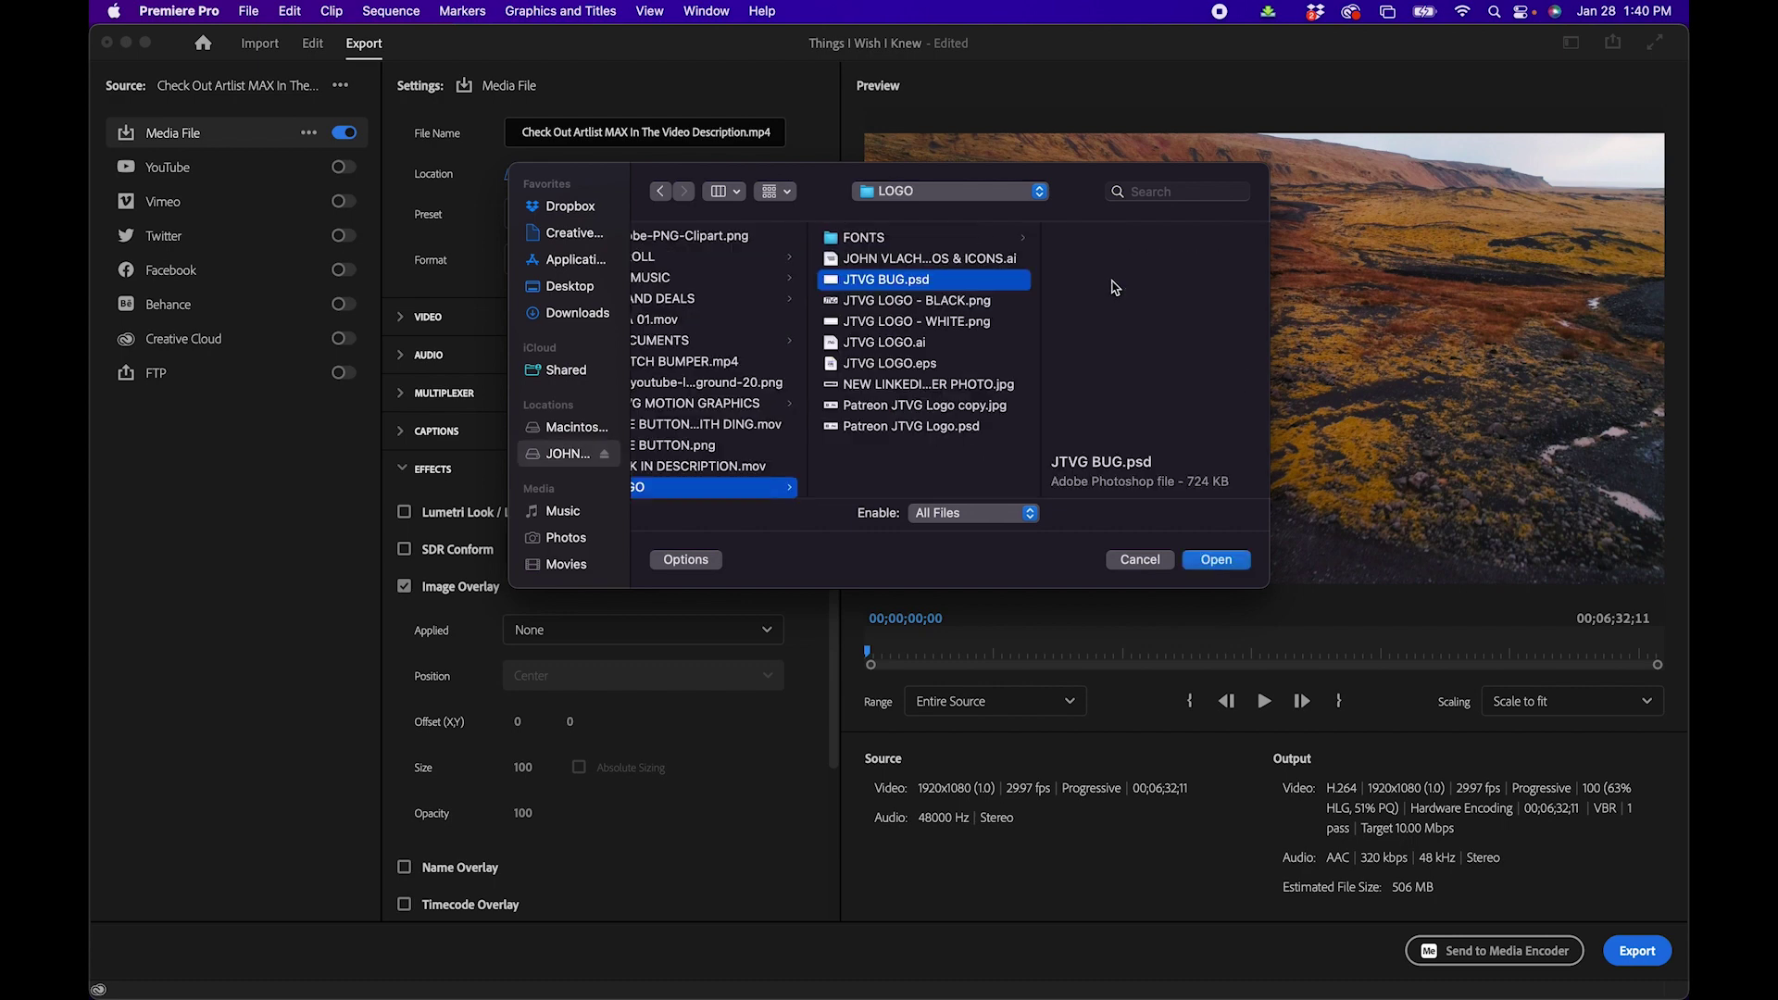
{"action": "left_click", "coordinate": [1212, 559]}
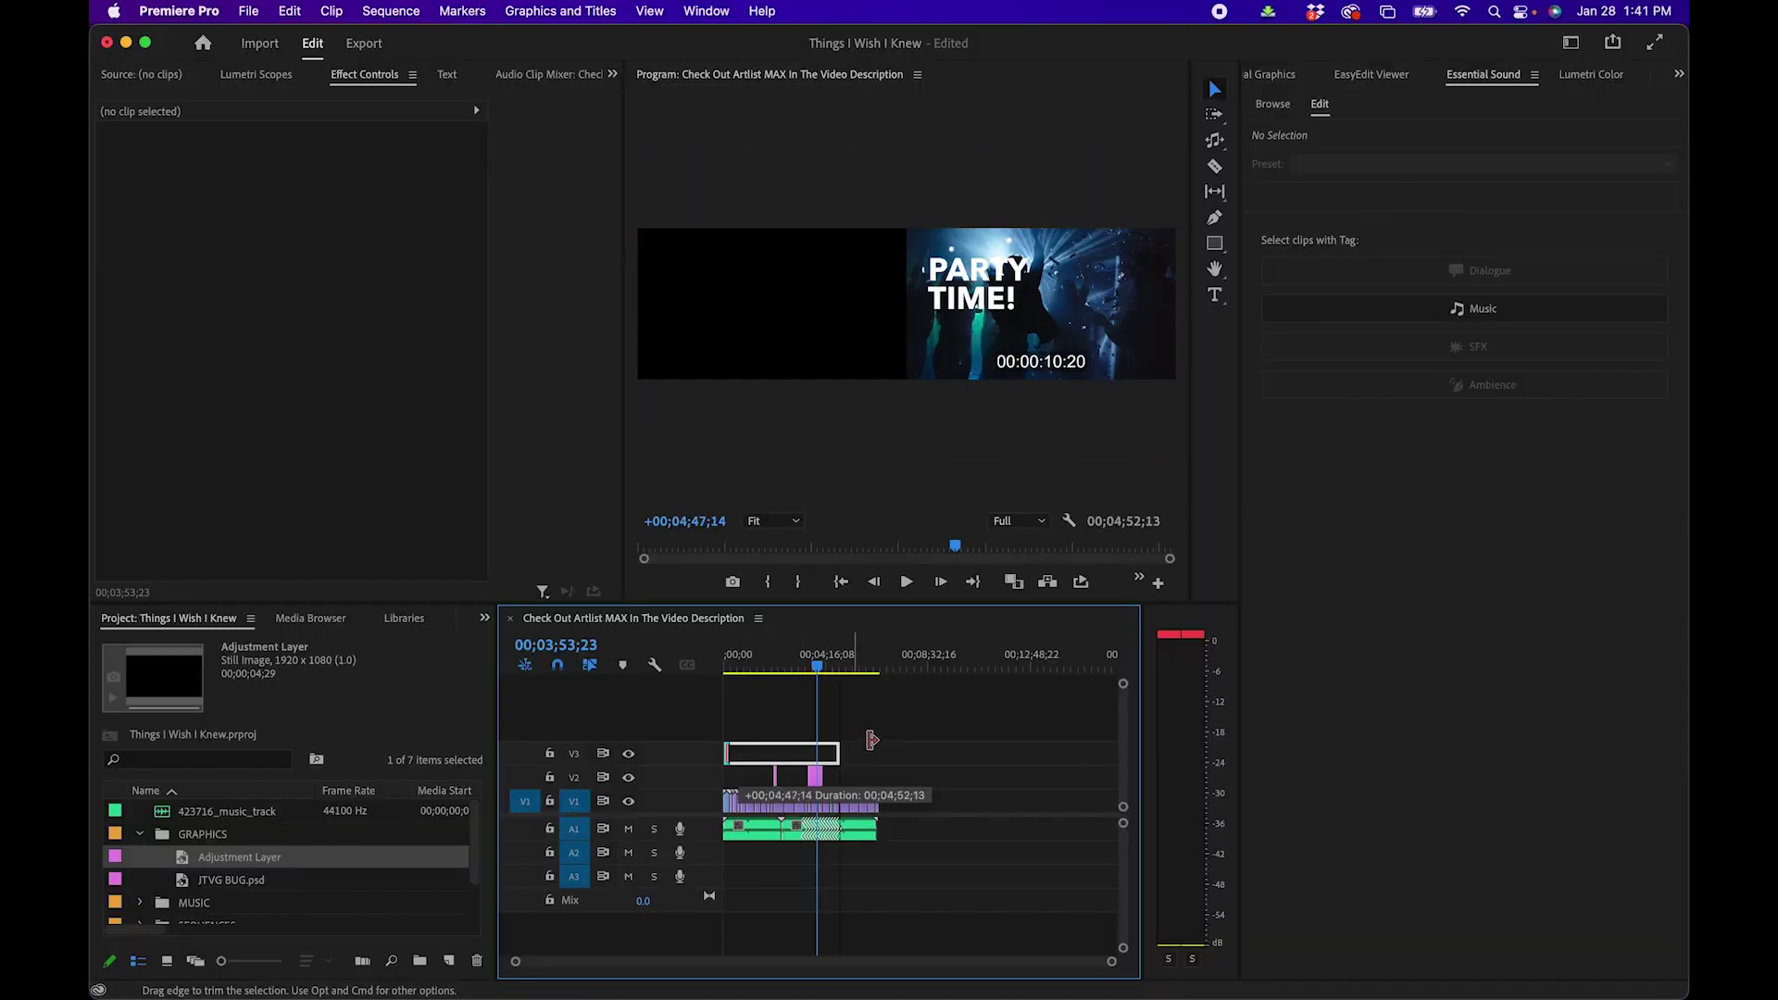
Stretch the V3 adjustment layer across the sequence and search Effects for 'frac'
{"action": "left_click_drag", "start_coordinate": [871, 741], "coordinate": [878, 742]}
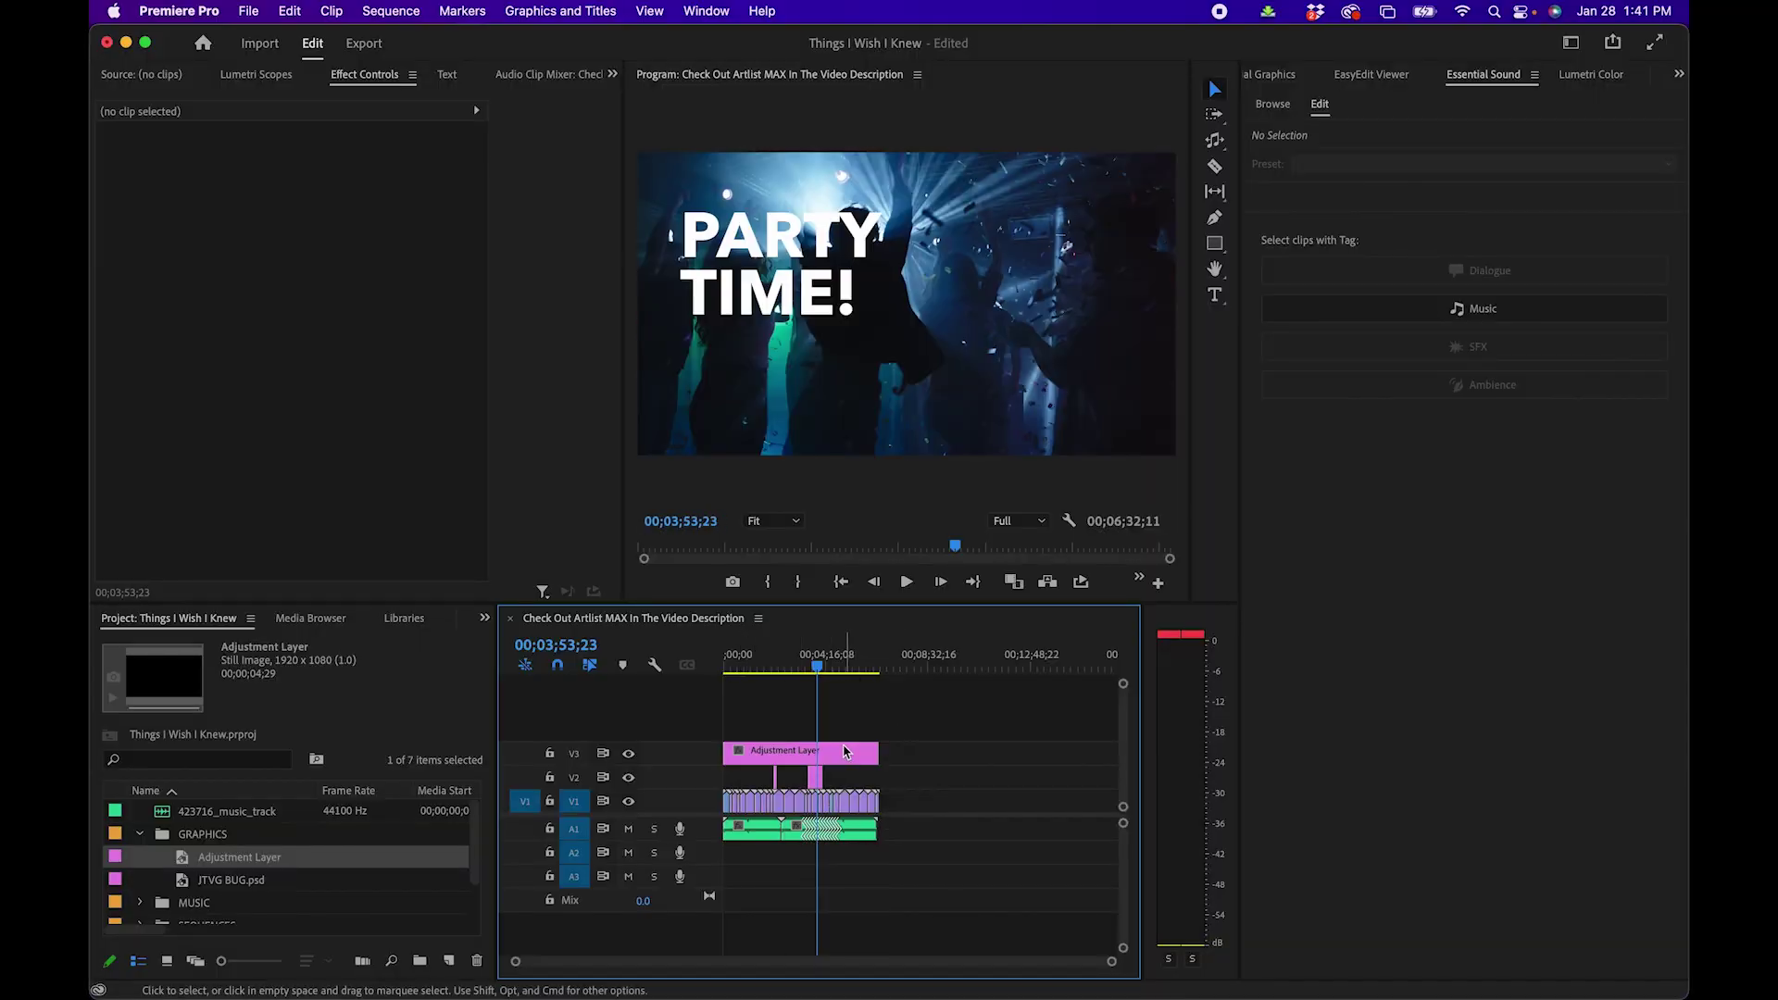
{"action": "left_click", "coordinate": [843, 750]}
{"action": "left_click", "coordinate": [481, 620]}
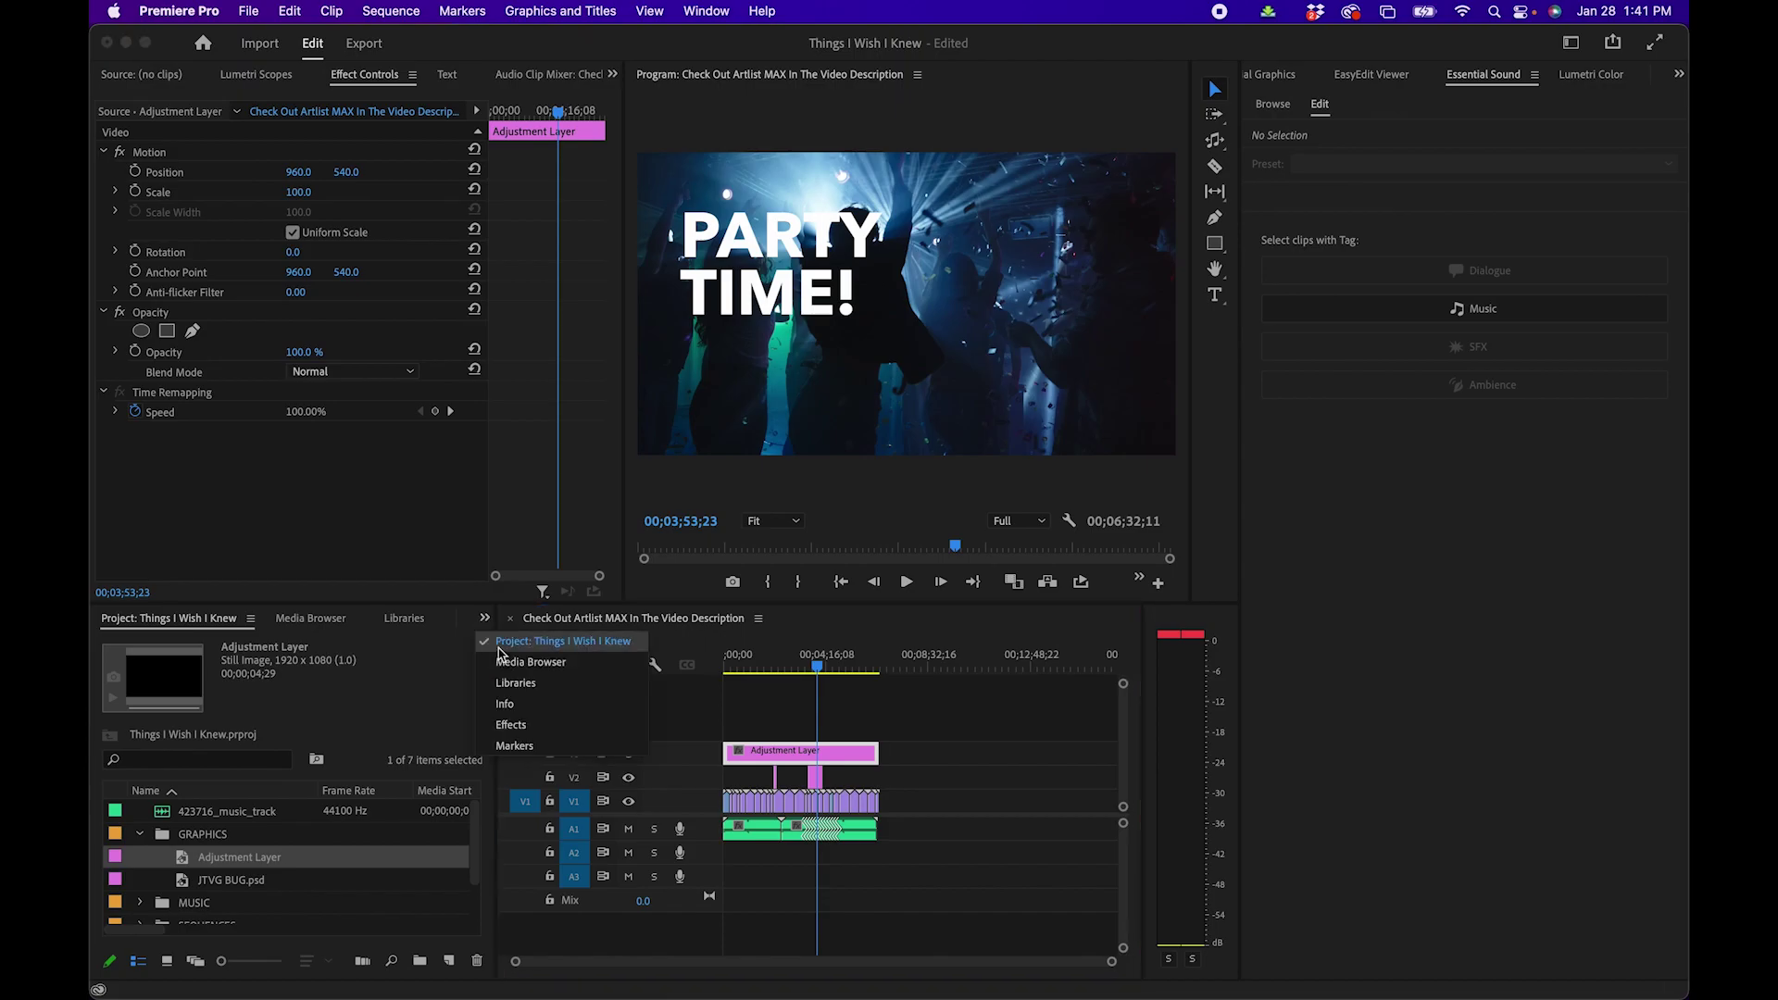
{"action": "left_click", "coordinate": [527, 726]}
{"action": "left_click", "coordinate": [191, 646]}
{"action": "type", "text": "frac"}
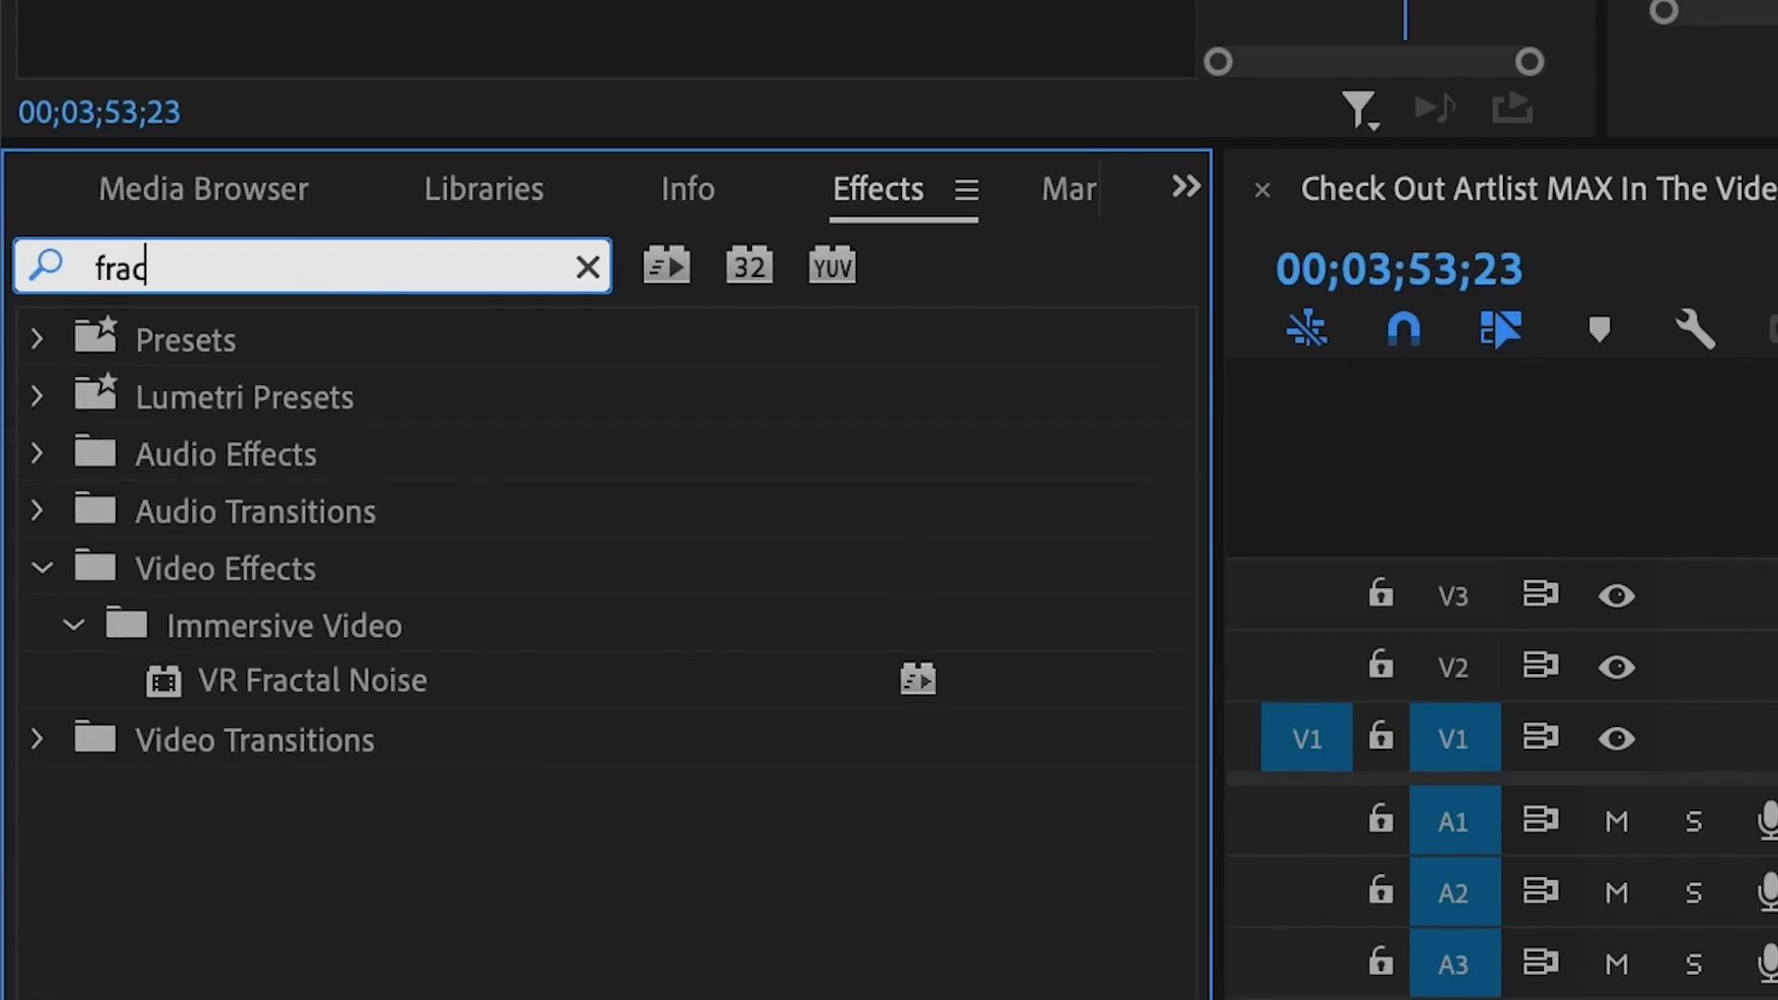
Apply VR Fractal Noise to the adjustment layer: Basic type, contrast about 187, brightness -15
{"action": "left_click", "coordinate": [323, 679]}
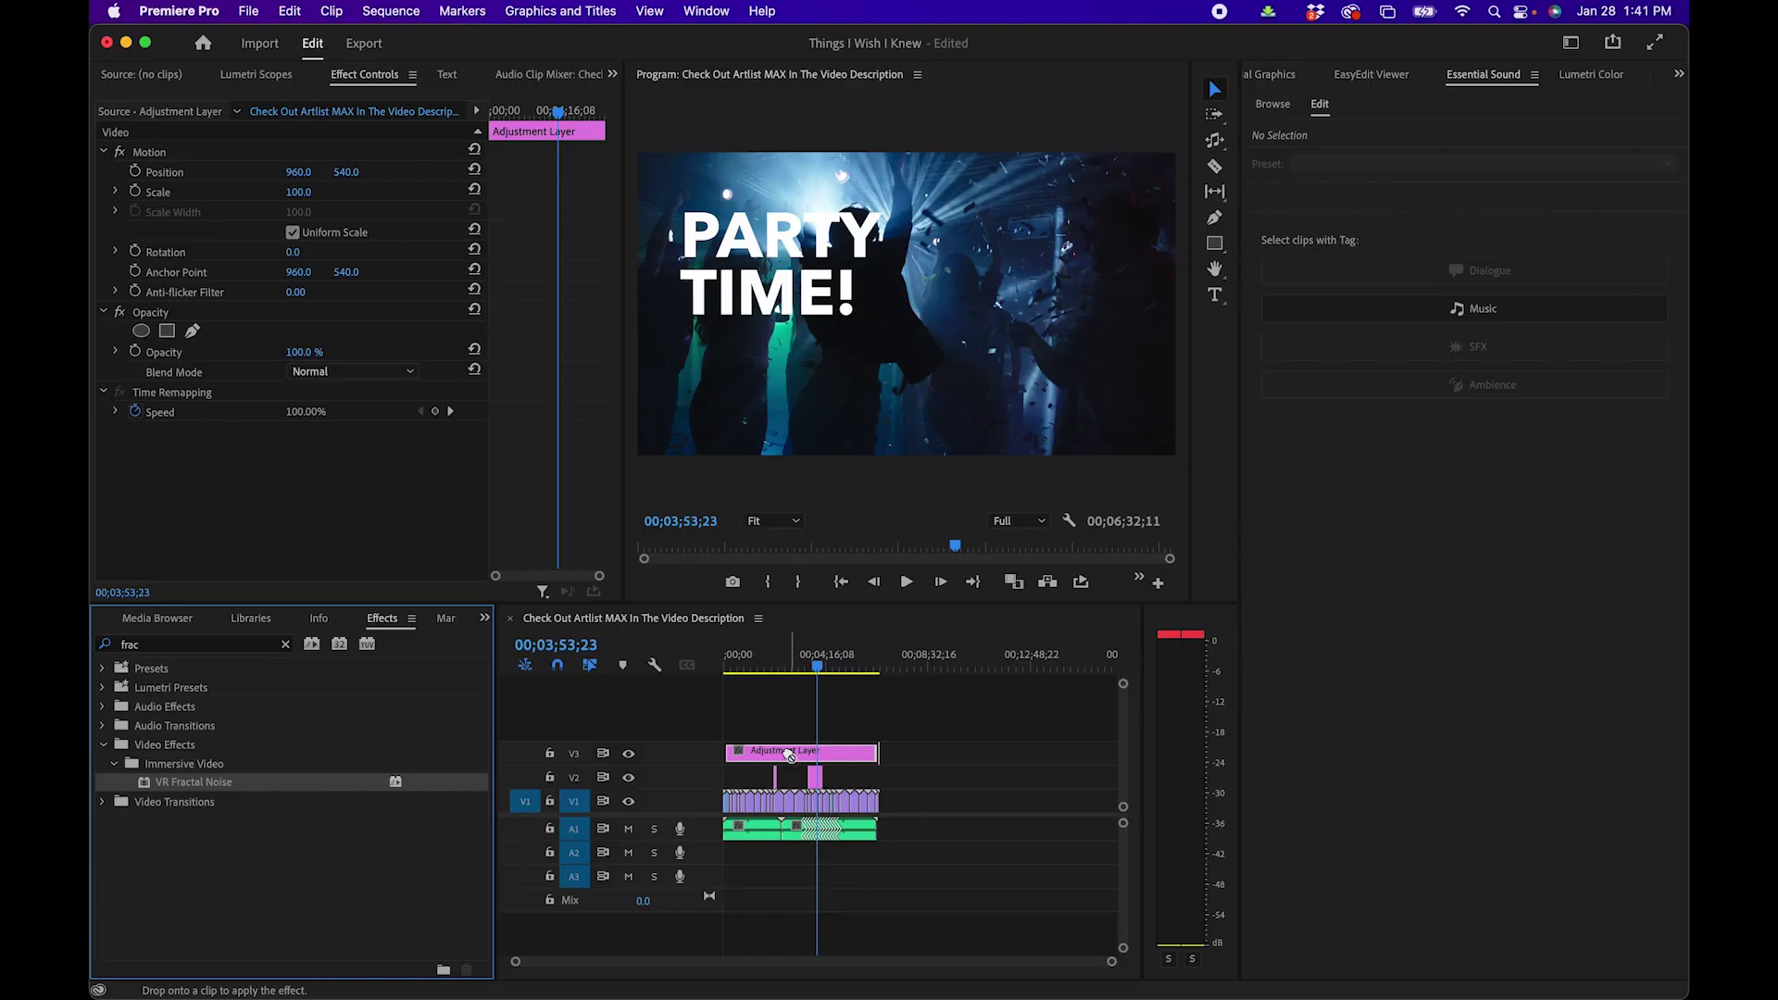
{"action": "left_click_drag", "start_coordinate": [192, 783], "coordinate": [538, 401]}
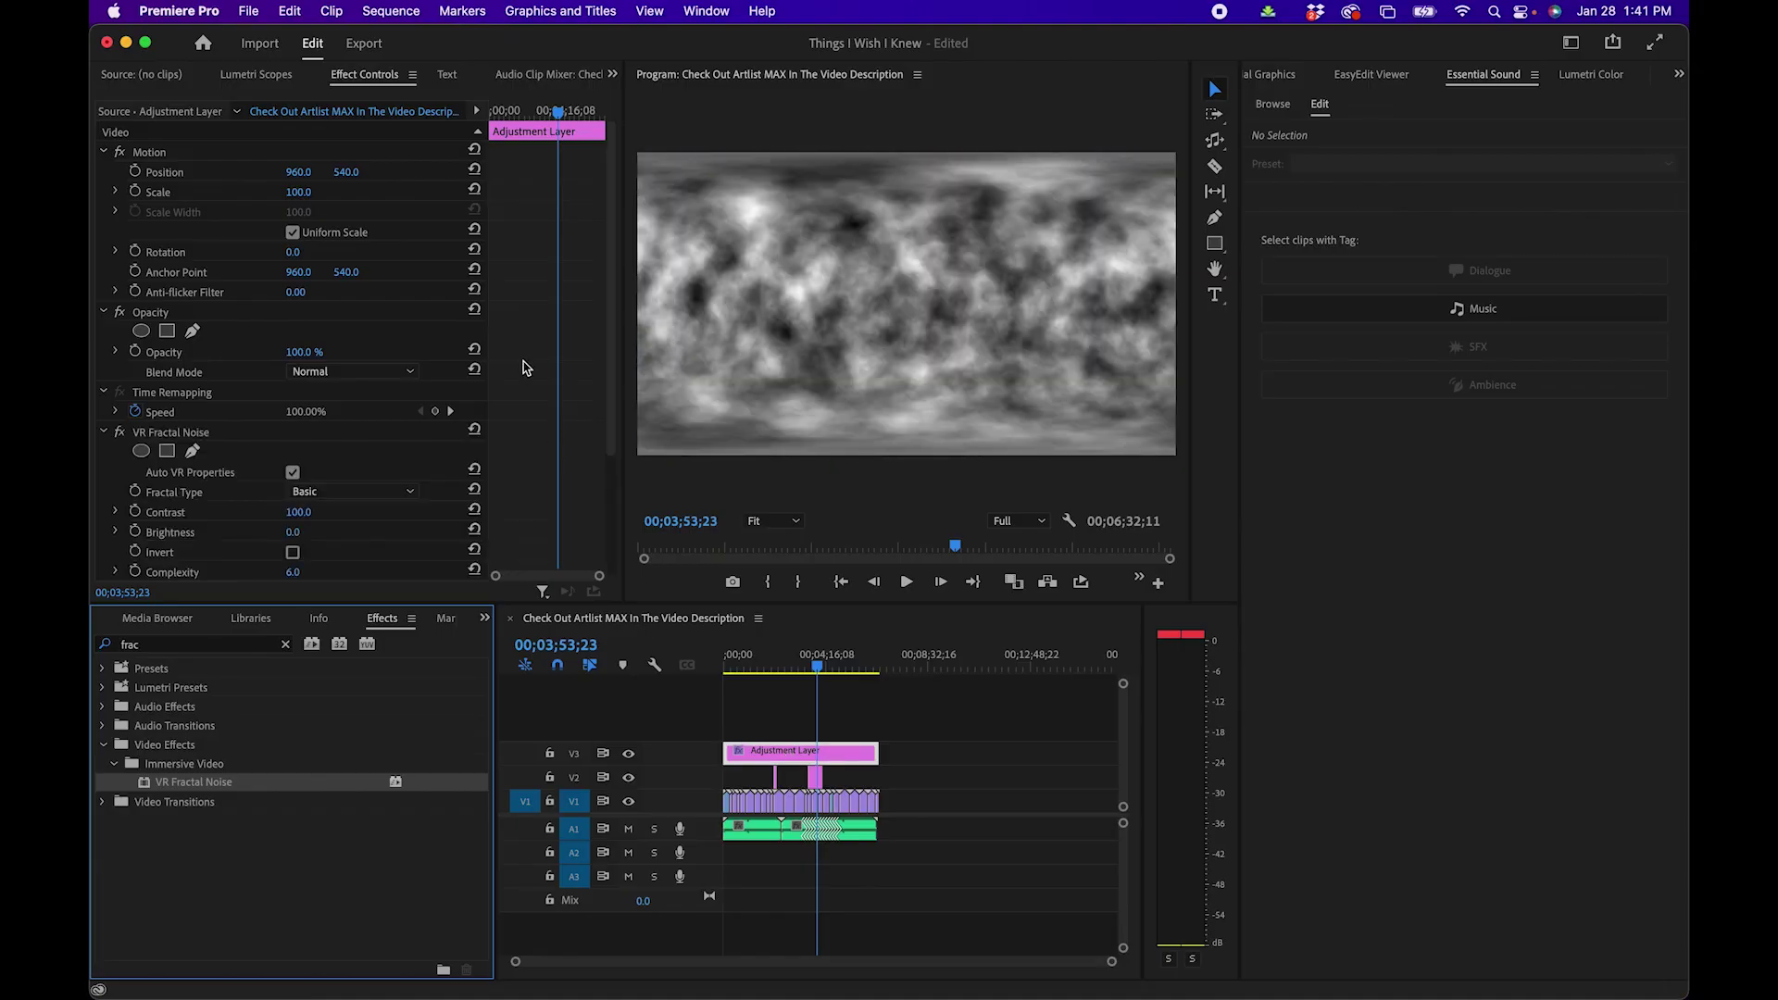
{"action": "scroll", "coordinate": [506, 388], "scroll_direction": "down", "scroll_amount": 5}
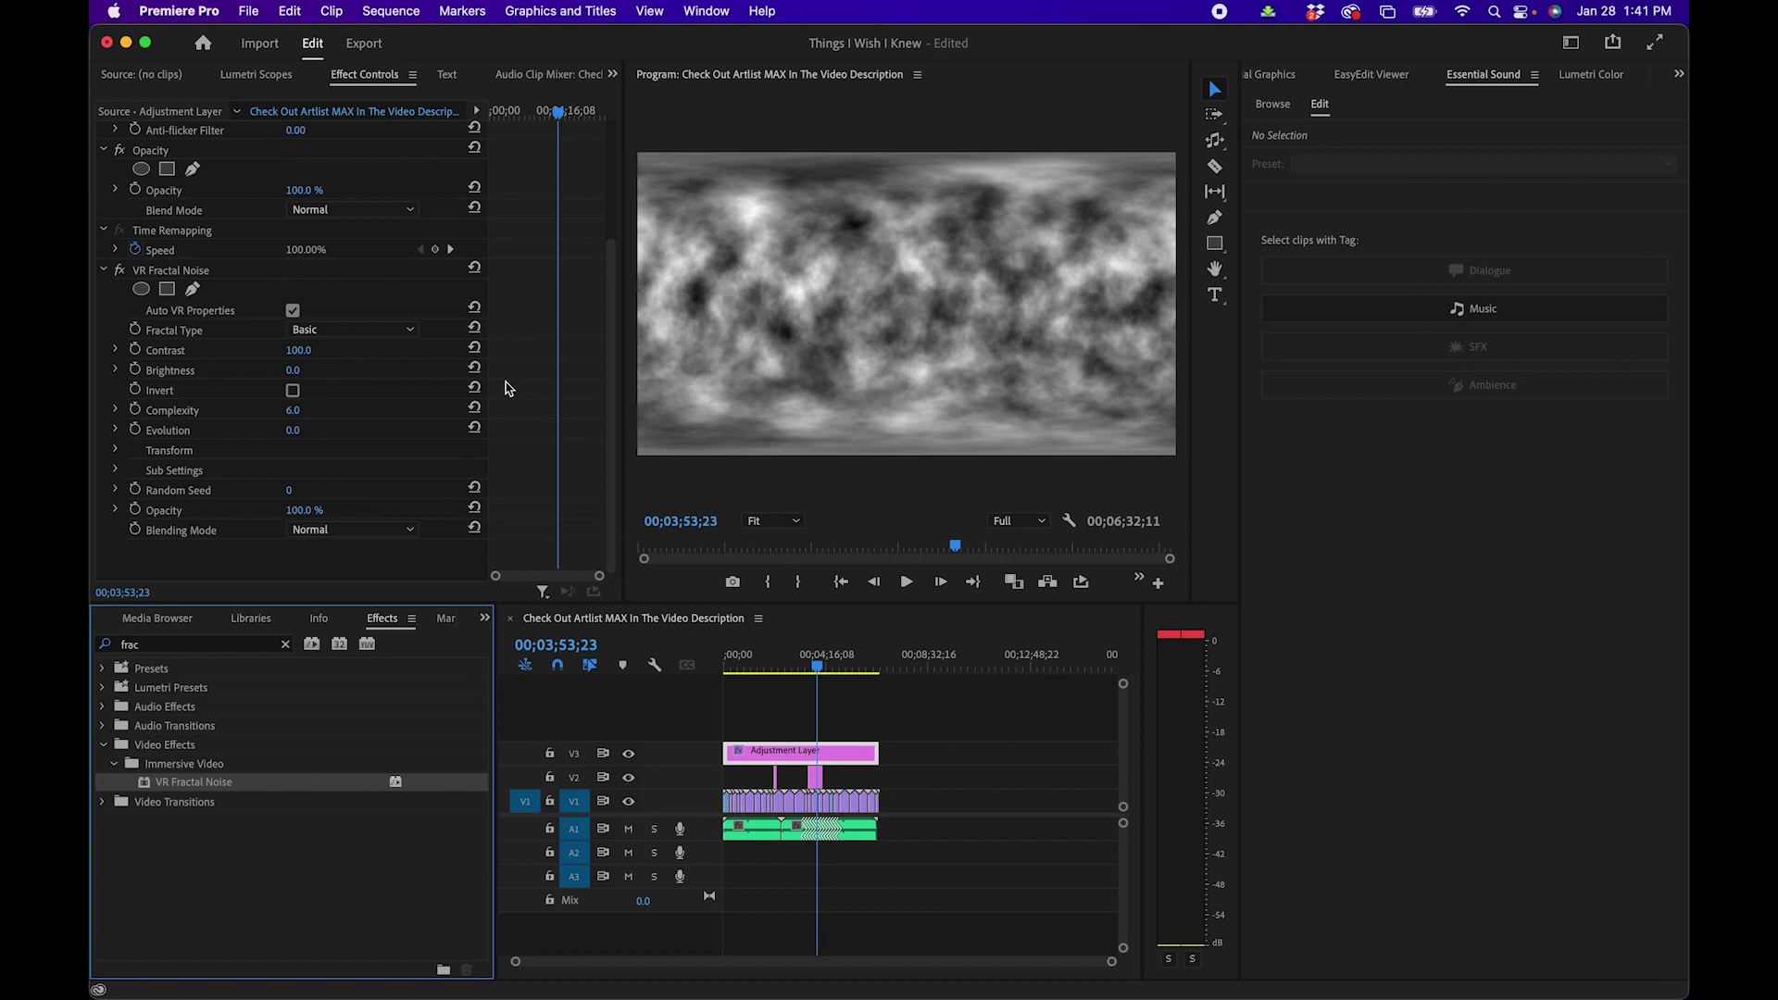
{"action": "left_click", "coordinate": [368, 334]}
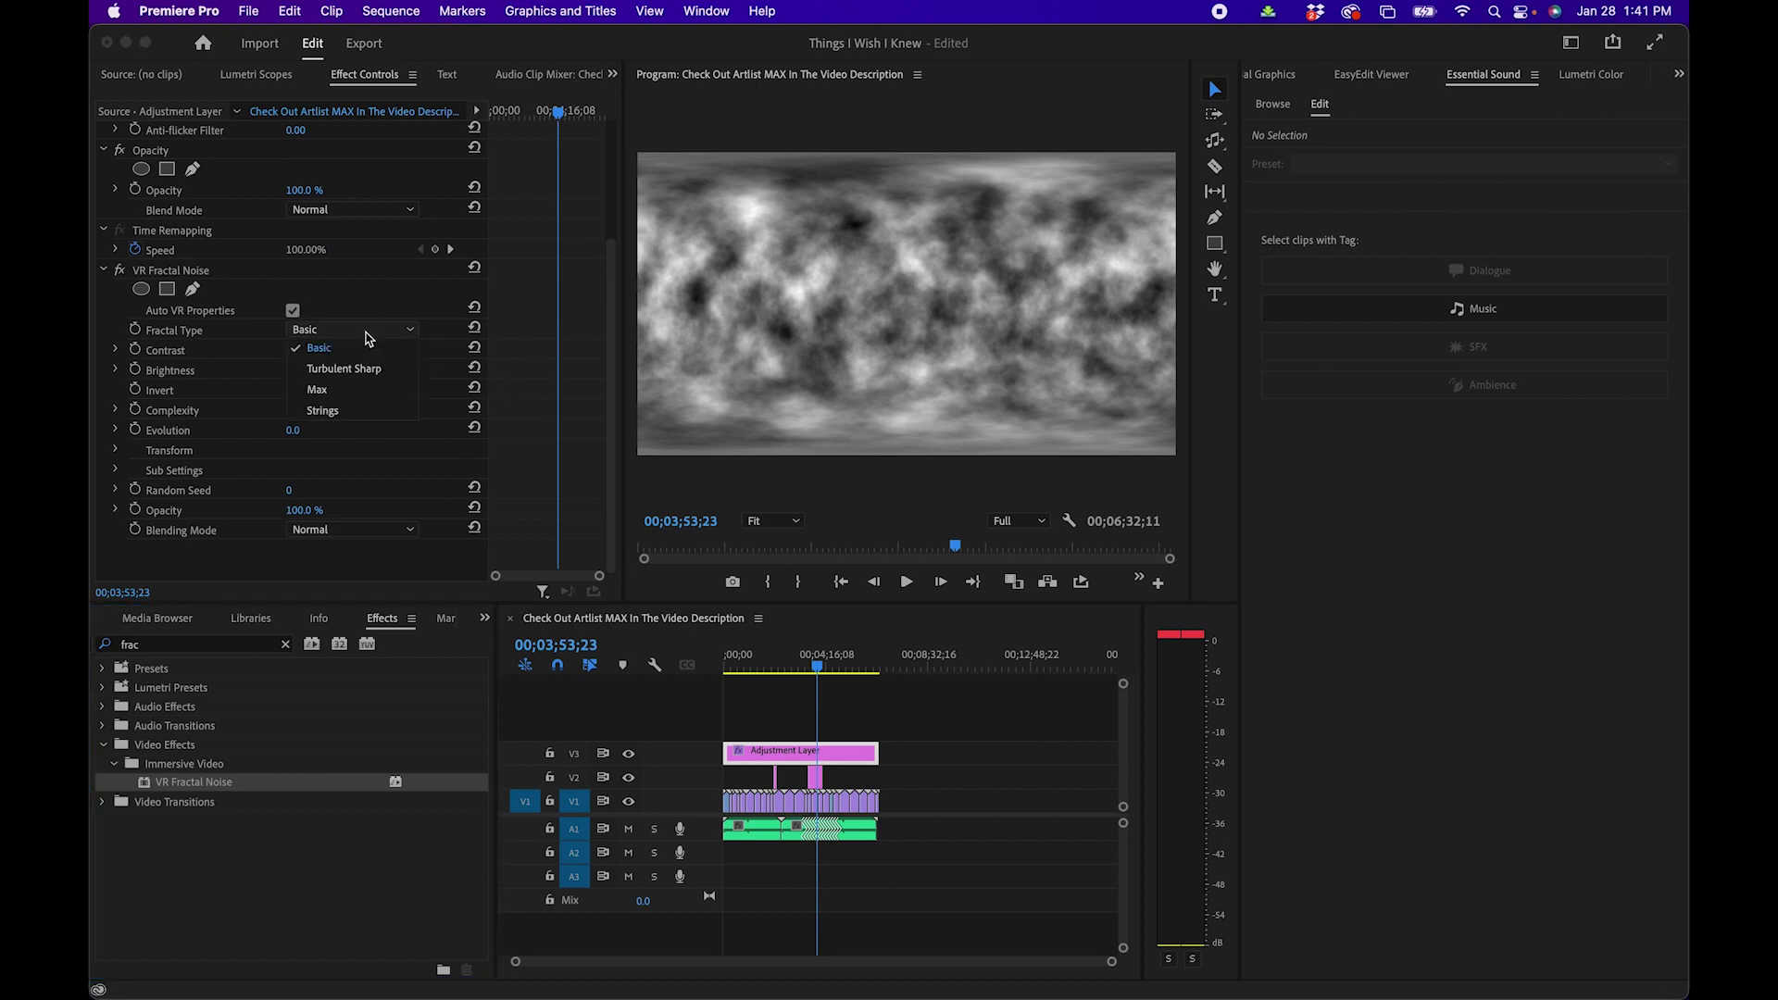
{"action": "left_click", "coordinate": [368, 338]}
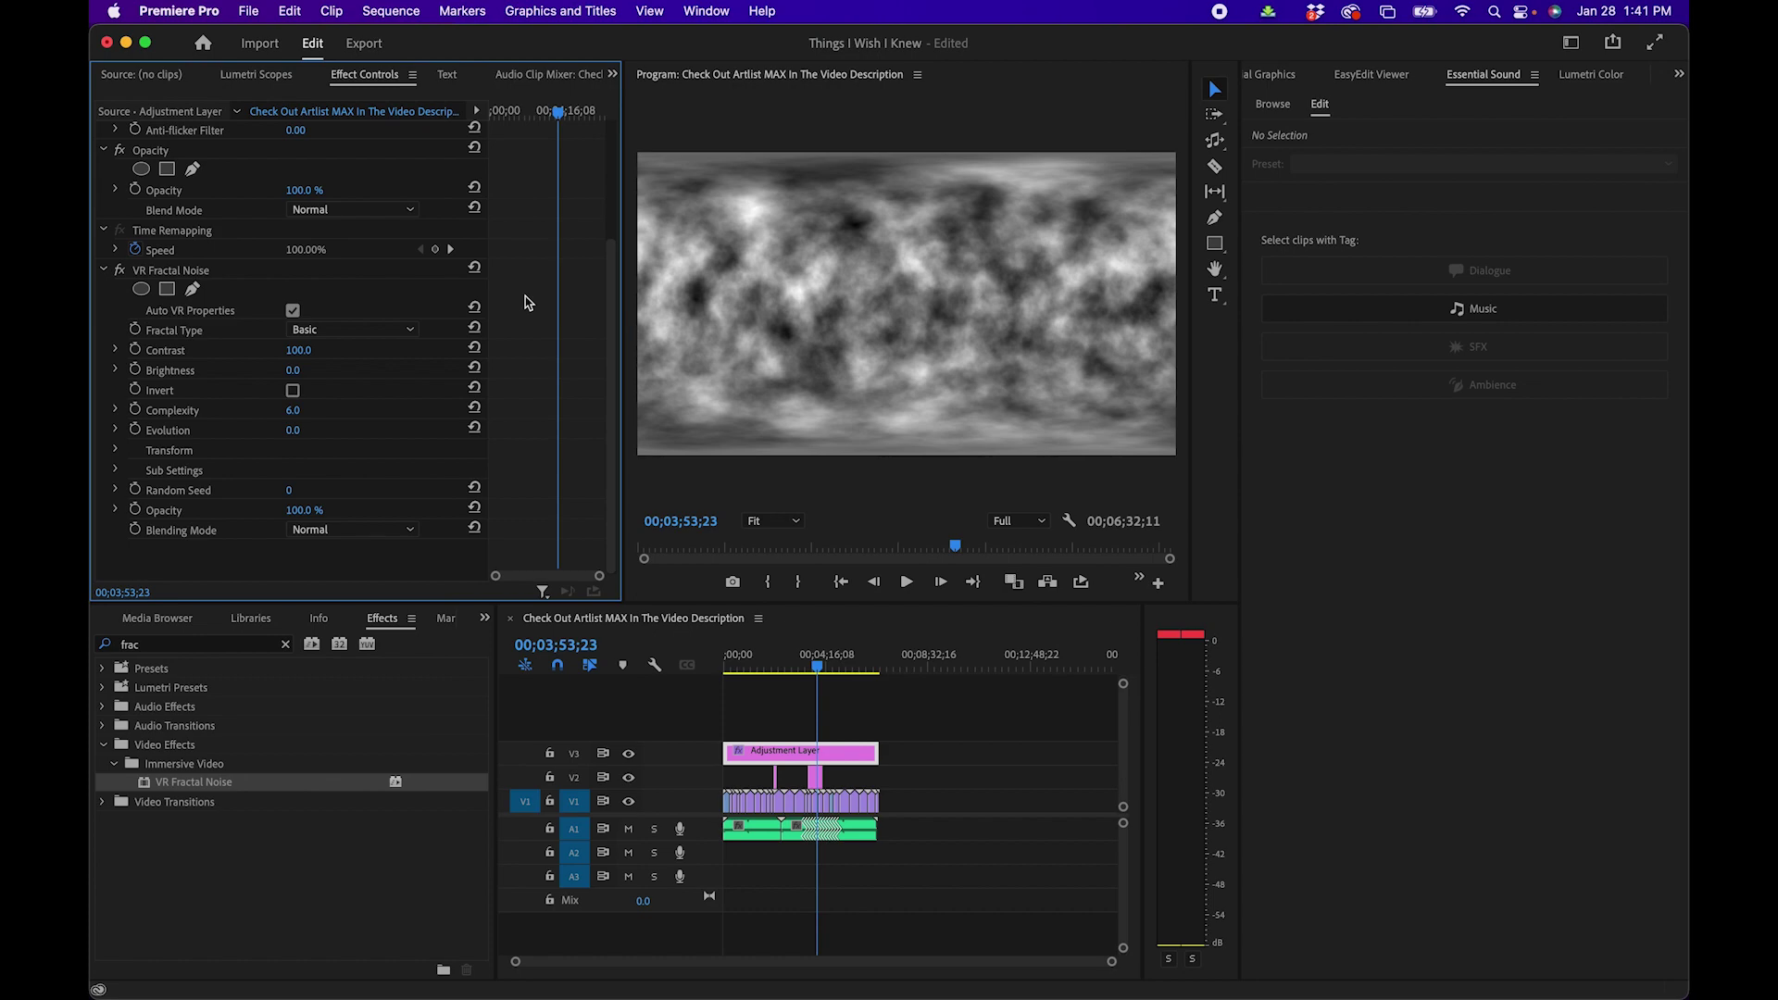
{"action": "left_click_drag", "start_coordinate": [311, 352], "coordinate": [393, 351]}
{"action": "left_click_drag", "start_coordinate": [292, 373], "coordinate": [237, 371]}
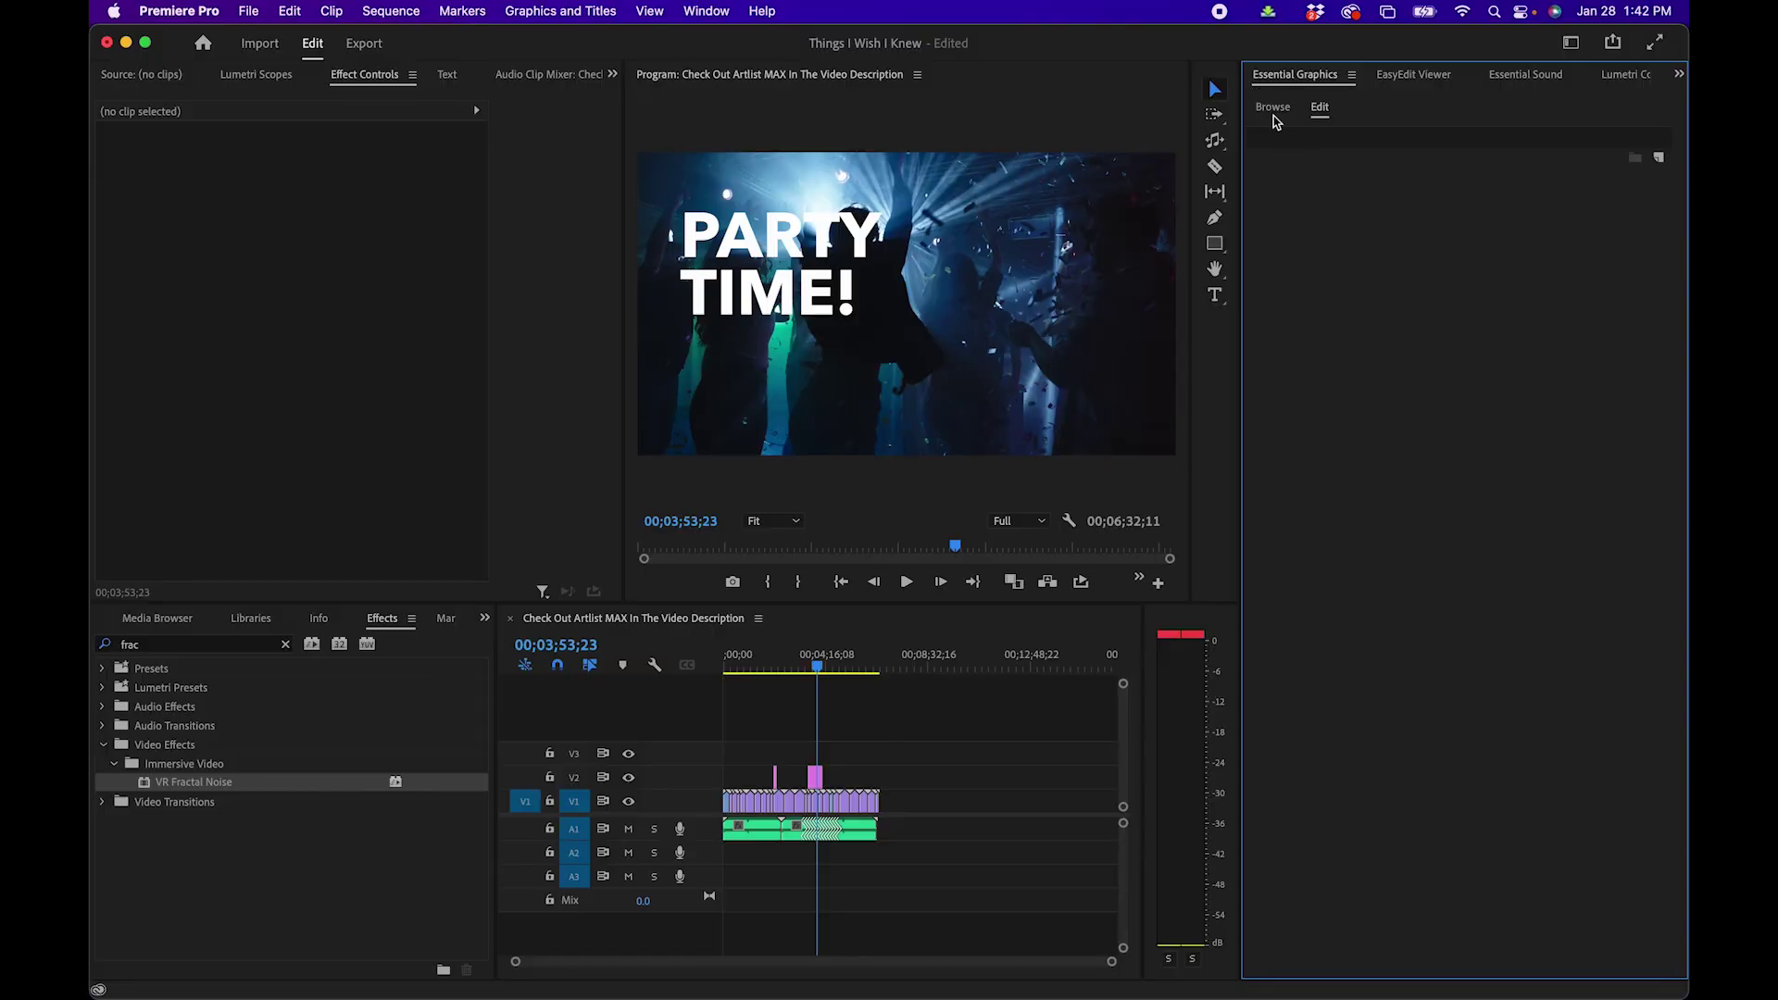
Browse graphics templates, then cancel installing one from the animated elements pack
{"action": "left_click", "coordinate": [1272, 110]}
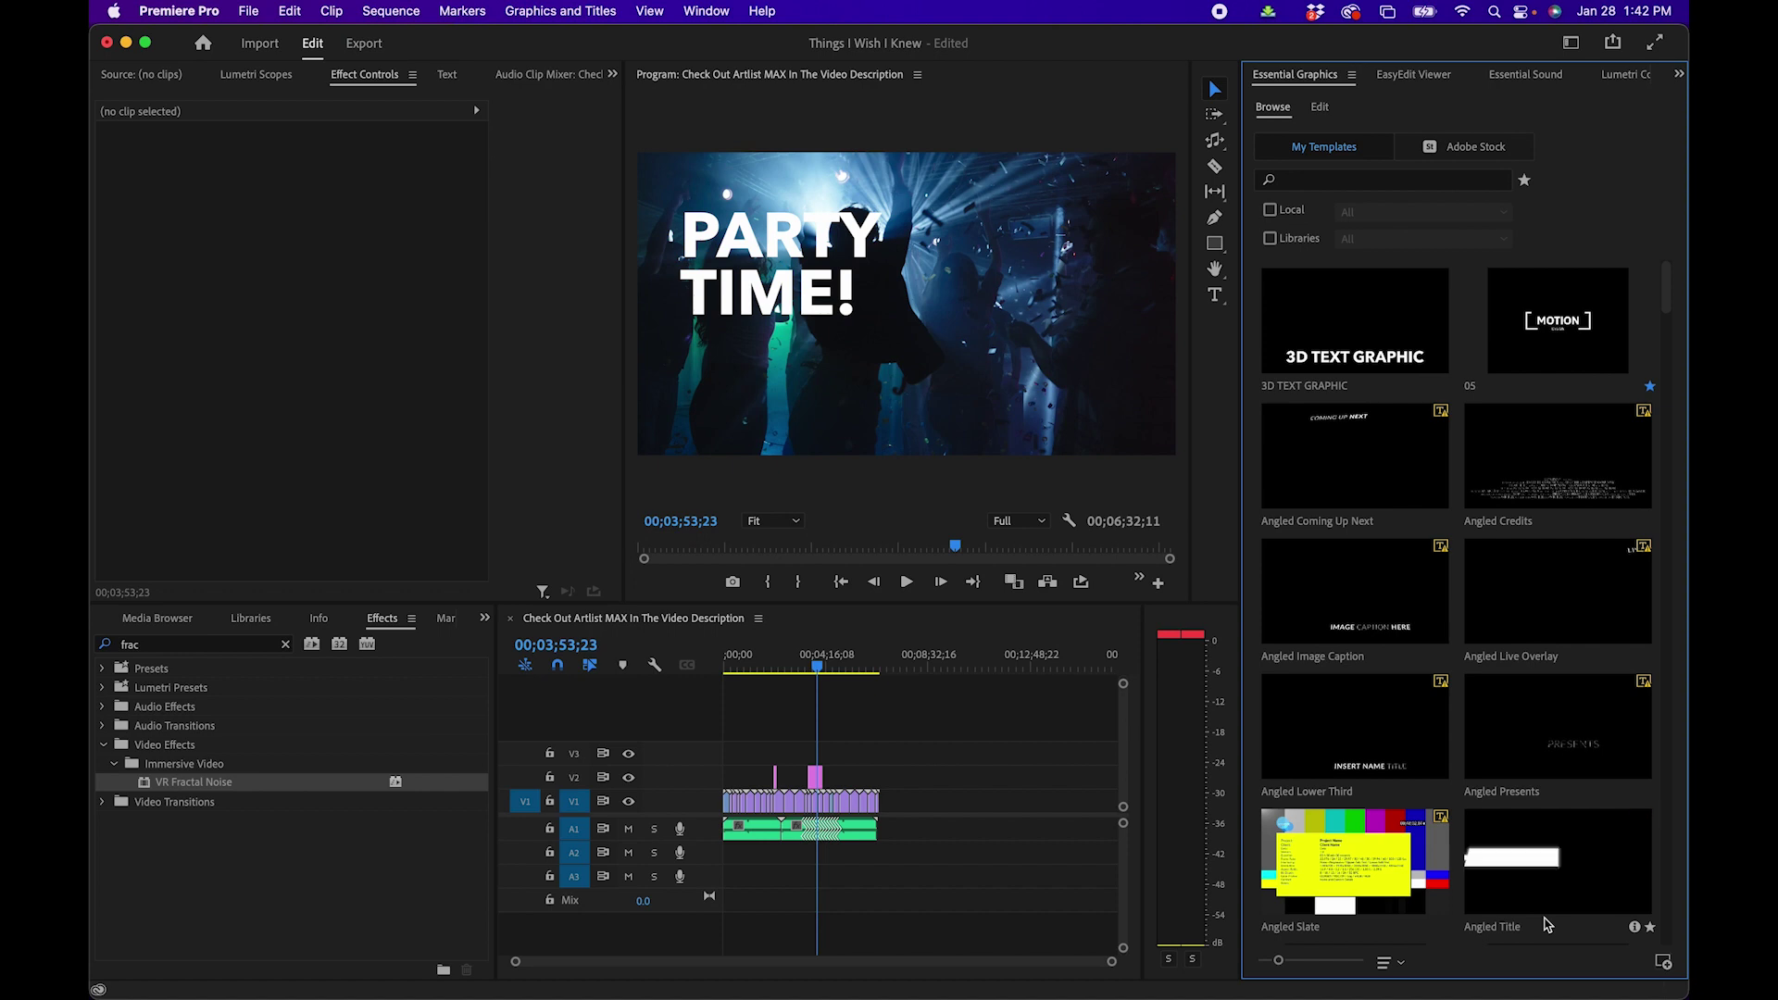
{"action": "left_click", "coordinate": [1667, 967]}
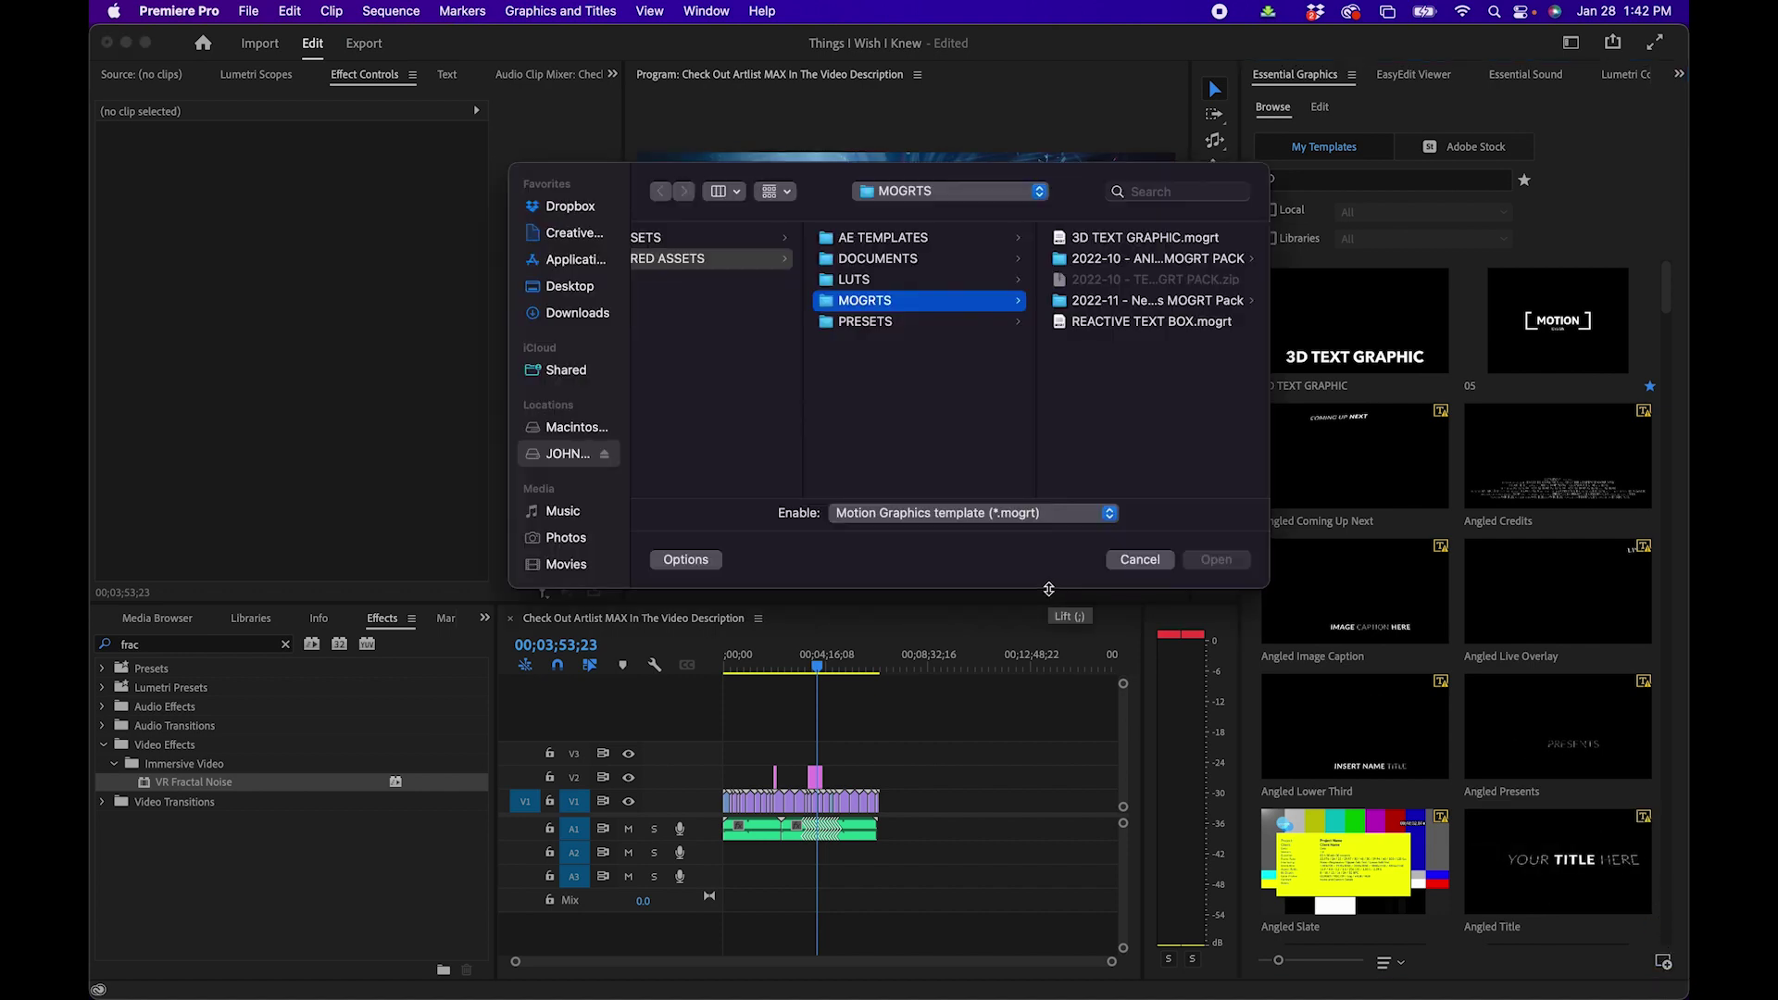
{"action": "left_click", "coordinate": [1136, 259]}
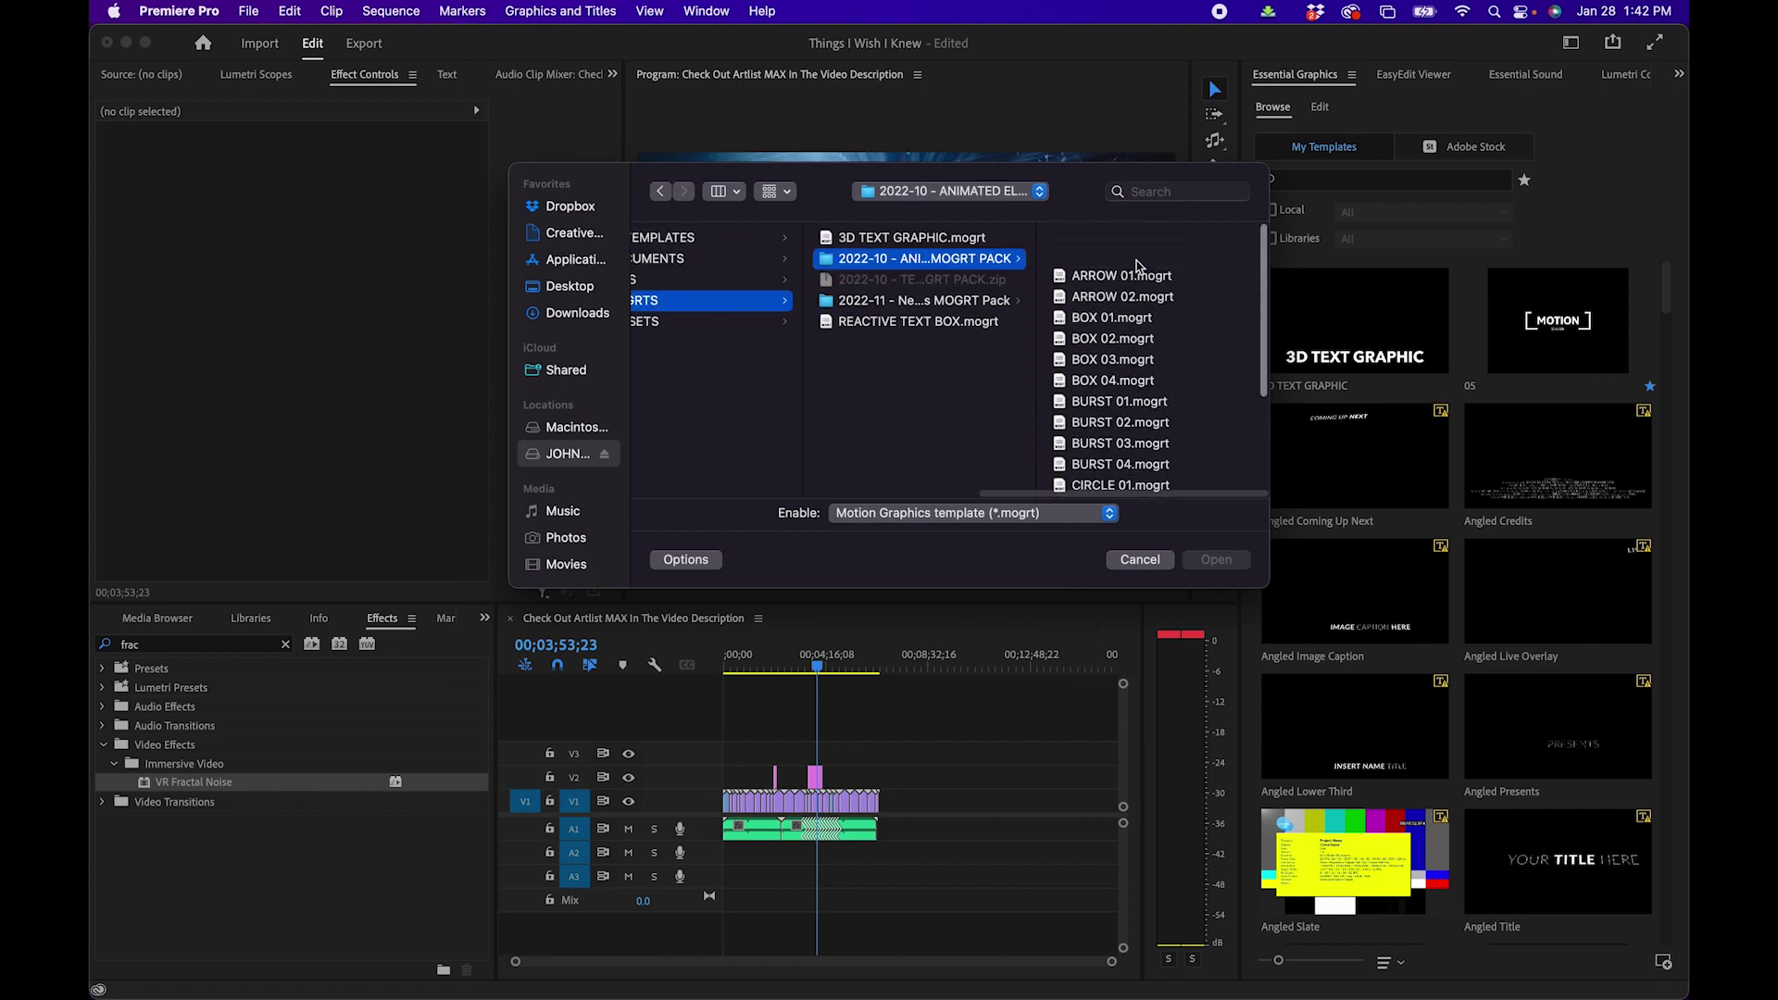
{"action": "scroll", "coordinate": [1137, 279], "scroll_direction": "down", "scroll_amount": 1}
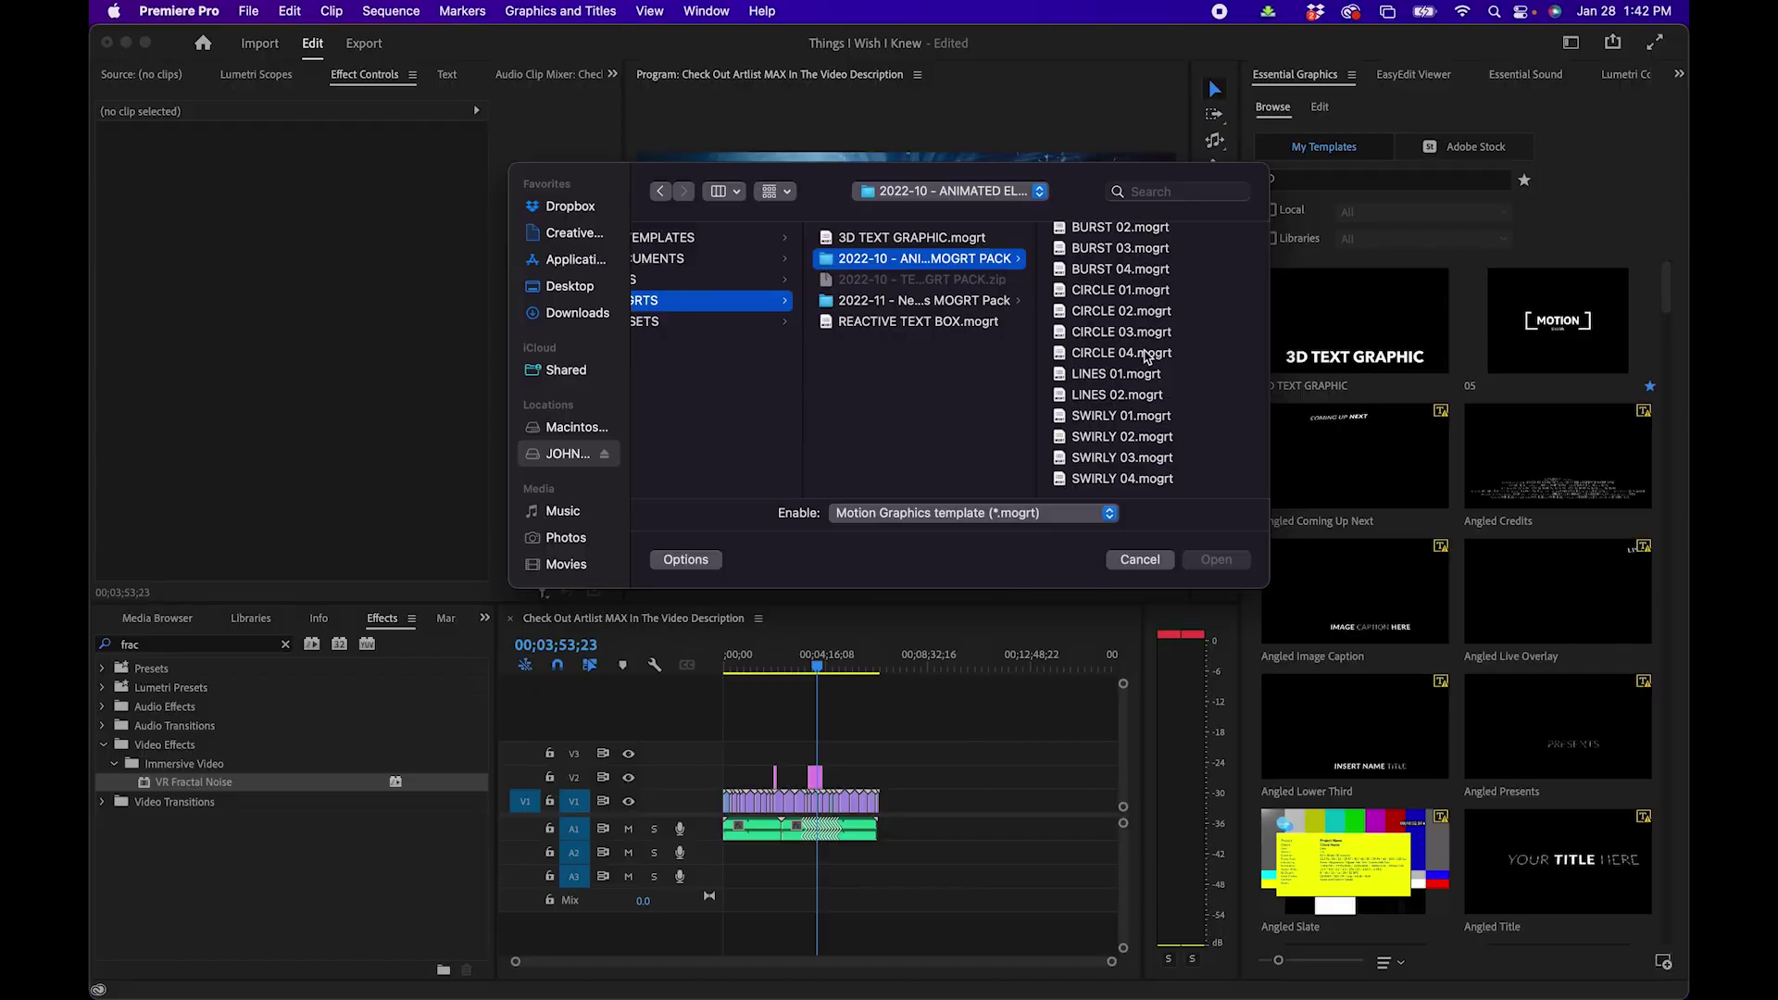
{"action": "left_click", "coordinate": [1136, 560]}
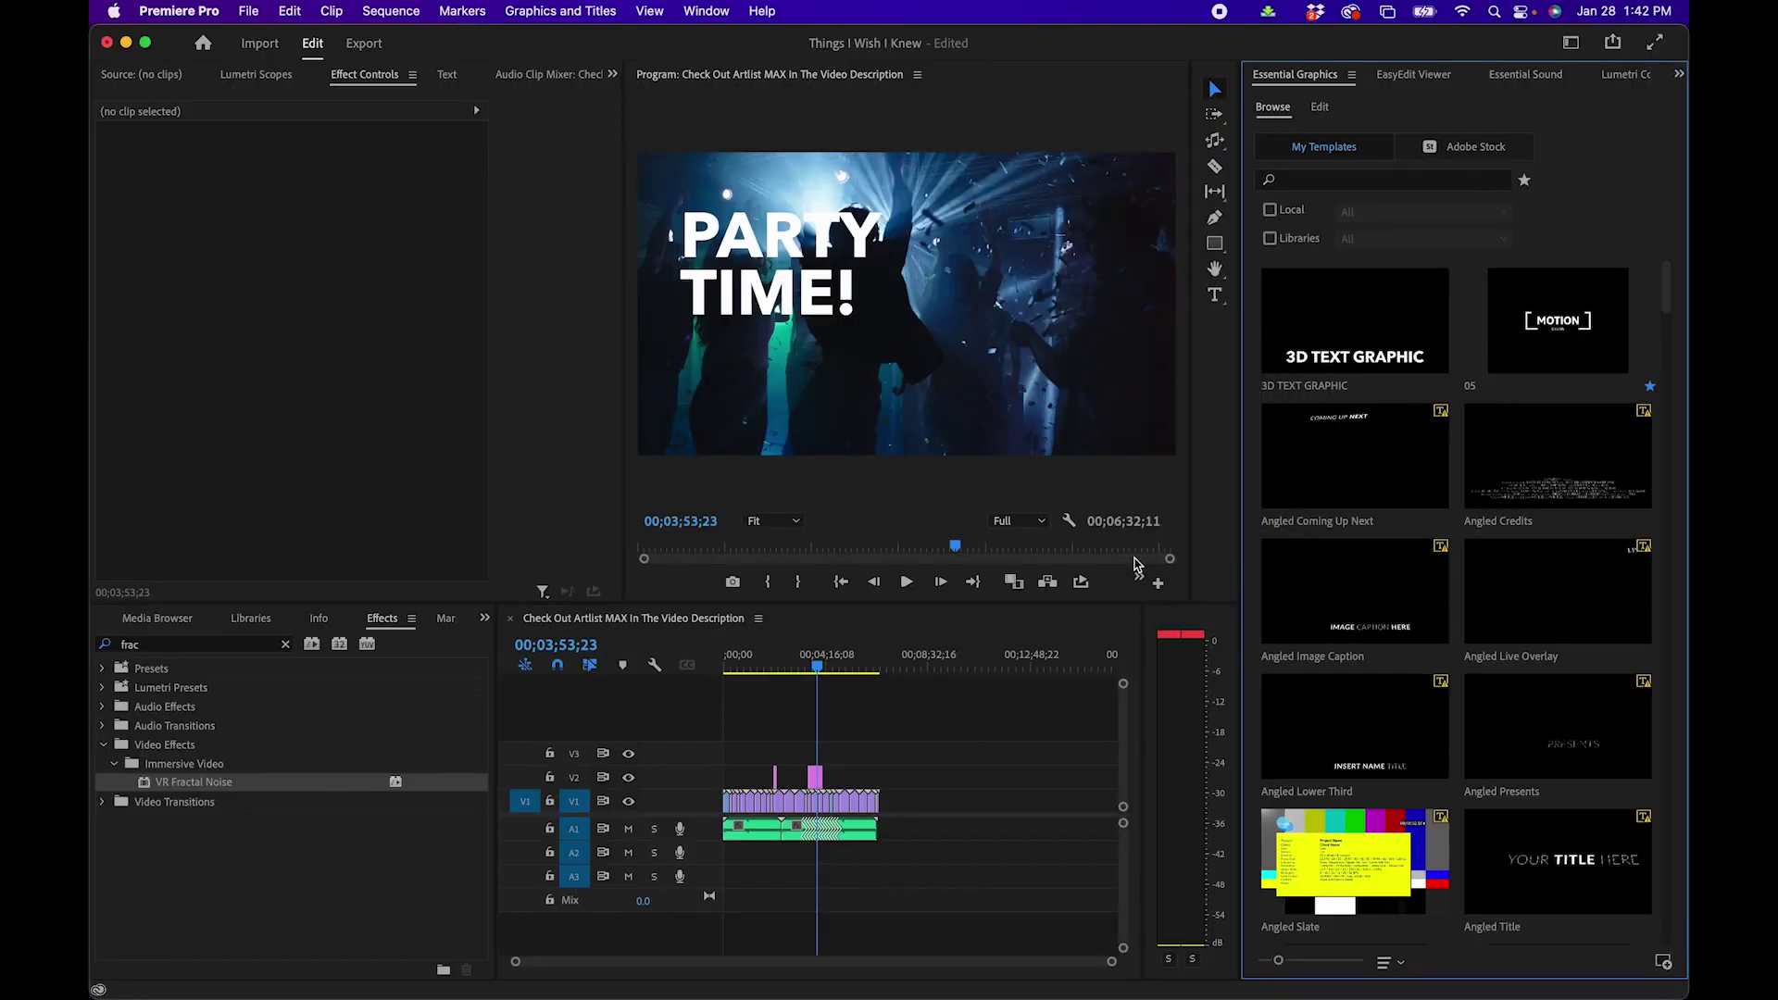
Register 2022-10 - ANIMATED ELEMENTS through Manage Additional Folders
{"action": "left_click", "coordinate": [1351, 75]}
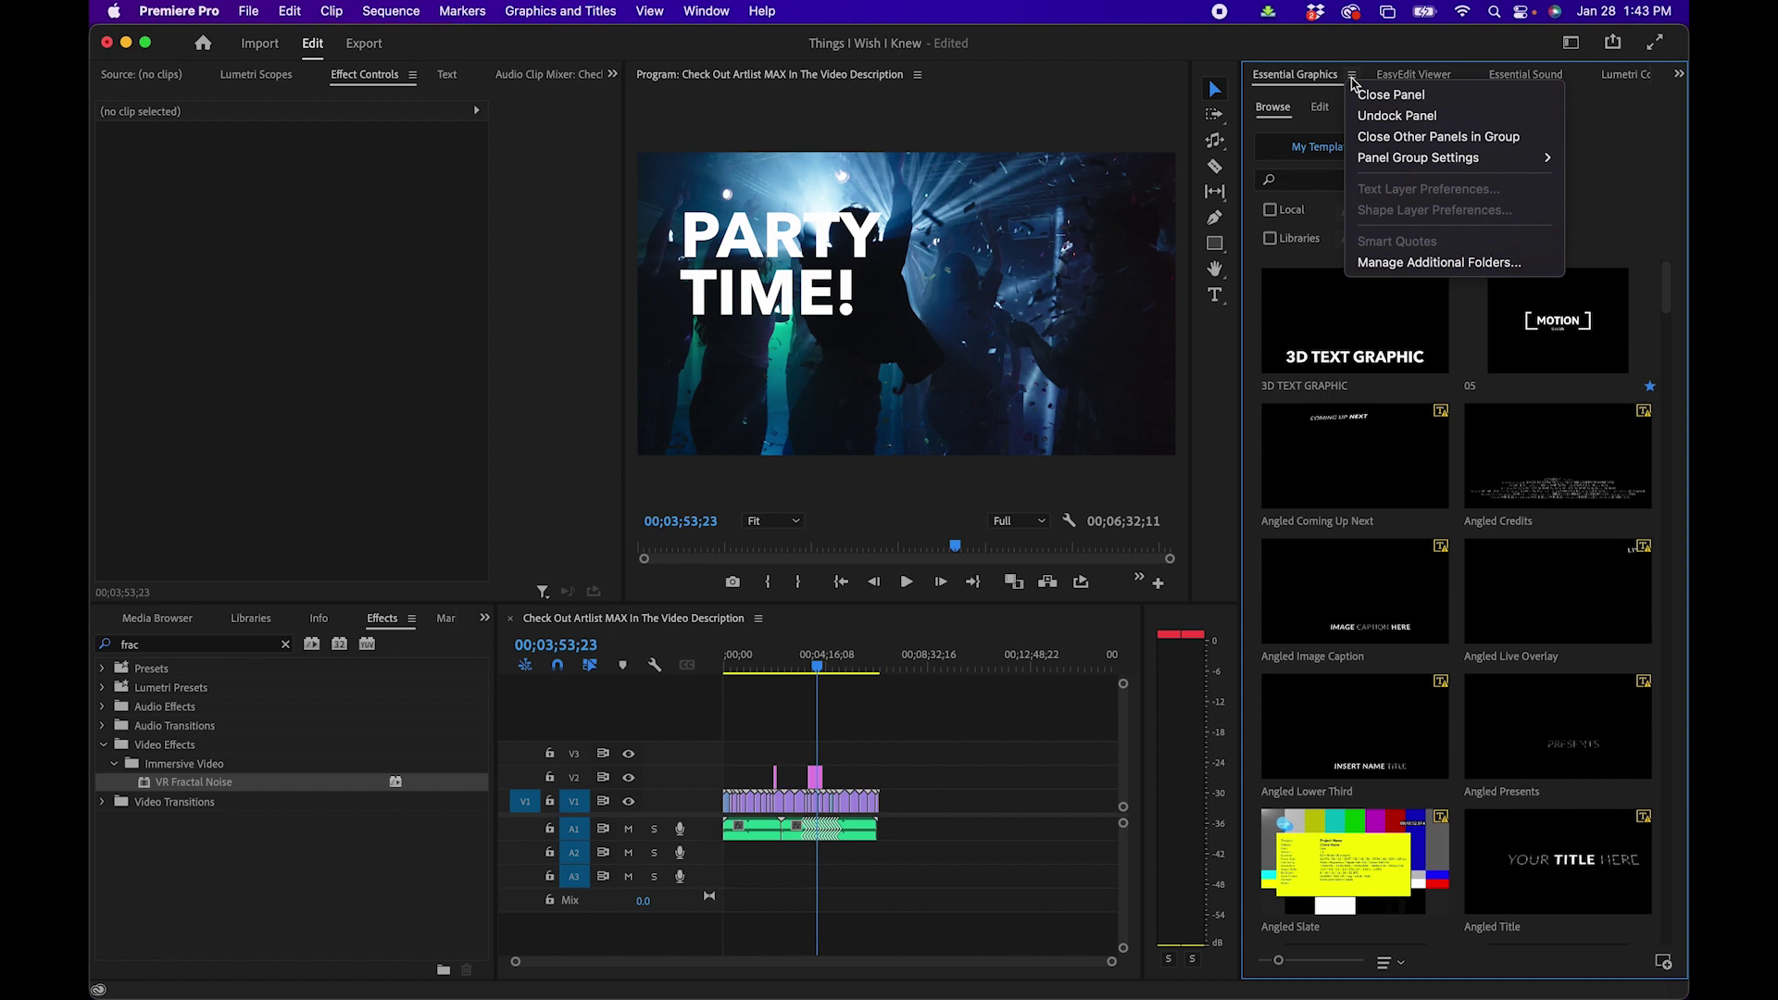
{"action": "left_click", "coordinate": [1383, 263]}
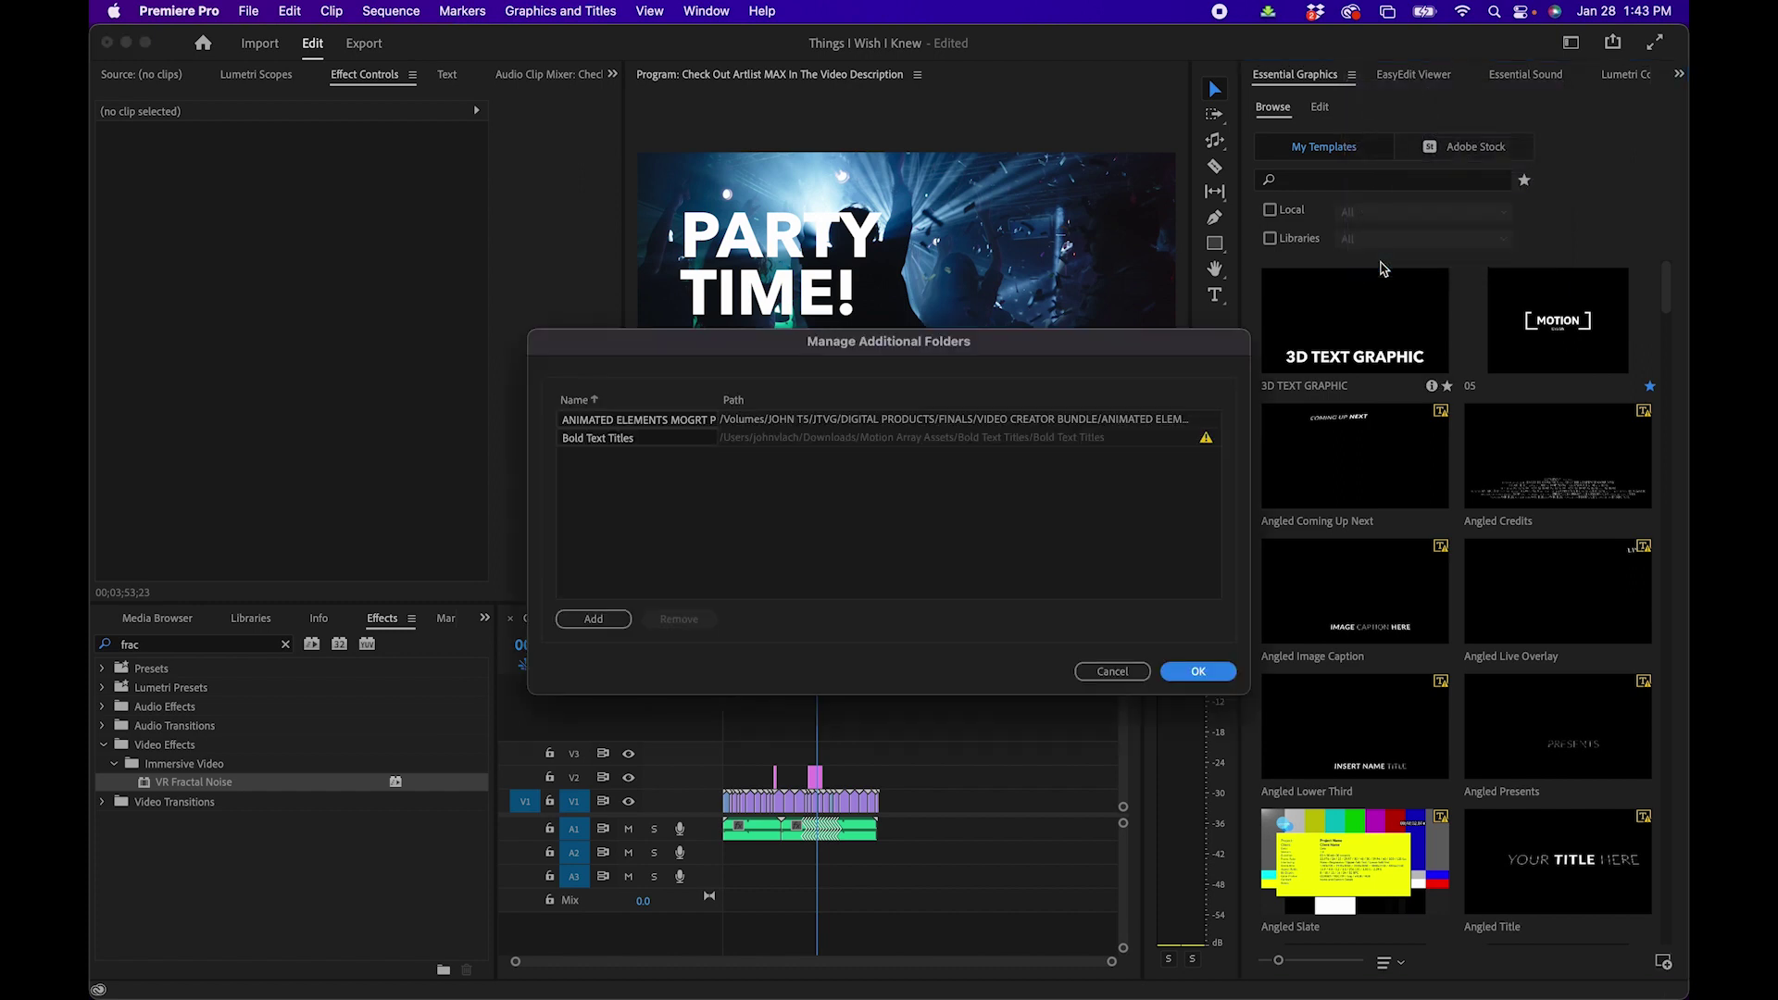
{"action": "left_click", "coordinate": [595, 617]}
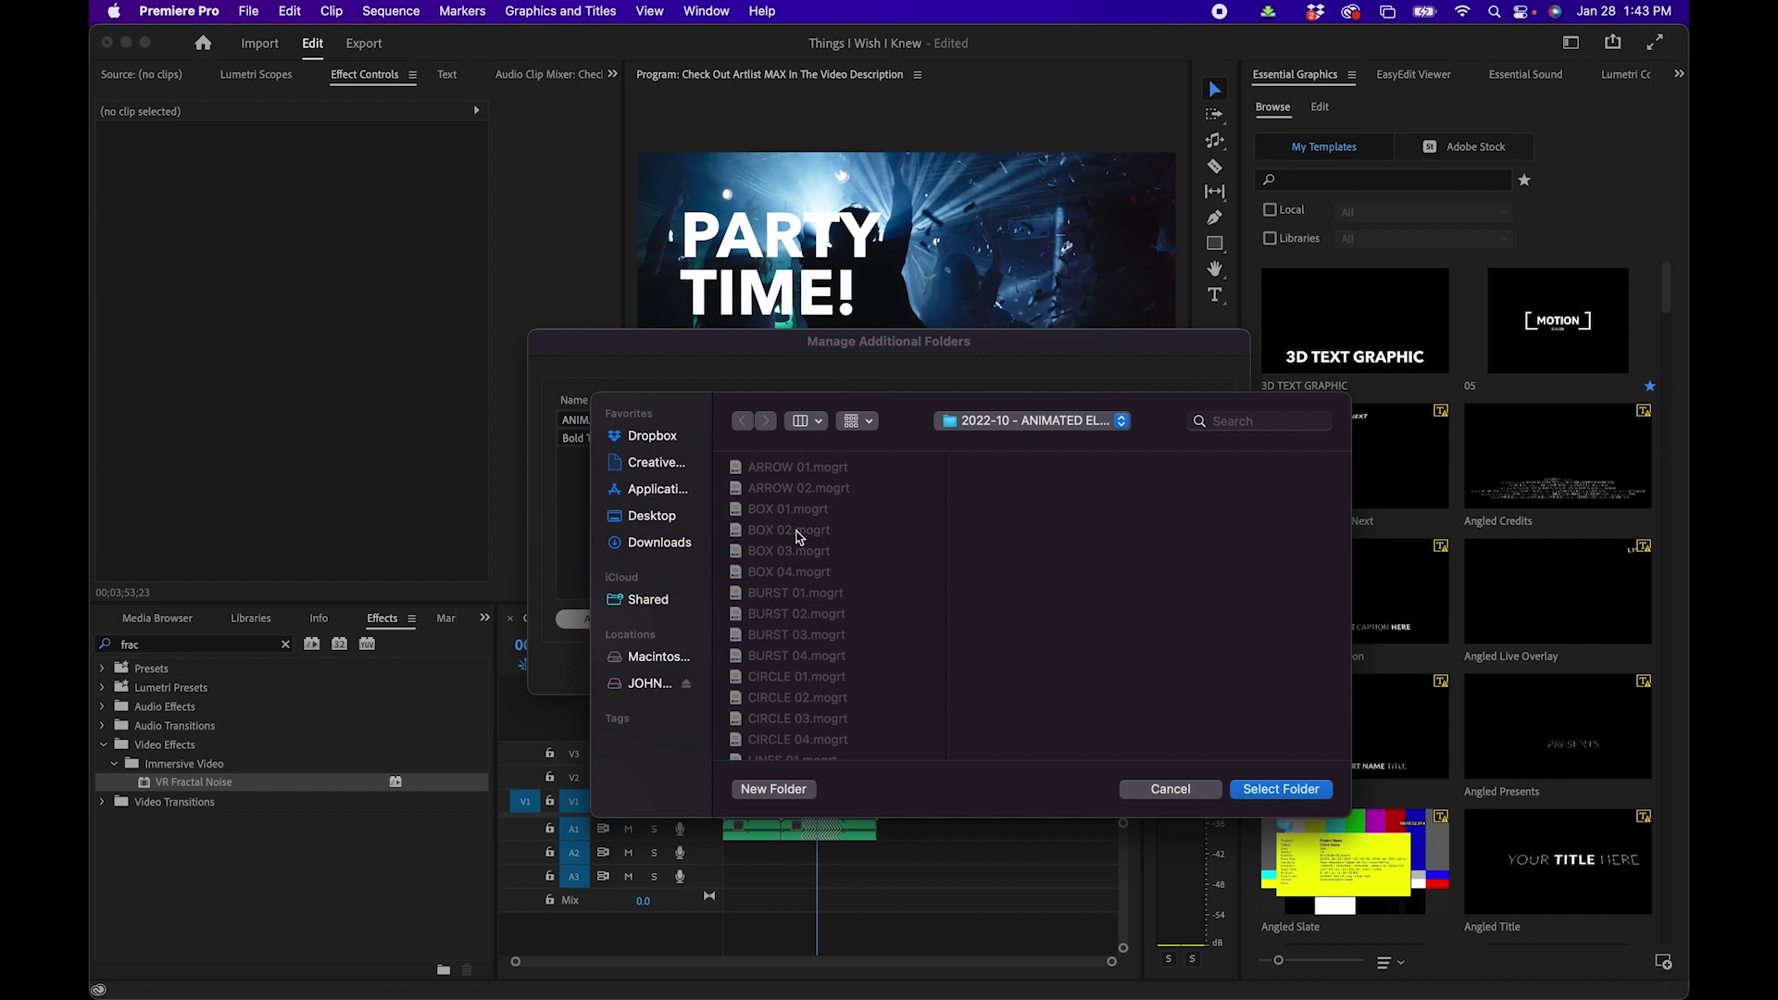
{"action": "left_click", "coordinate": [1258, 791]}
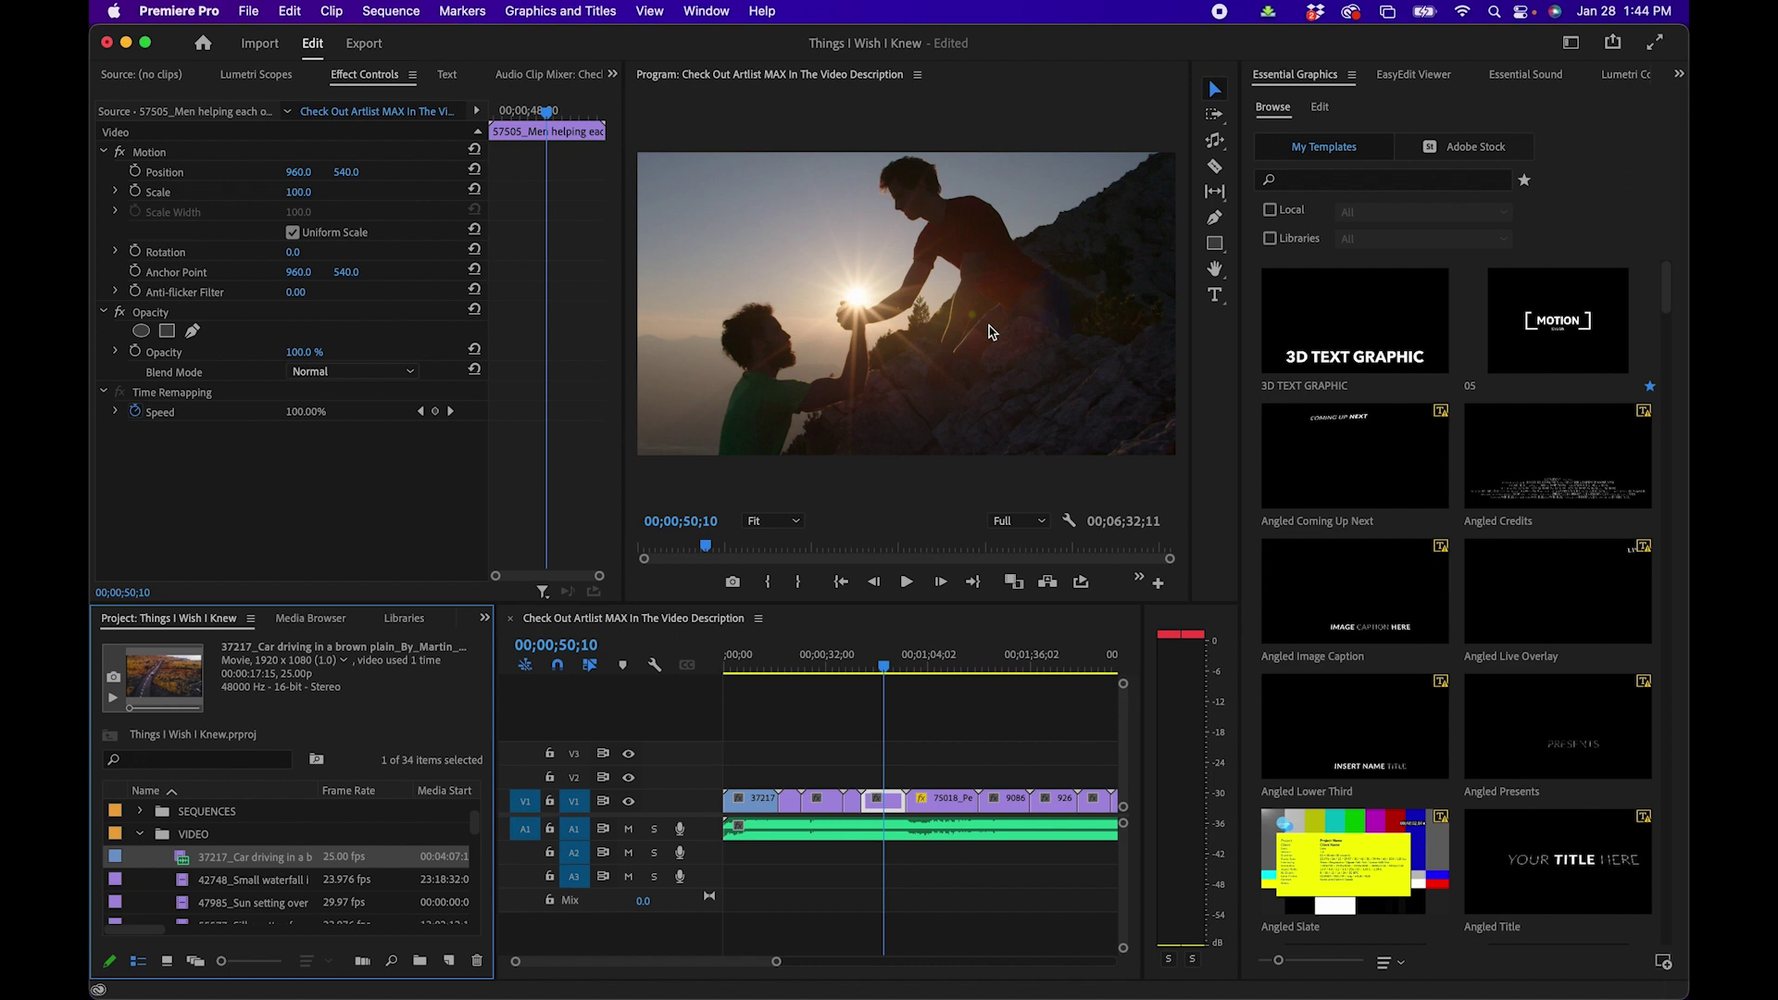
Preview and select the aerial car-driving clip, then select the climbers clip in the sequence
{"action": "double_click", "coordinate": [183, 861]}
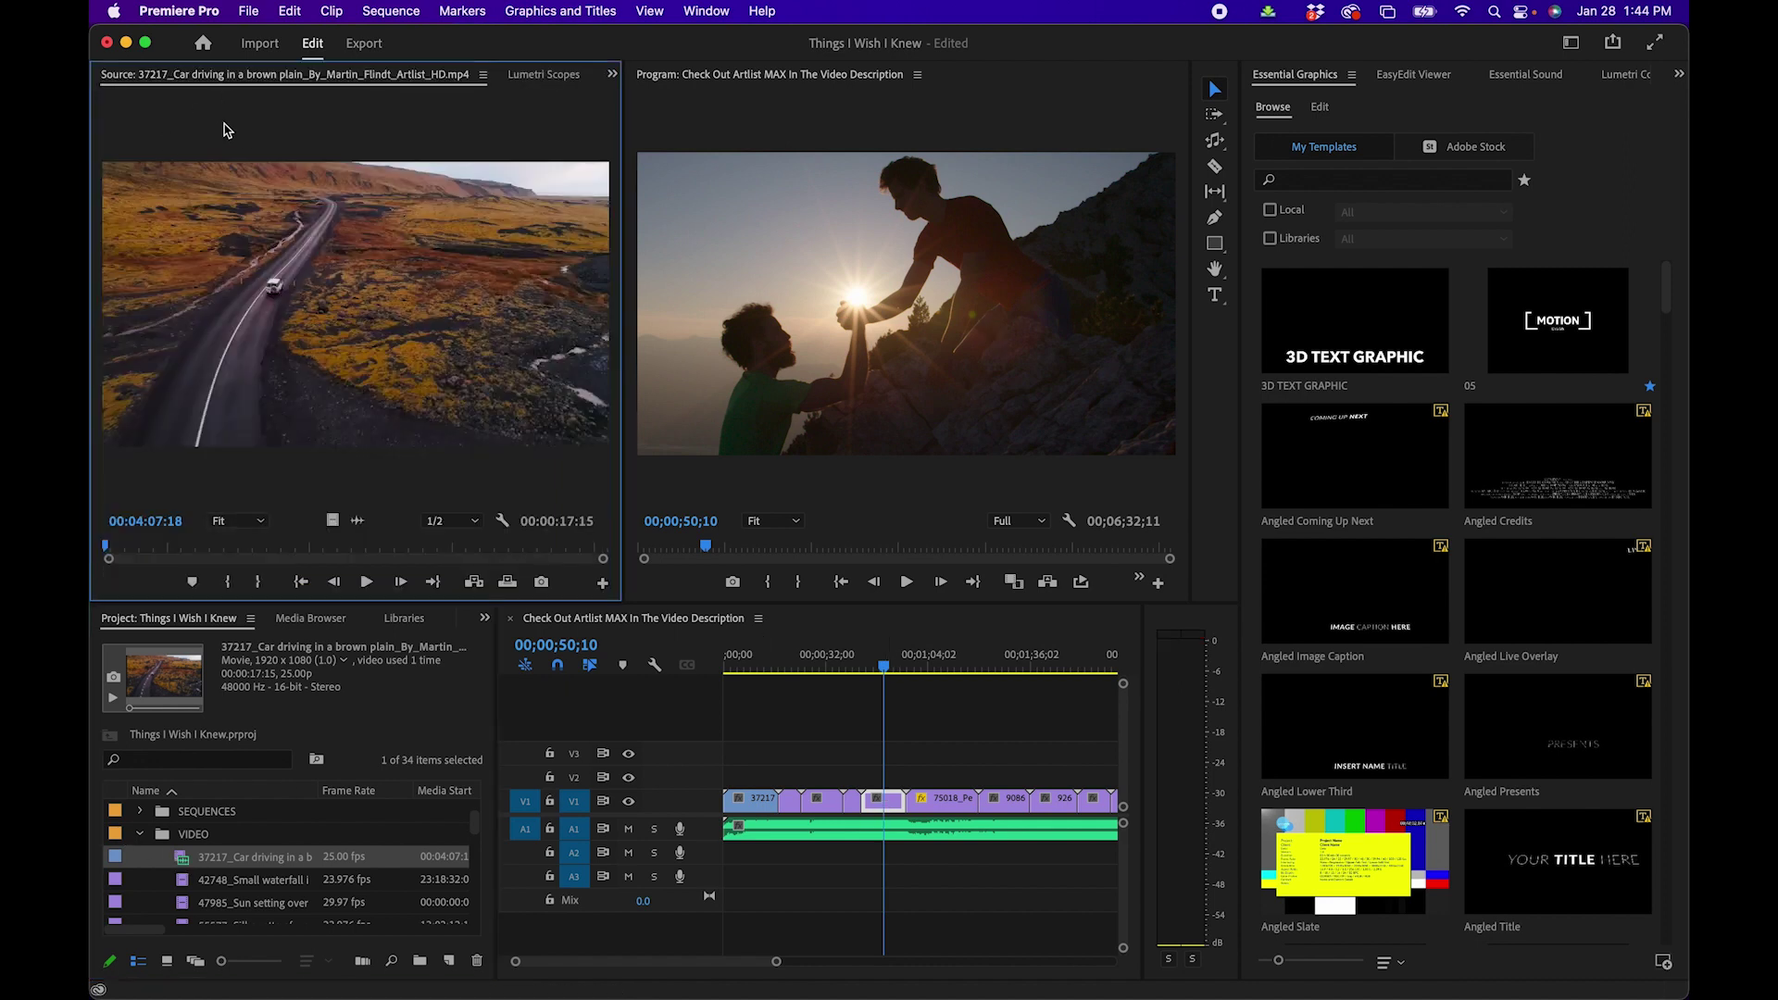
{"action": "left_click", "coordinate": [181, 860]}
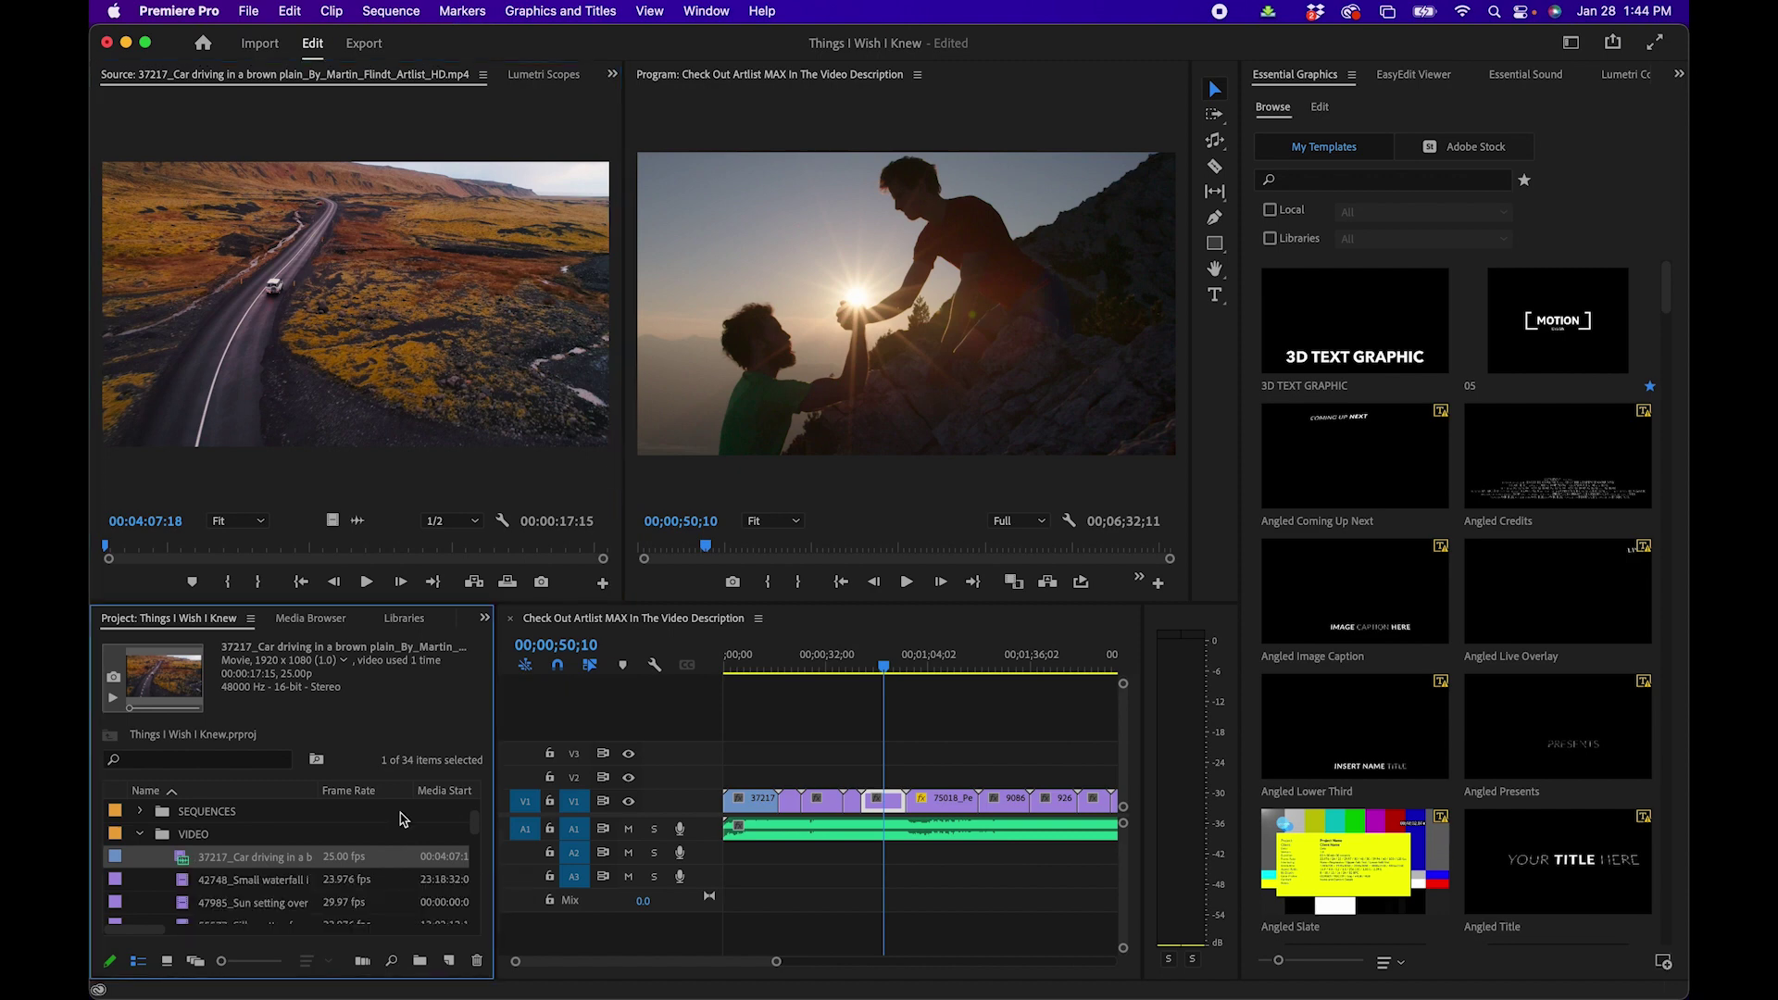
{"action": "left_click", "coordinate": [953, 806]}
{"action": "key", "text": "="}
Replace the climbers clip with the car clip using Replace With Clip > From Bin
{"action": "right_click", "coordinate": [950, 799]}
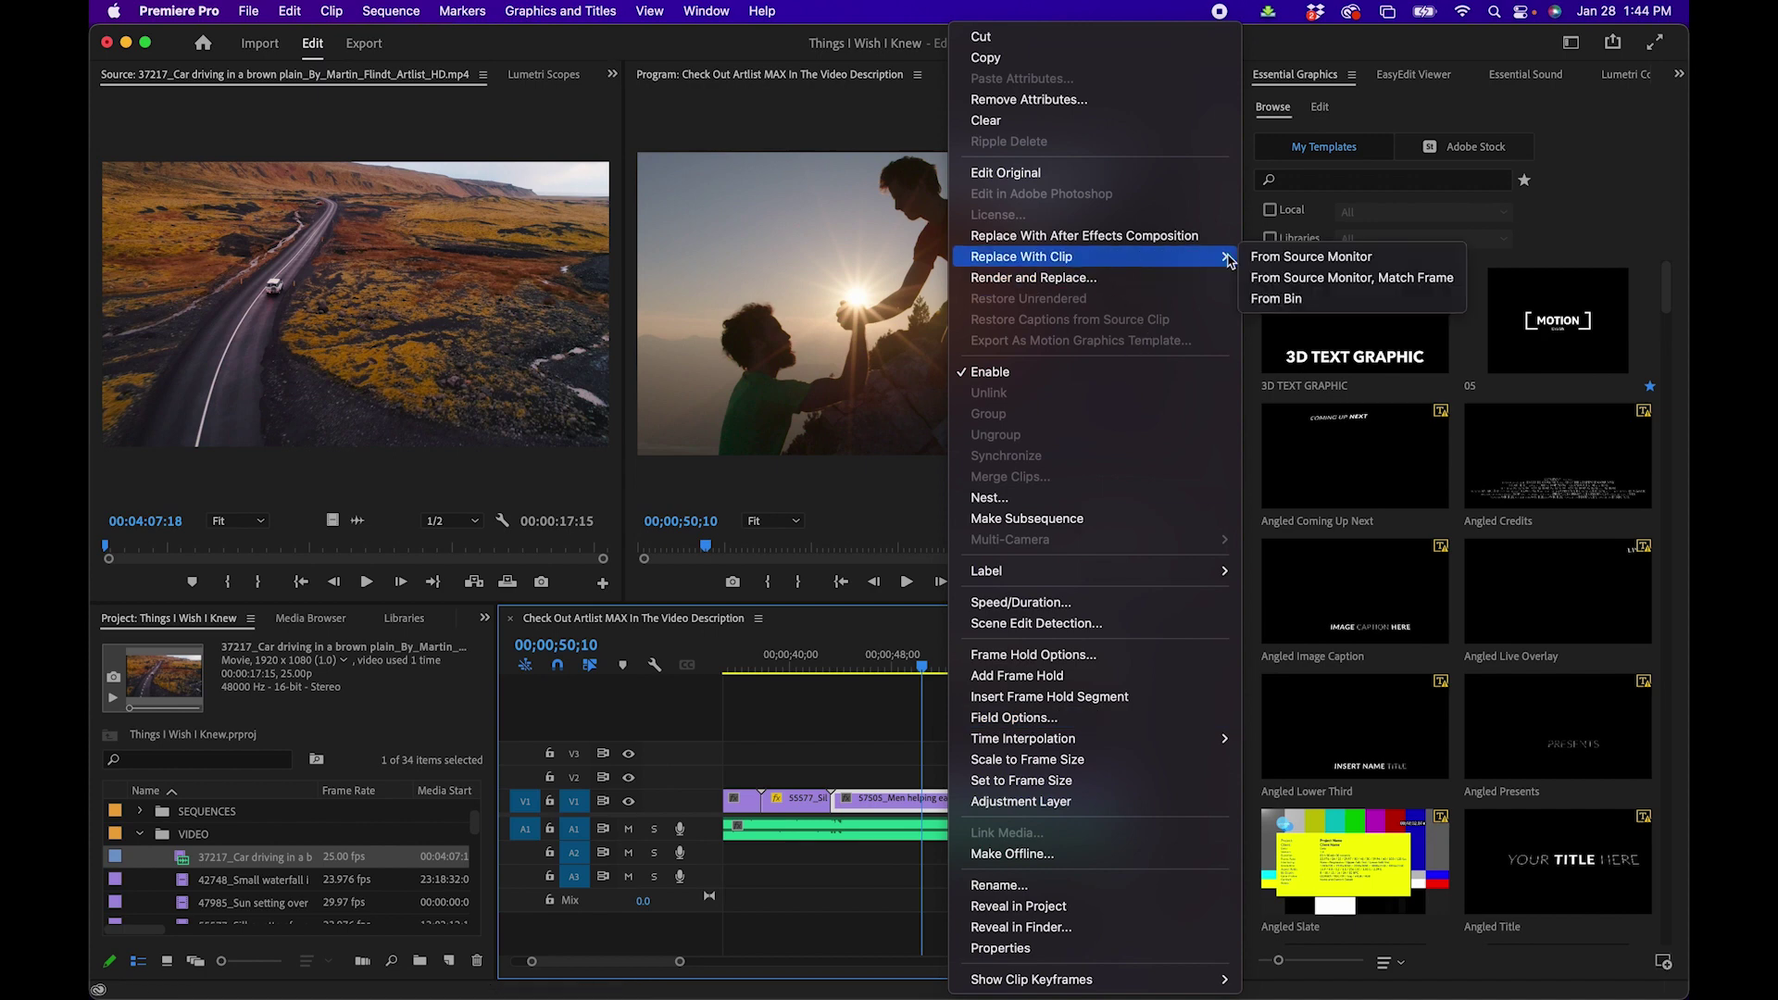
{"action": "mouse_move", "coordinate": [1020, 257]}
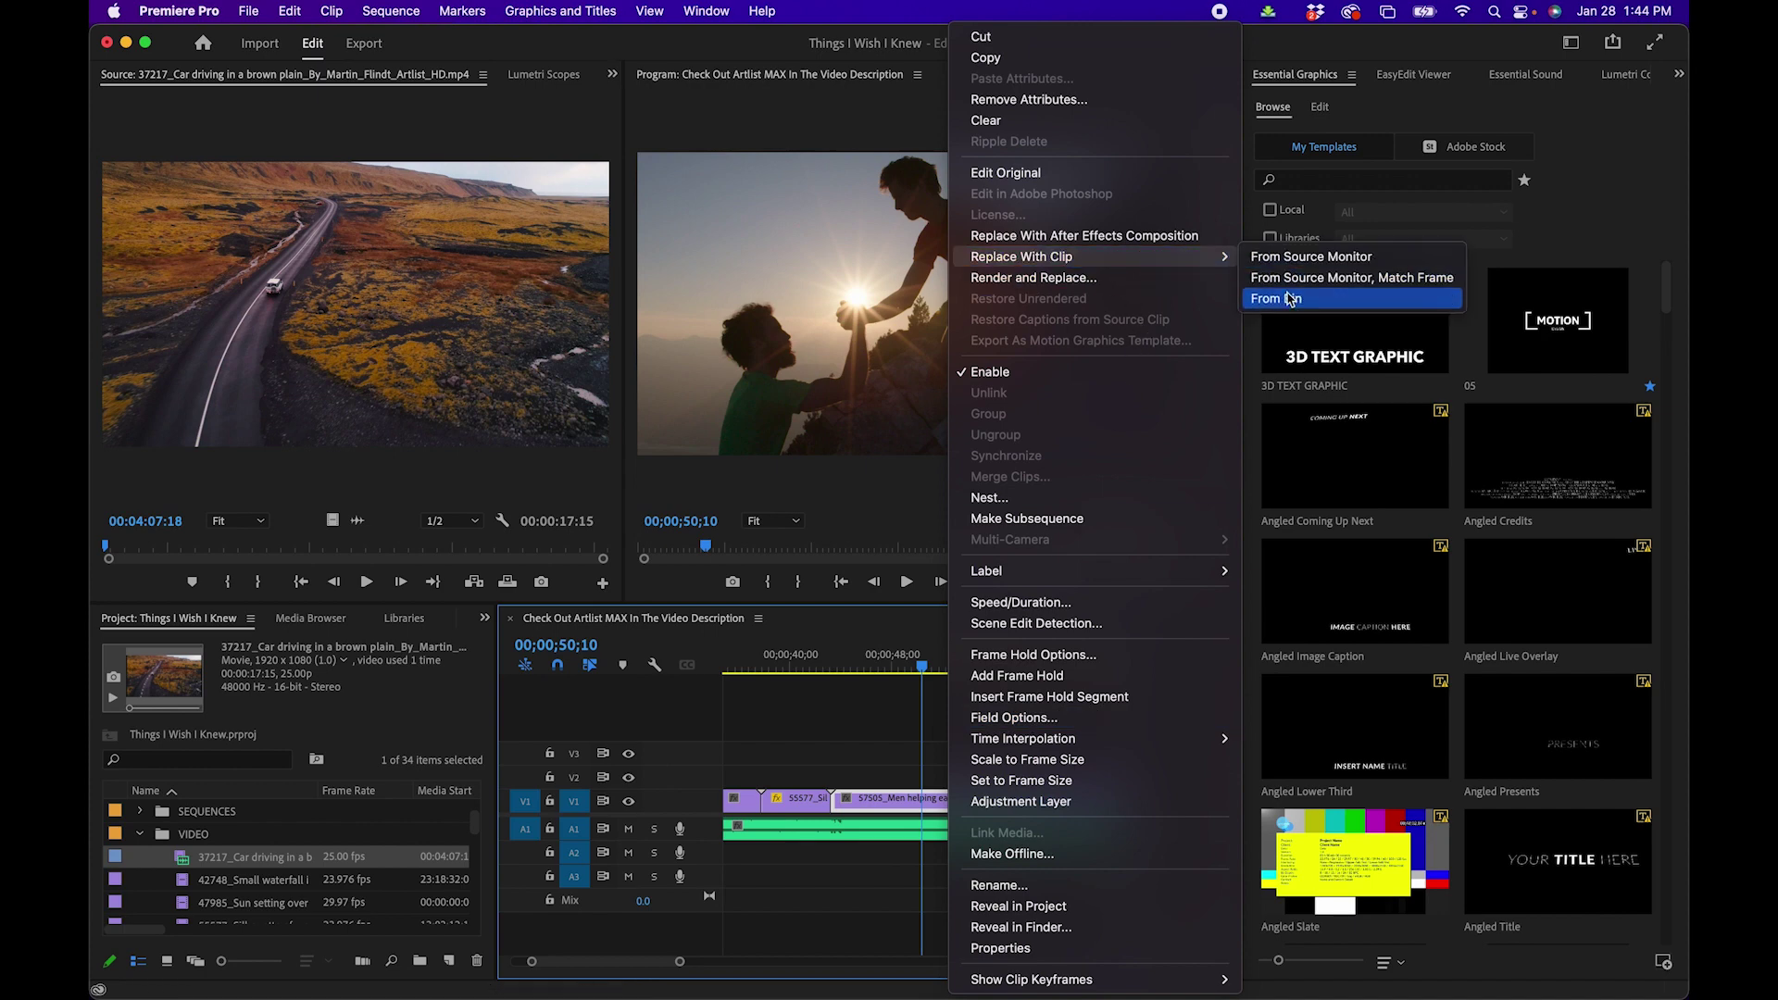
{"action": "left_click", "coordinate": [1291, 299]}
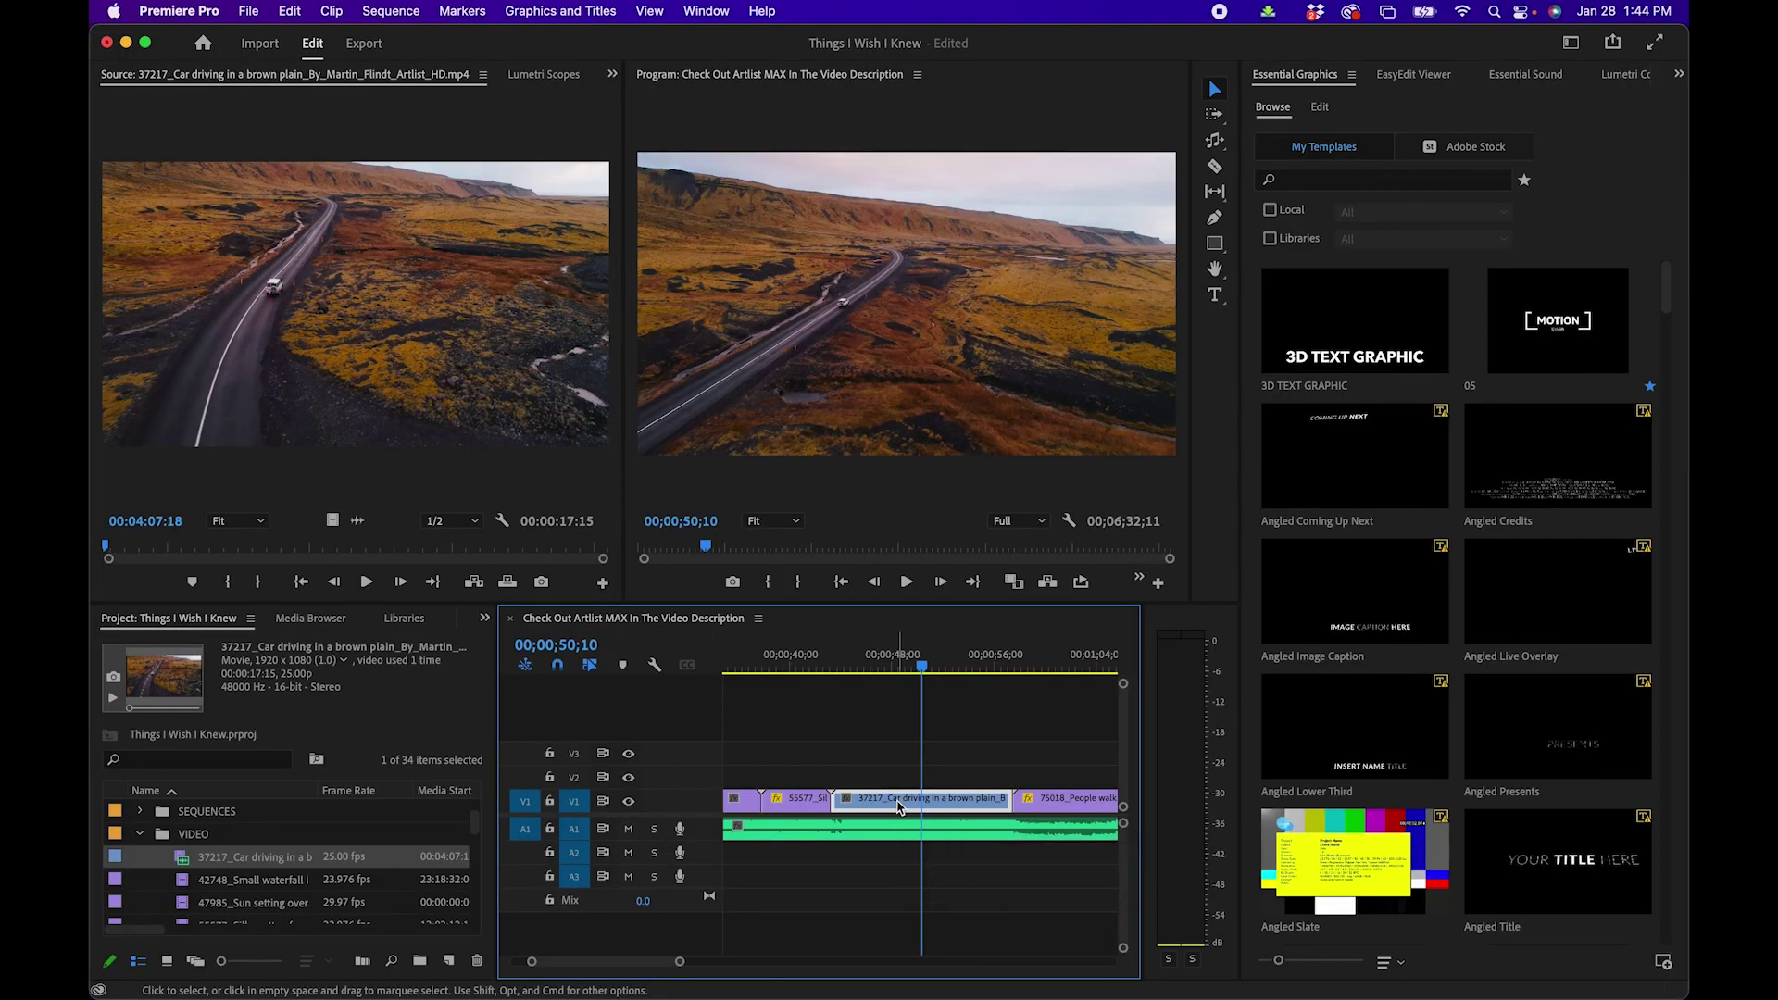
{"action": "right_click", "coordinate": [899, 808]}
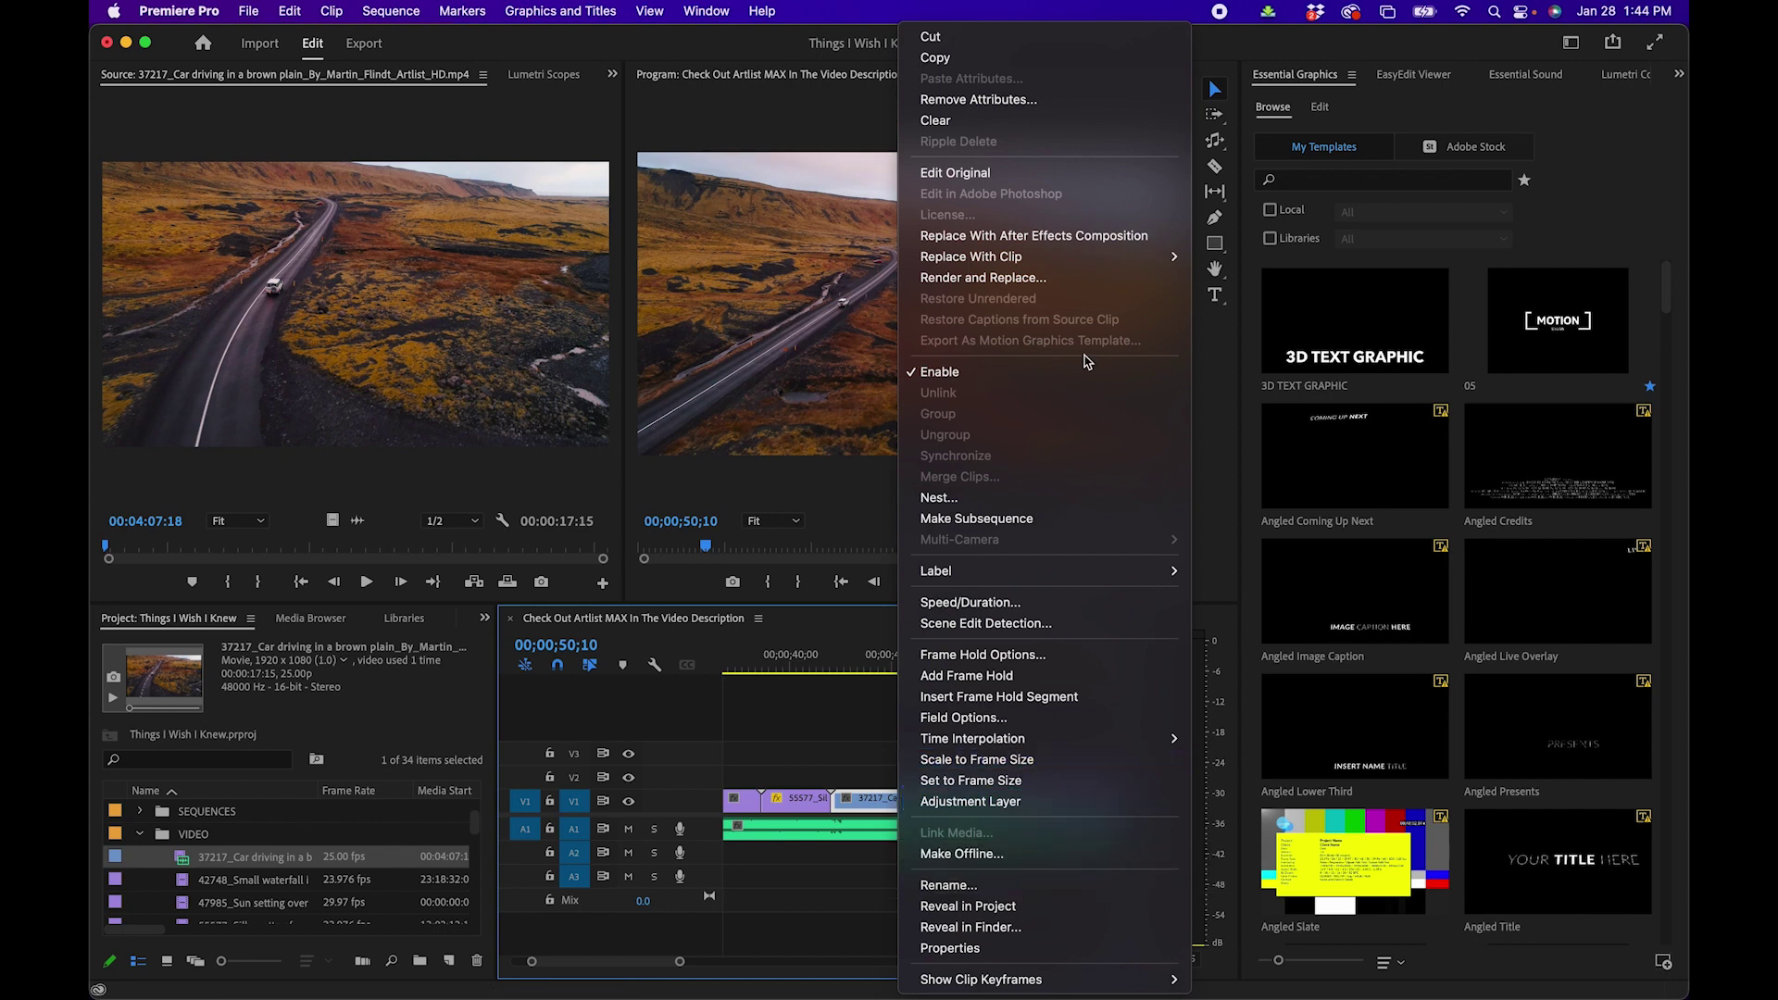
{"action": "left_click", "coordinate": [900, 780]}
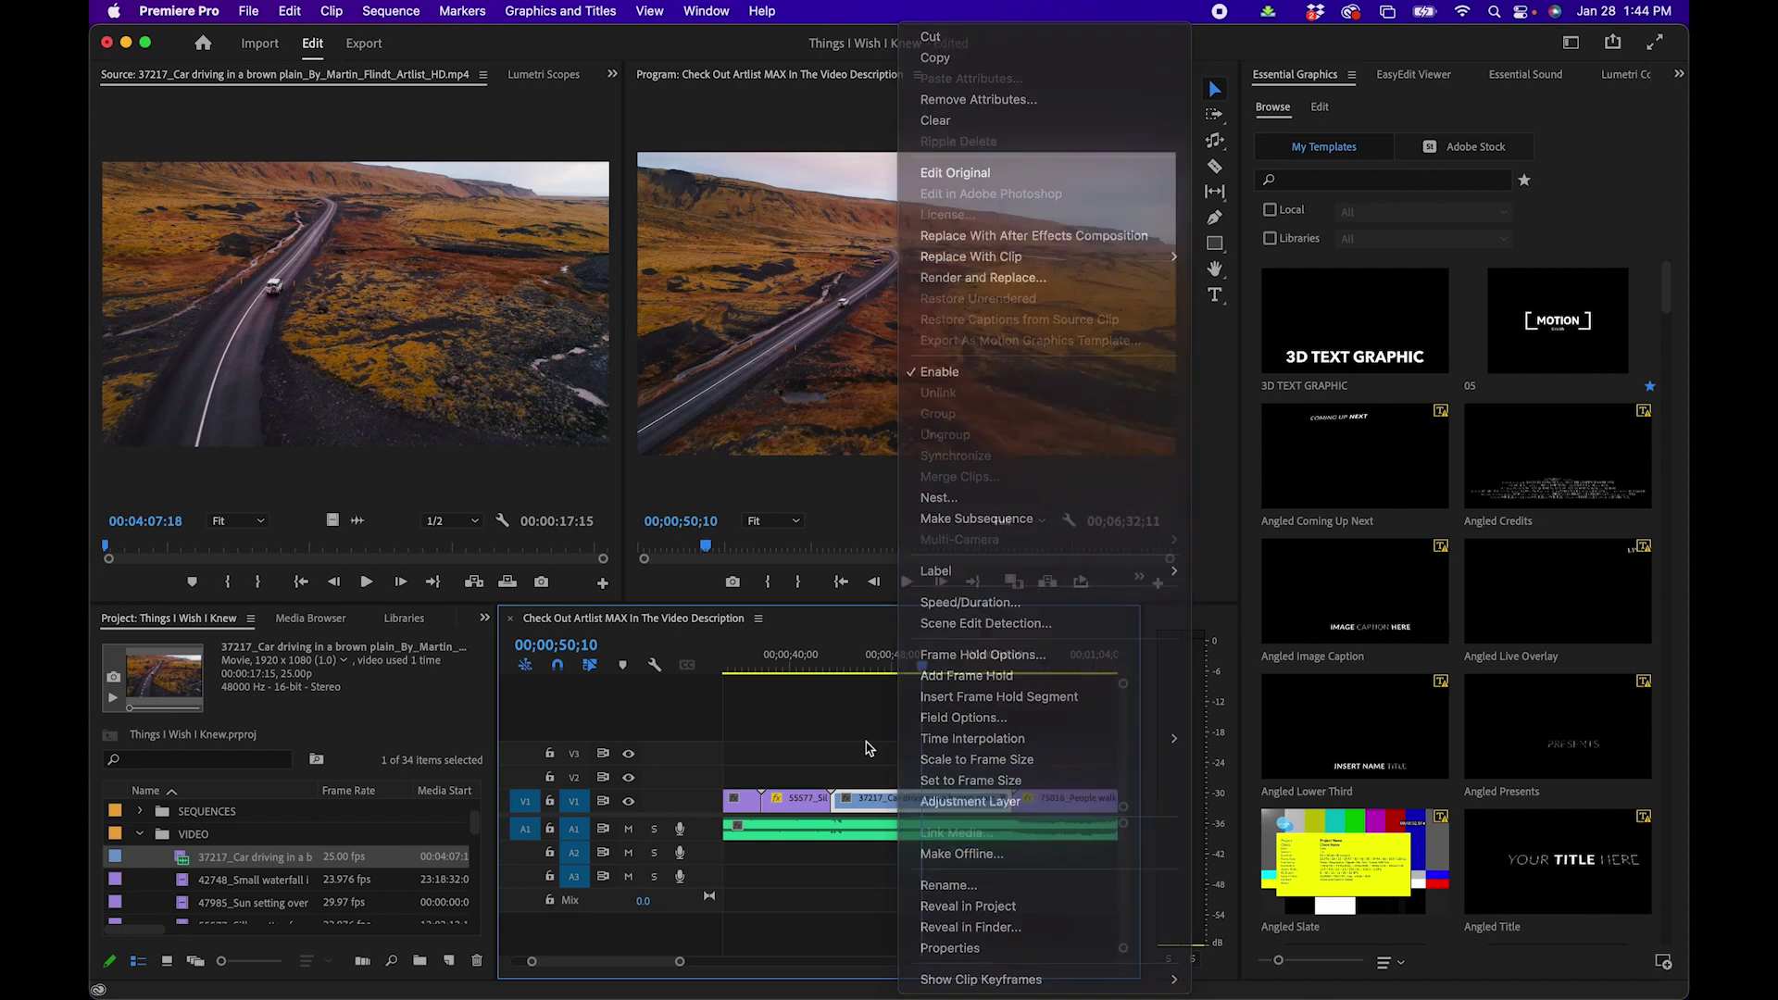
{"action": "left_click", "coordinate": [209, 11]}
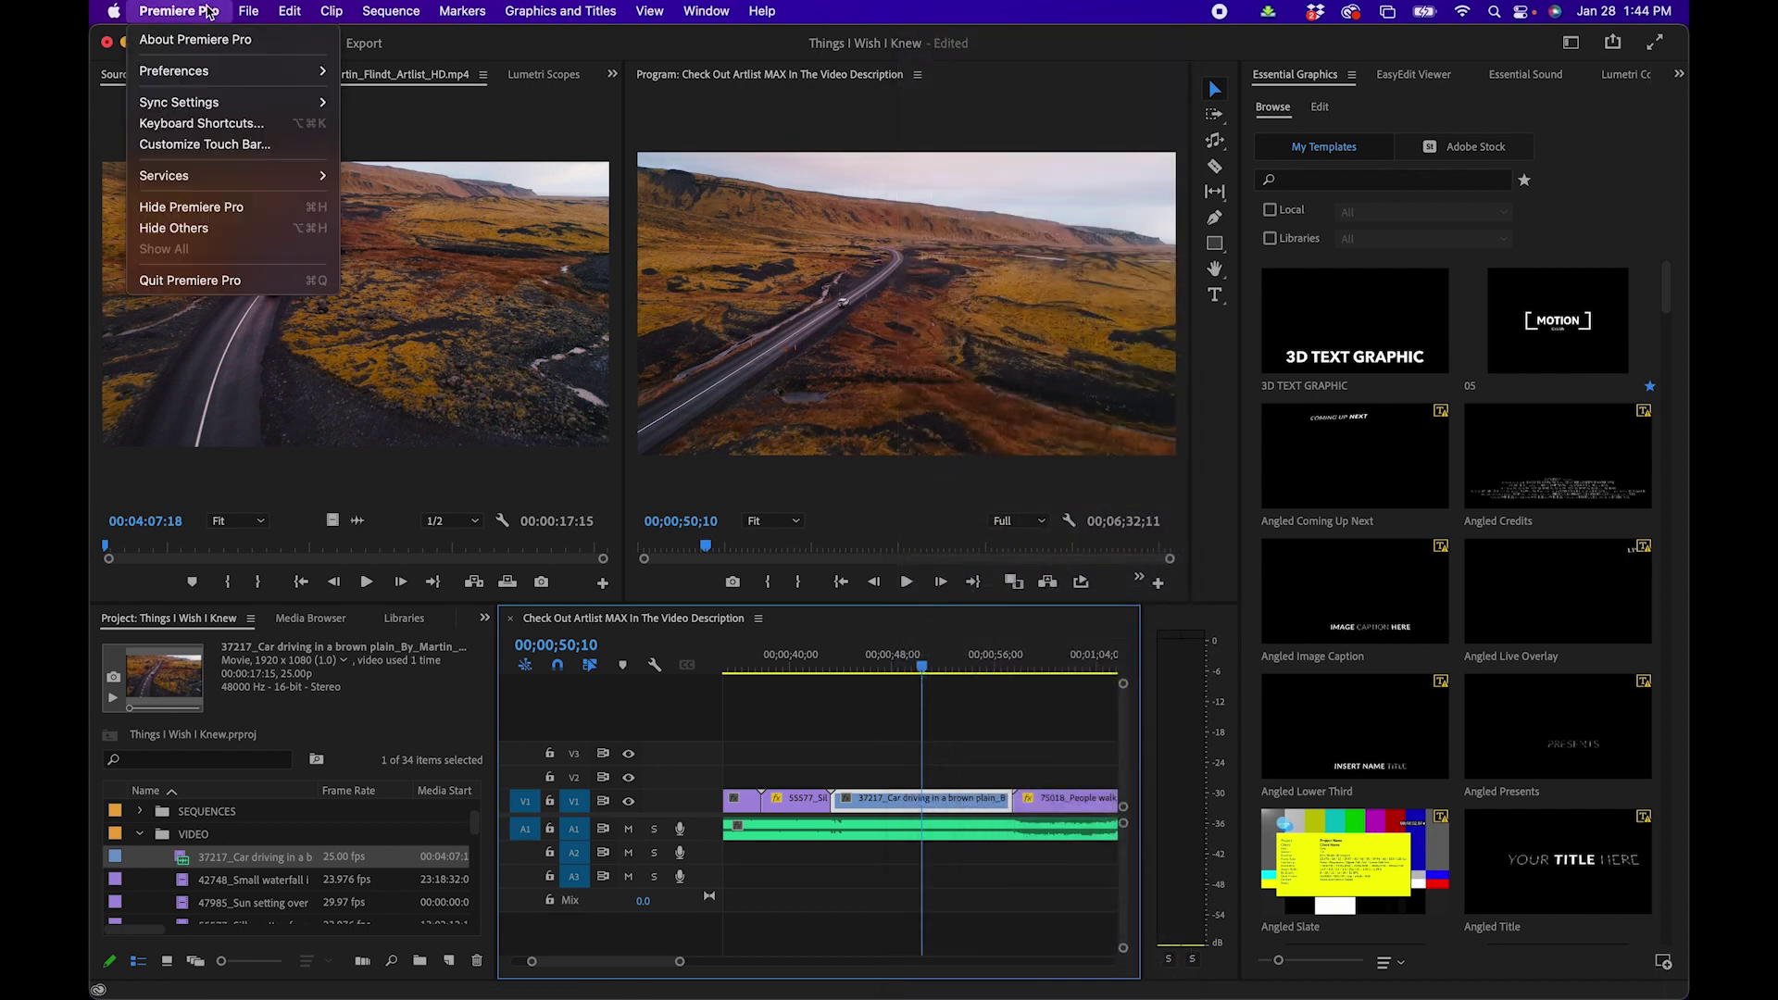
{"action": "left_click", "coordinate": [202, 122]}
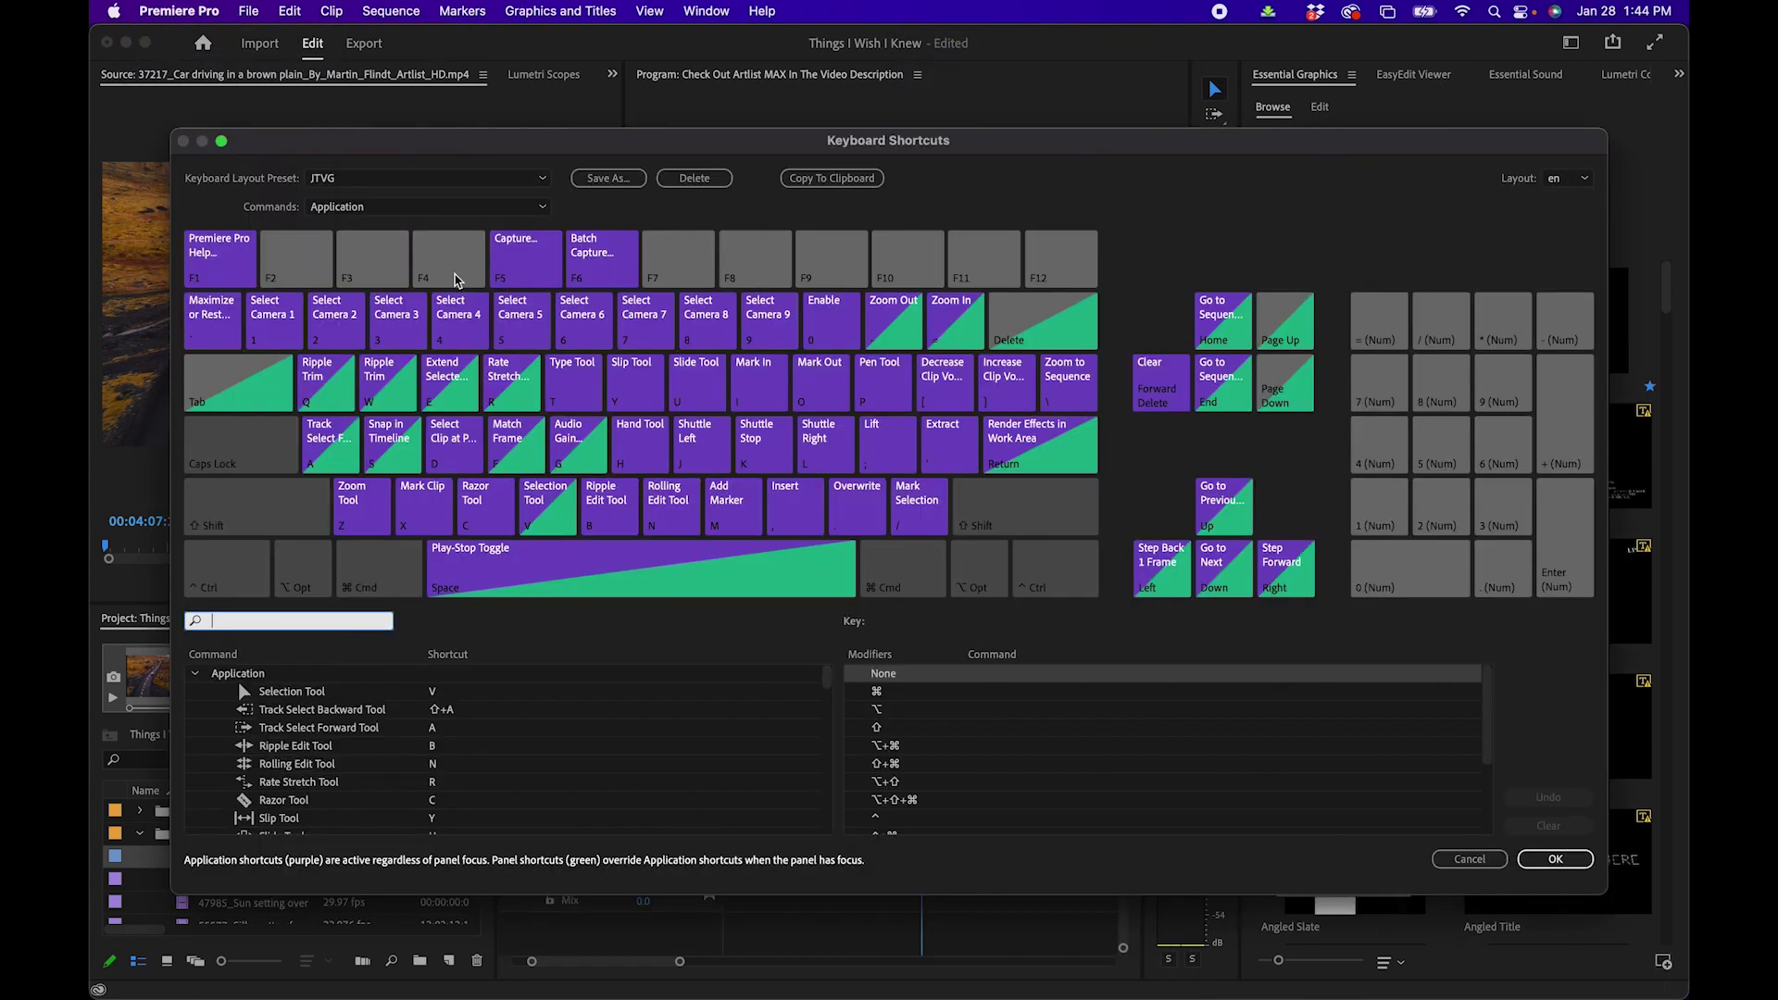
{"action": "type", "text": "replace"}
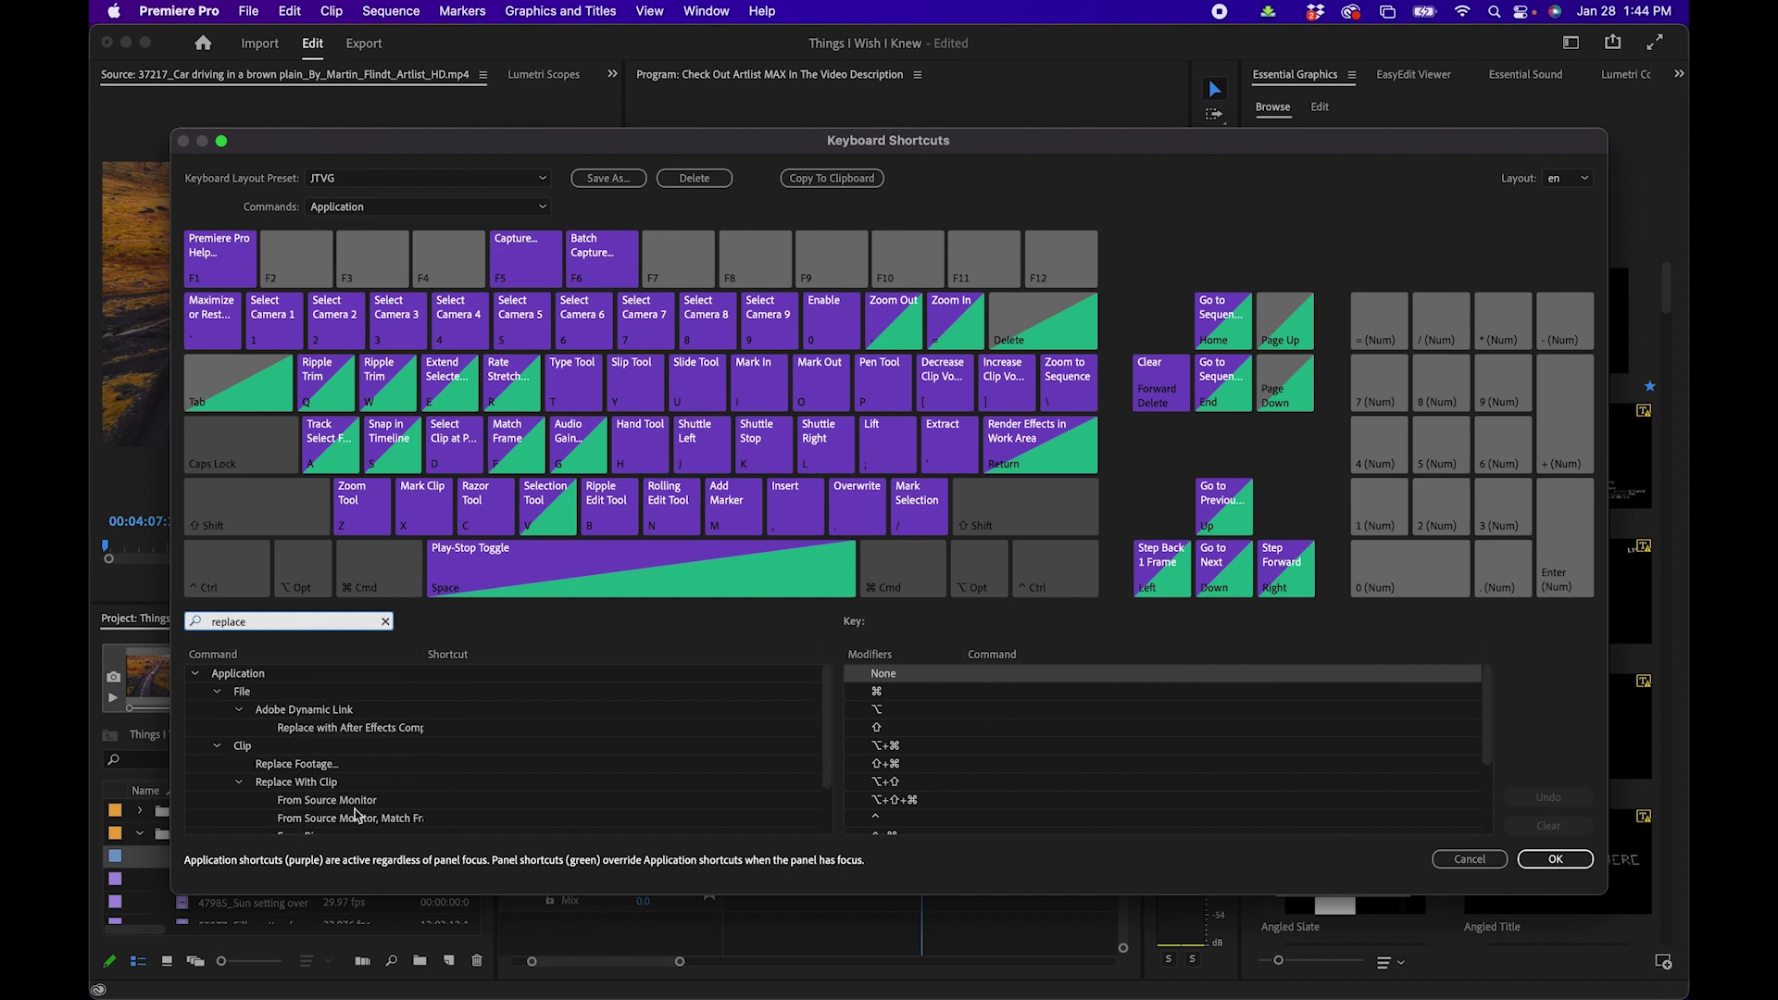
{"action": "left_click", "coordinate": [312, 802]}
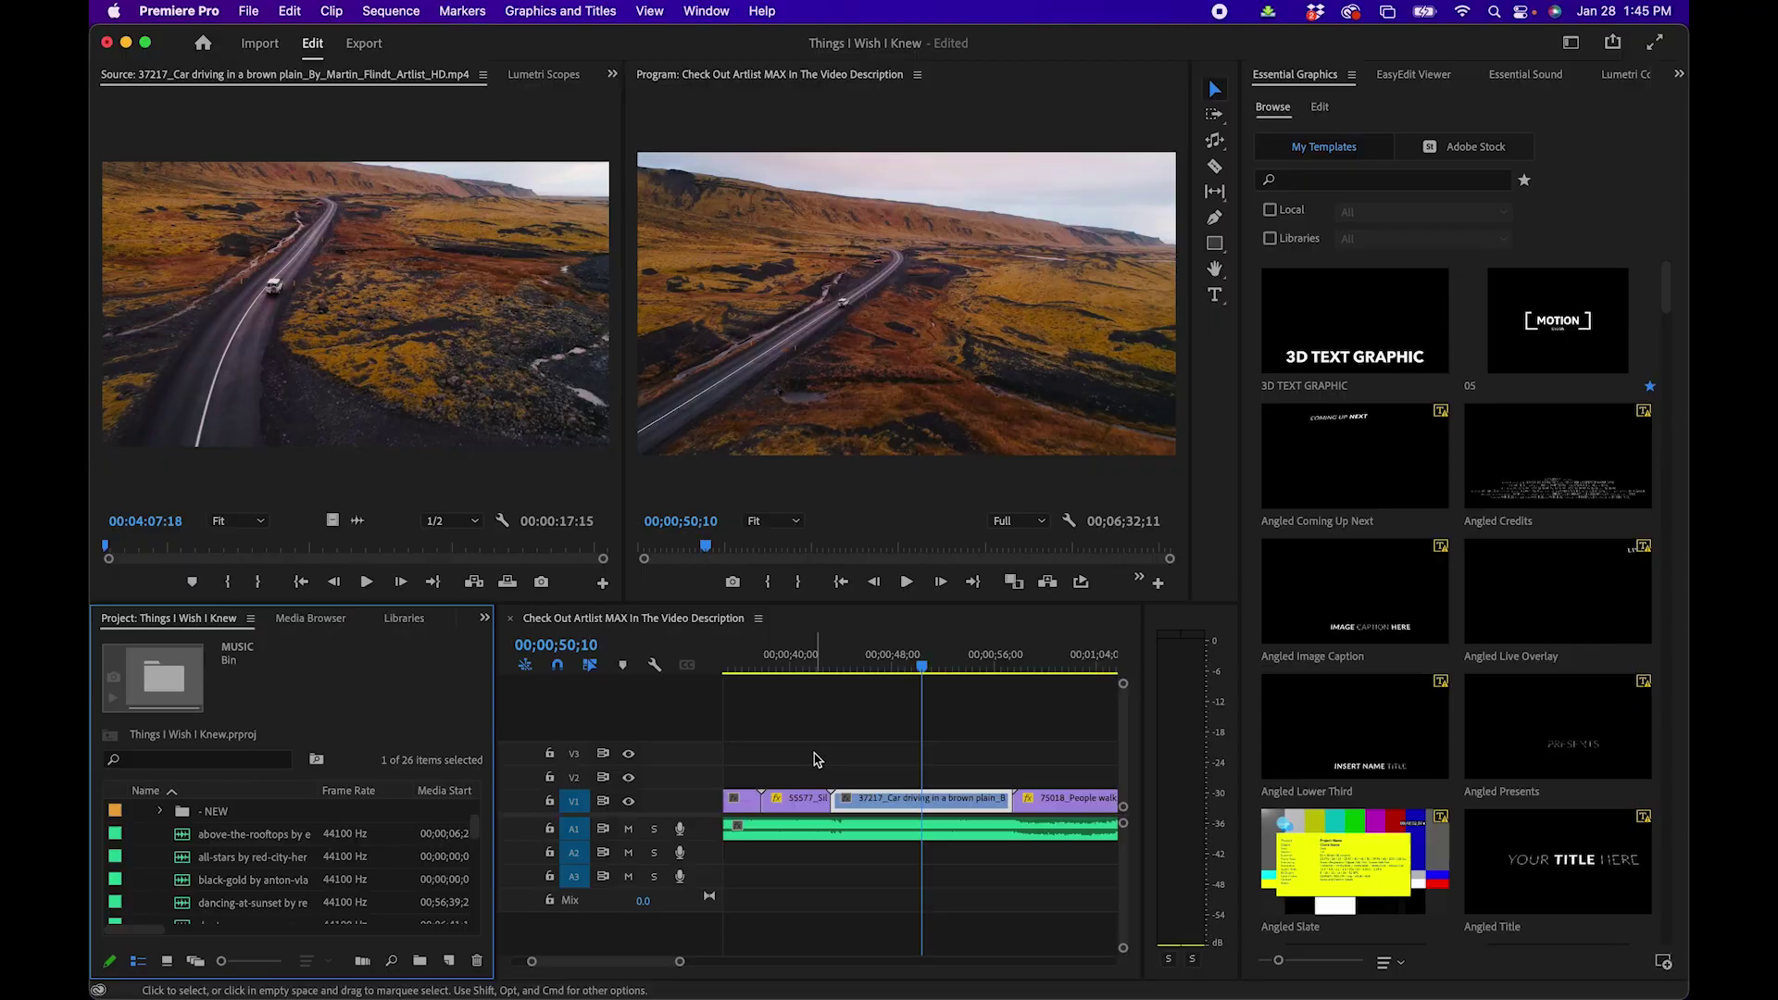
{"action": "scroll", "coordinate": [202, 859], "scroll_direction": "up", "scroll_amount": 3}
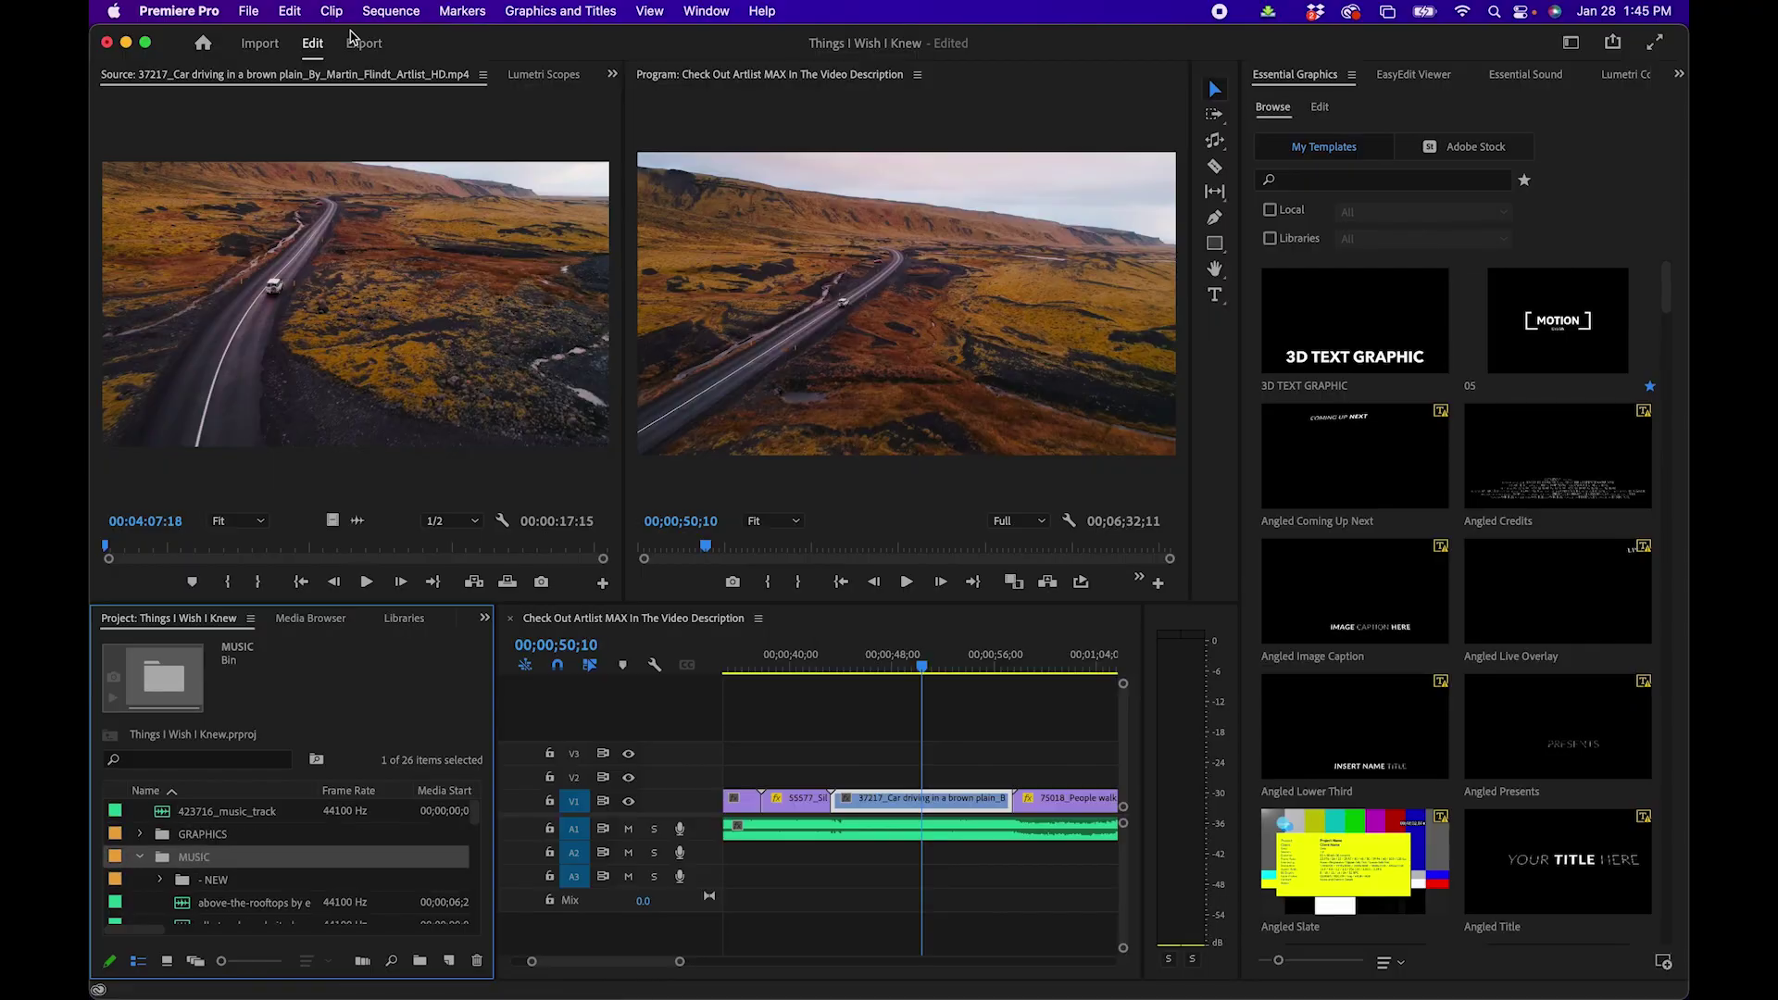
Run Edit > Remove Unused so only the four bins remain, with MUSIC selected
{"action": "left_click", "coordinate": [287, 11]}
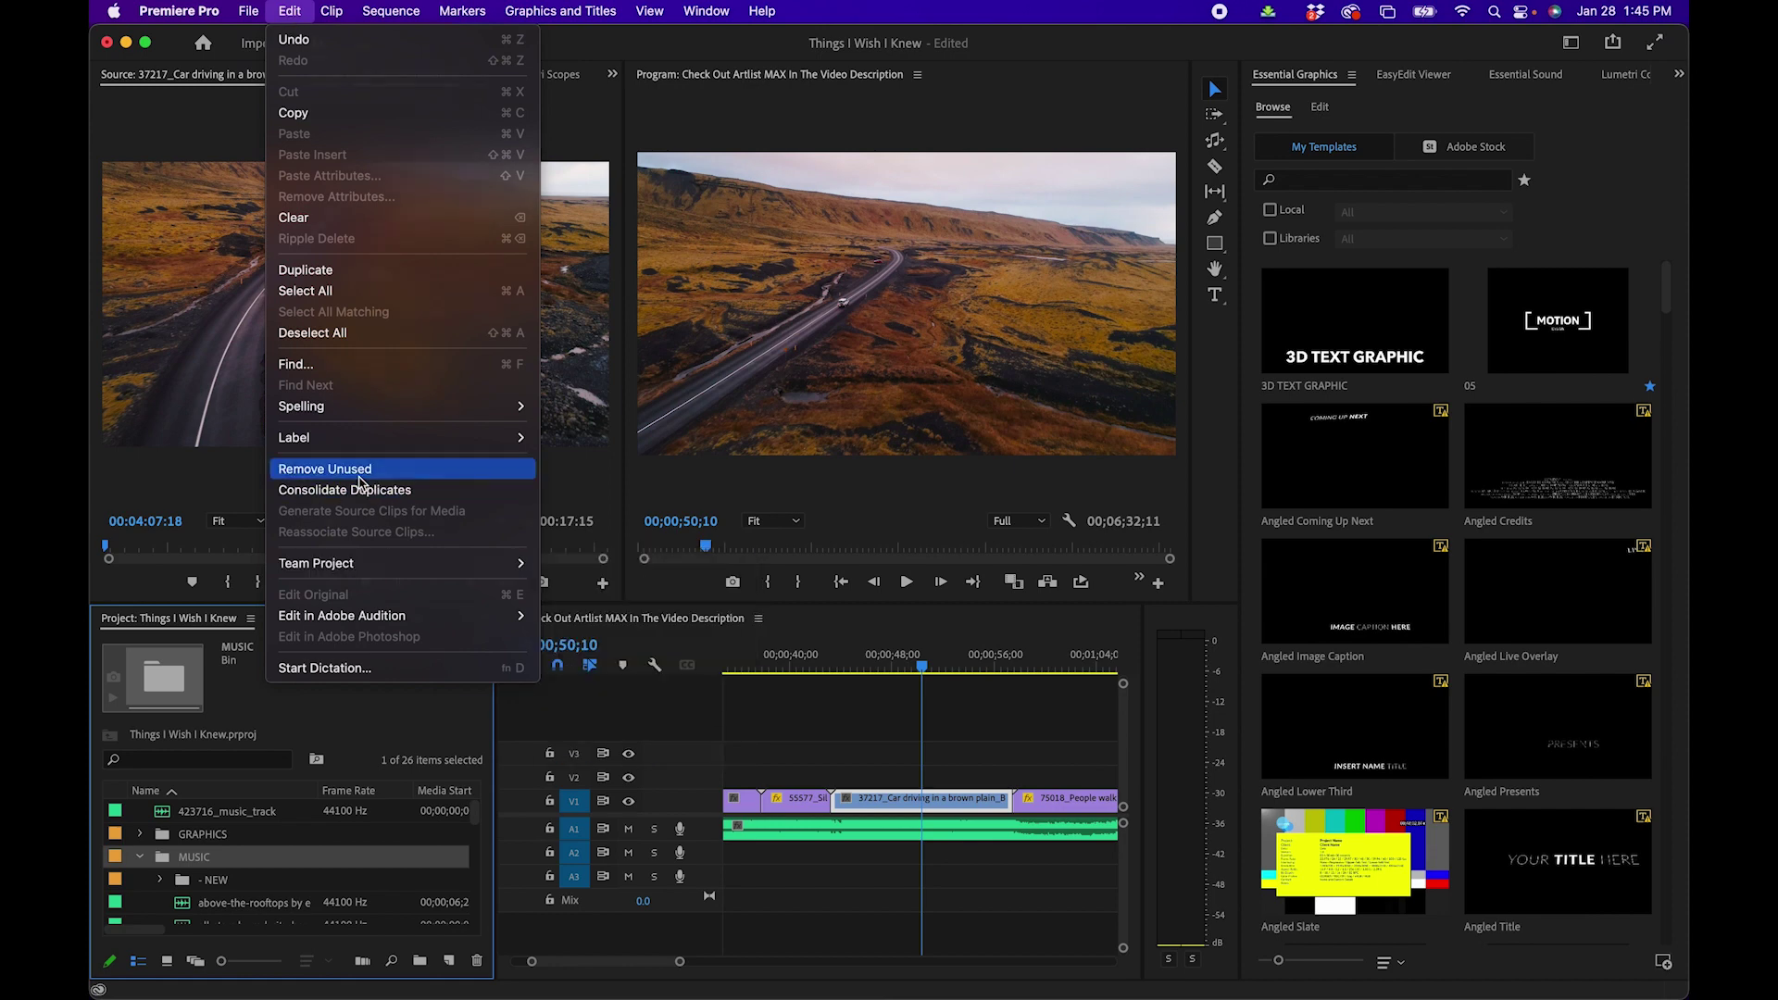
{"action": "left_click", "coordinate": [359, 473]}
{"action": "left_click", "coordinate": [184, 838]}
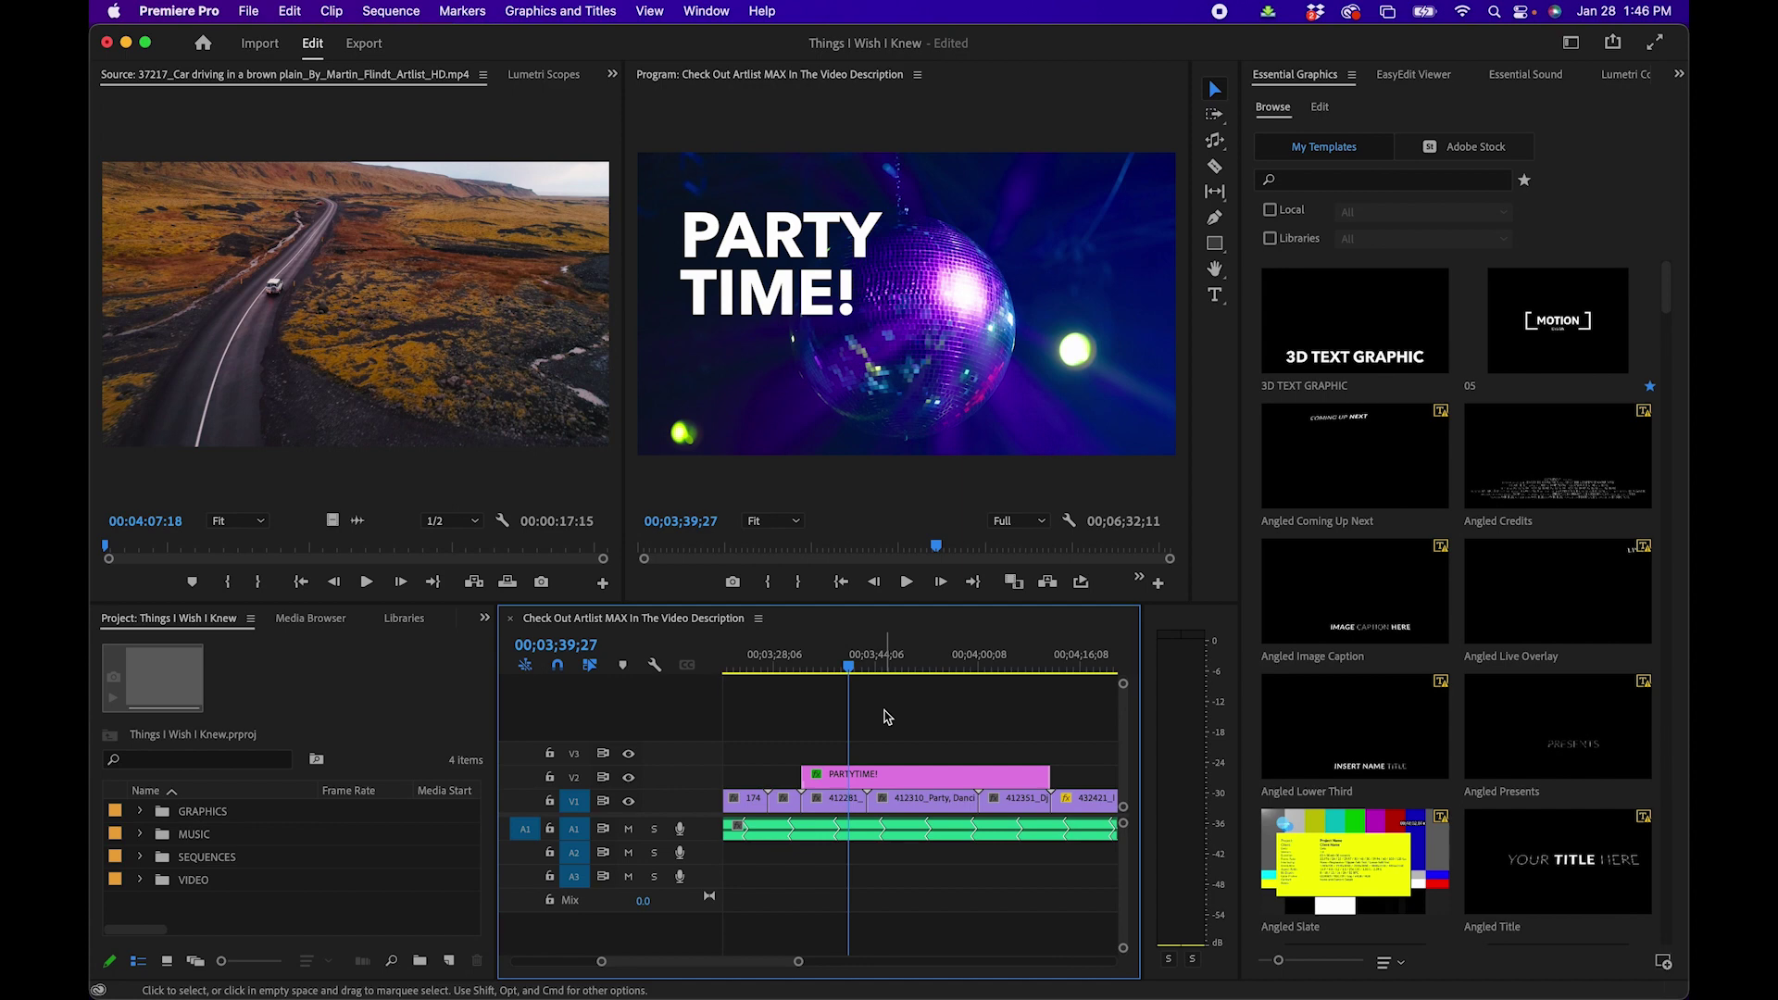
{"action": "left_click", "coordinate": [485, 618]}
Search Effects for 'track' and apply Track Matte Key to the V1 disco ball clip
{"action": "left_click", "coordinate": [514, 726]}
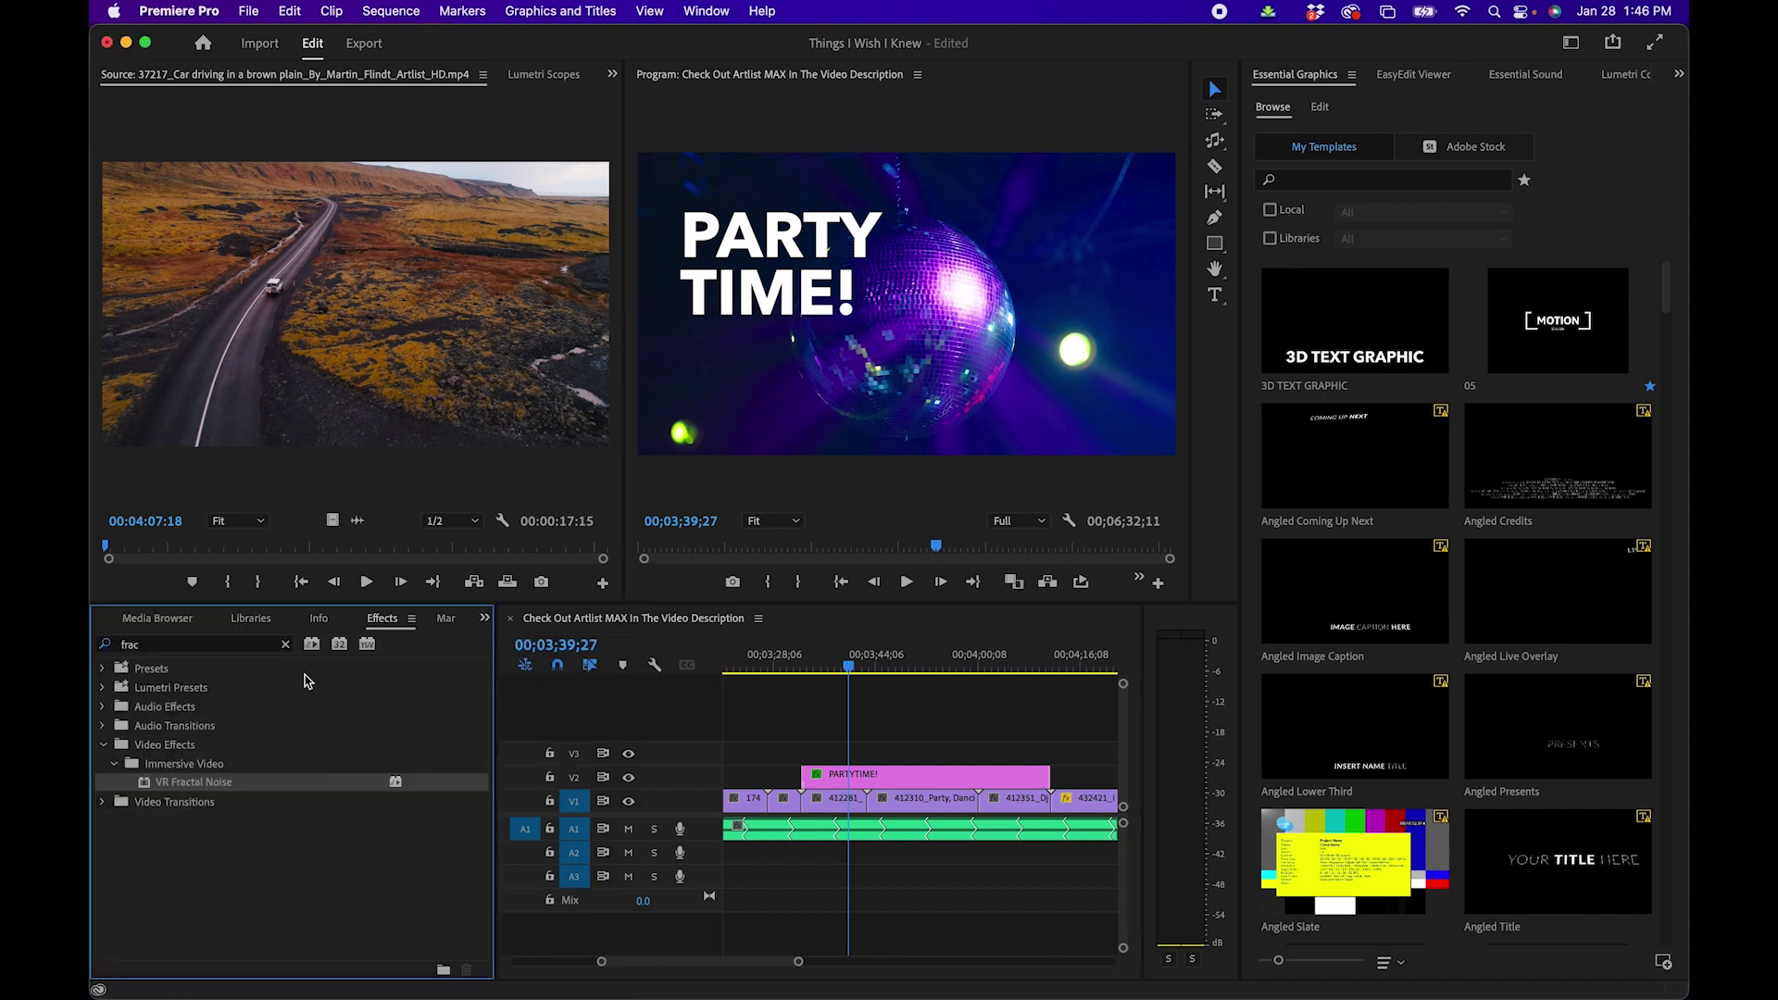
{"action": "double_click", "coordinate": [204, 645]}
{"action": "type", "text": "track"}
{"action": "left_click_drag", "start_coordinate": [192, 782], "coordinate": [868, 835]}
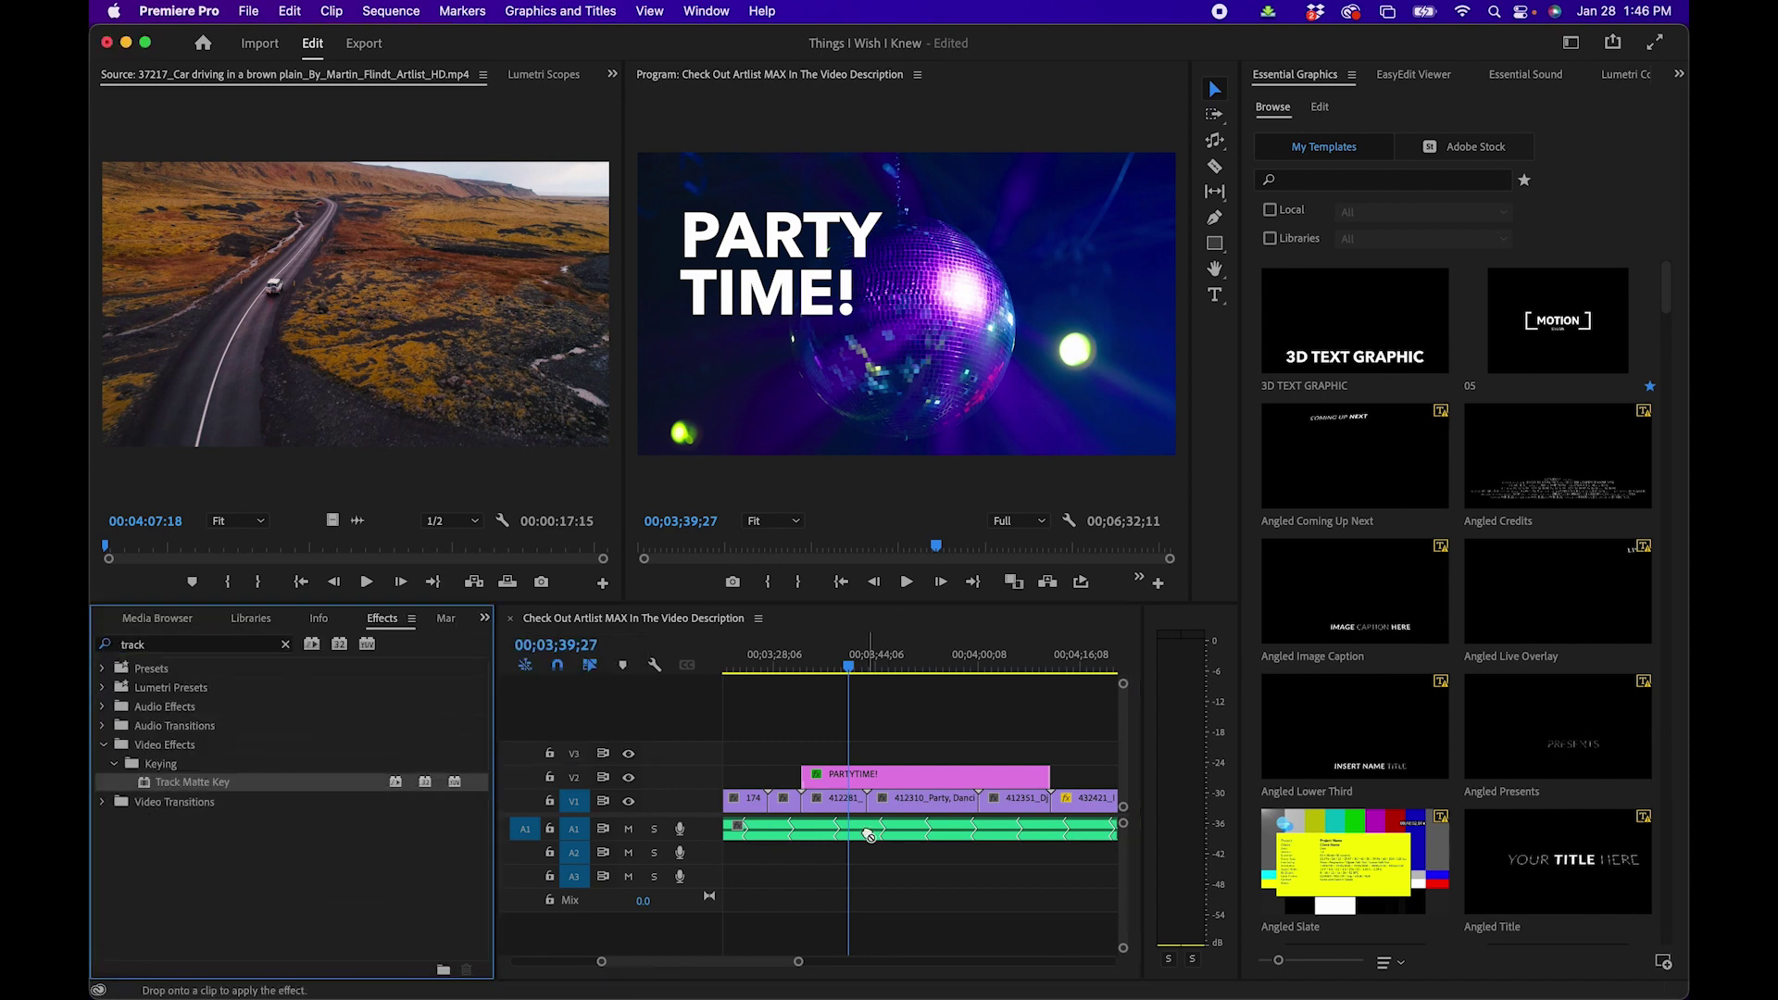
Set the Track Matte Key's Matte to Video 2 and scrub through the PARTY TIME! title
{"action": "left_click_drag", "start_coordinate": [835, 802], "coordinate": [836, 802]}
{"action": "left_click", "coordinate": [612, 74]}
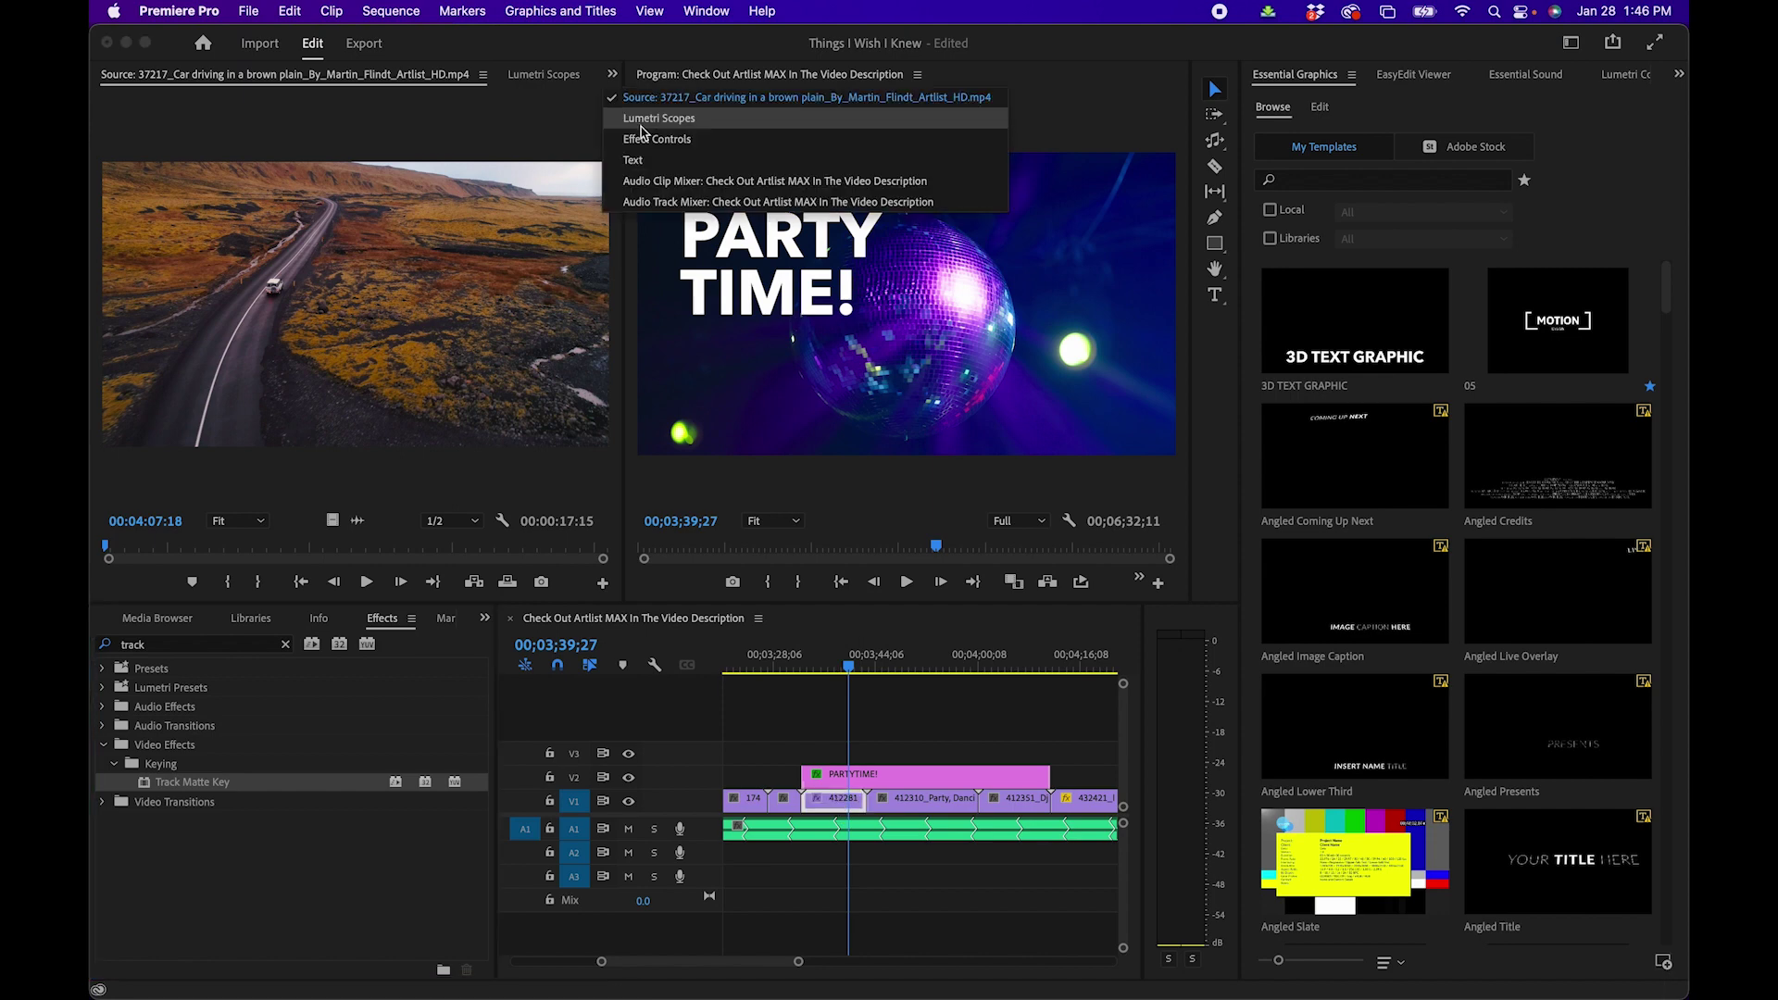
{"action": "left_click", "coordinate": [637, 139]}
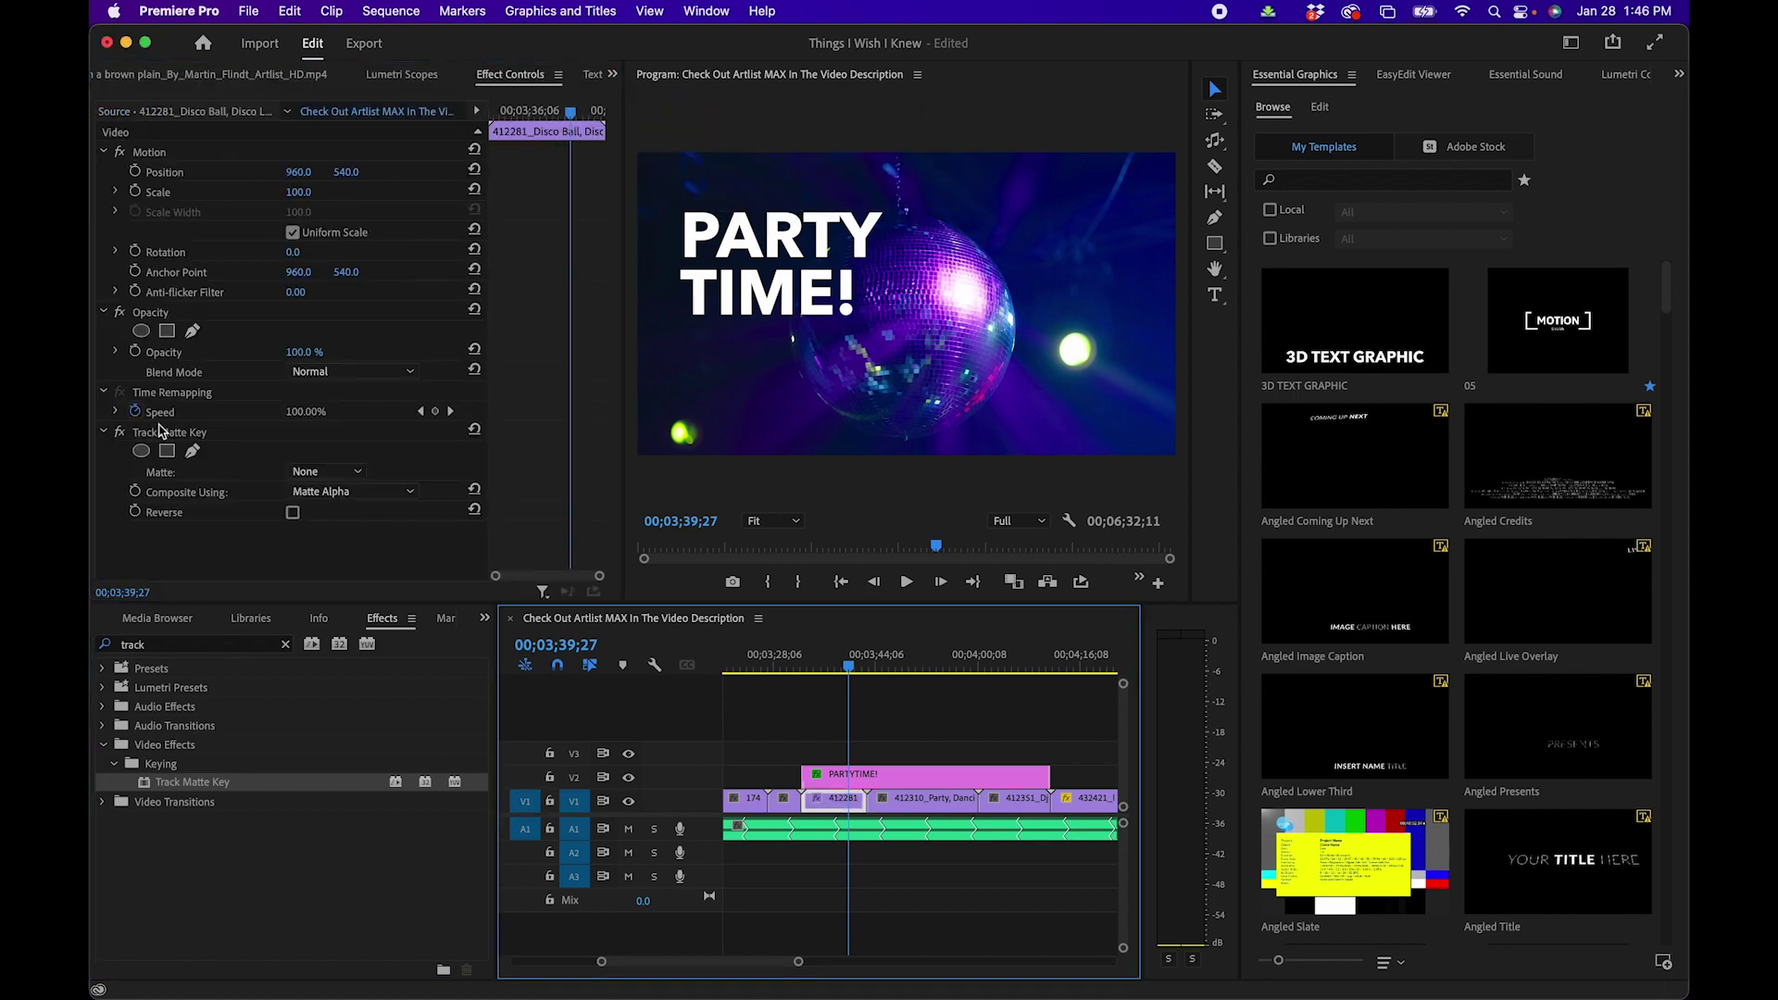
{"action": "left_click", "coordinate": [325, 471]}
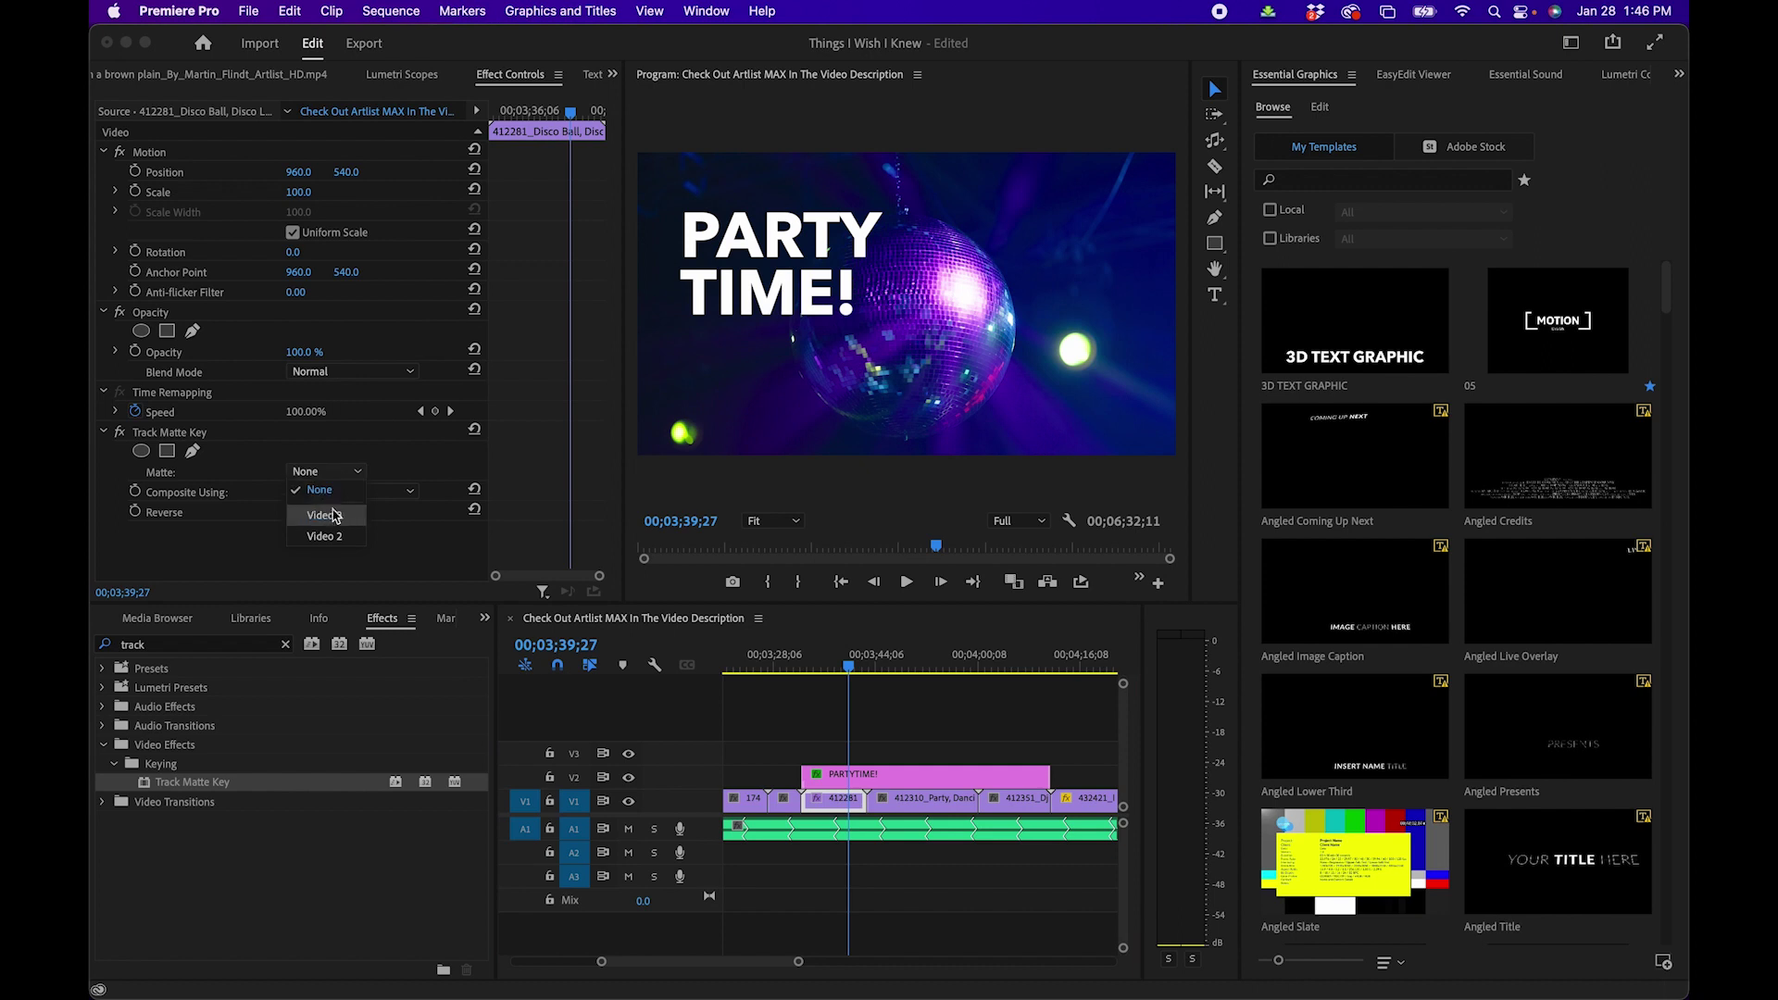
{"action": "left_click", "coordinate": [331, 534]}
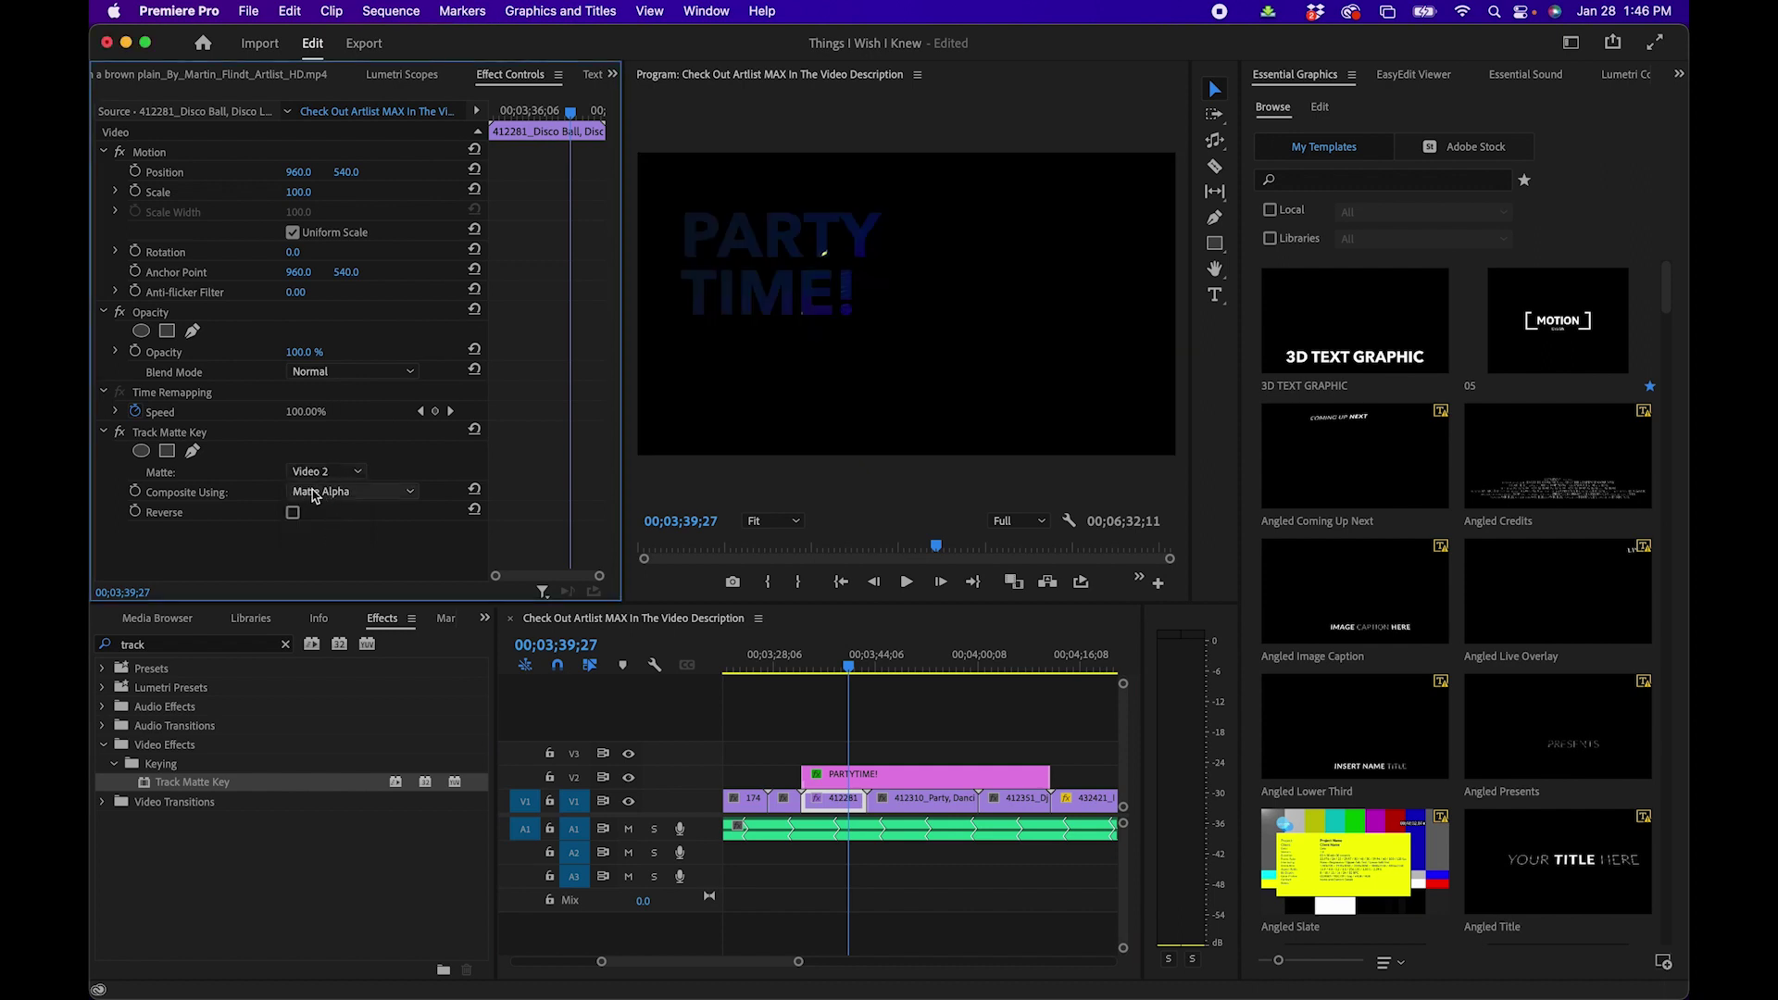
{"action": "left_click", "coordinate": [878, 739]}
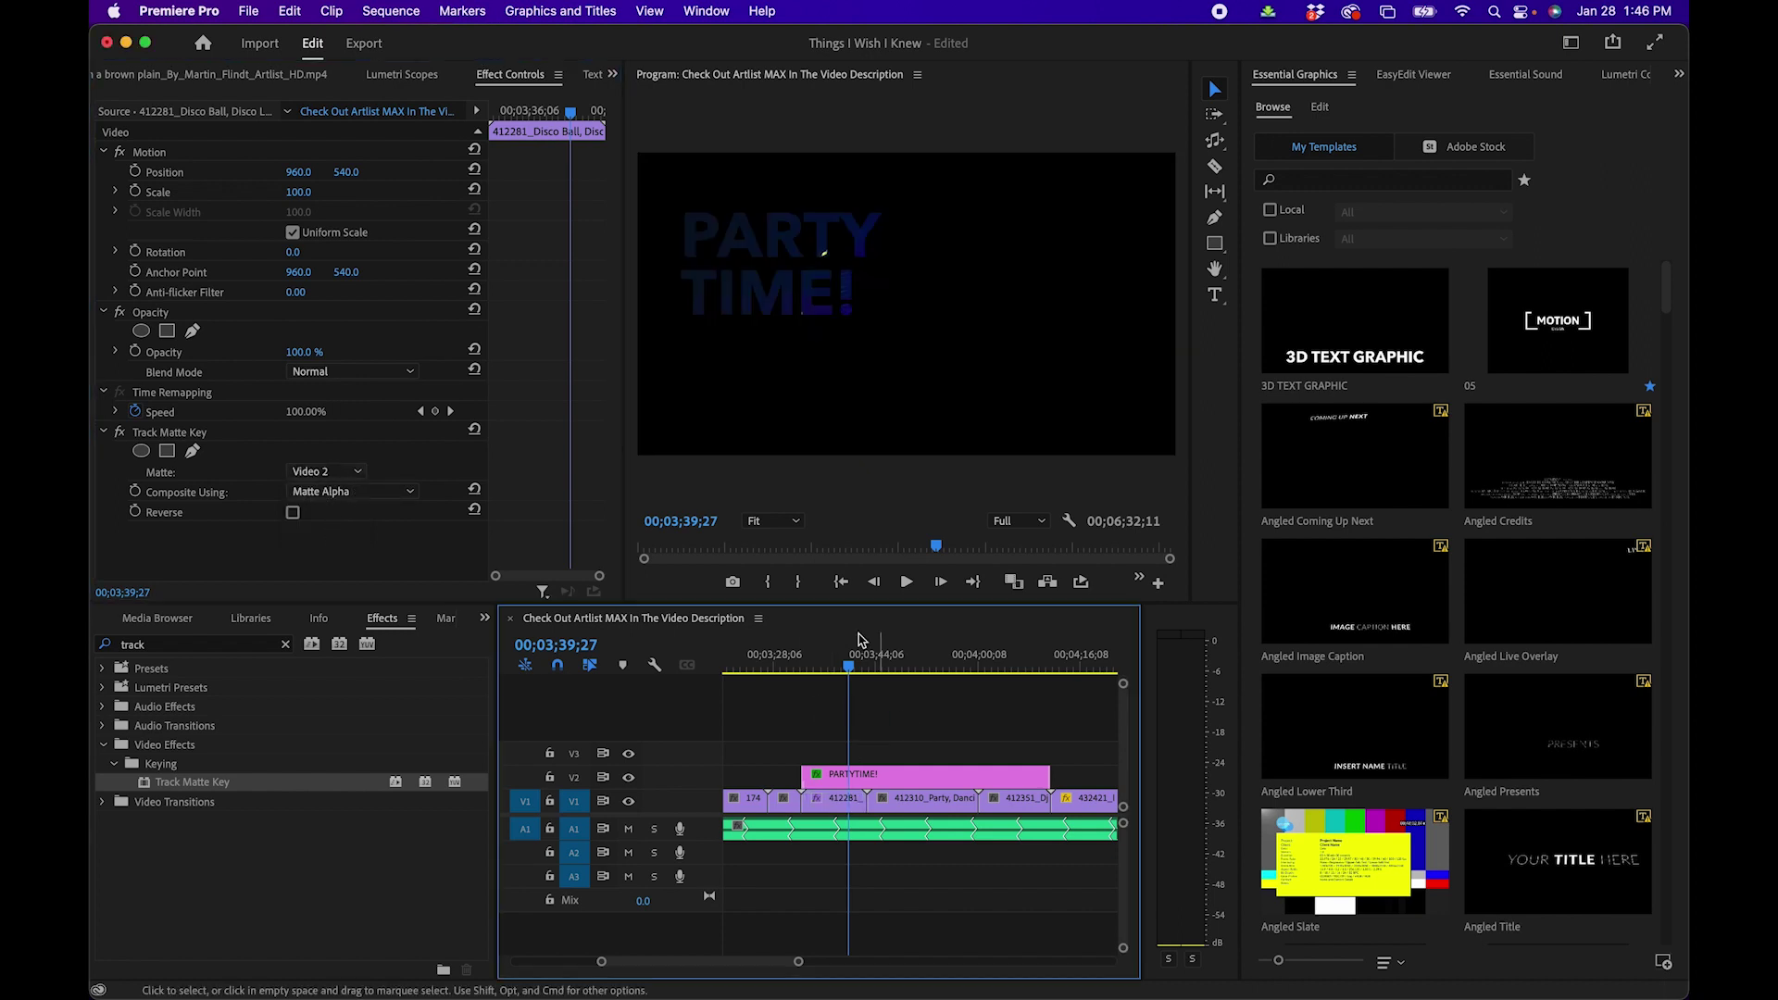
{"action": "left_click_drag", "start_coordinate": [849, 669], "coordinate": [825, 672]}
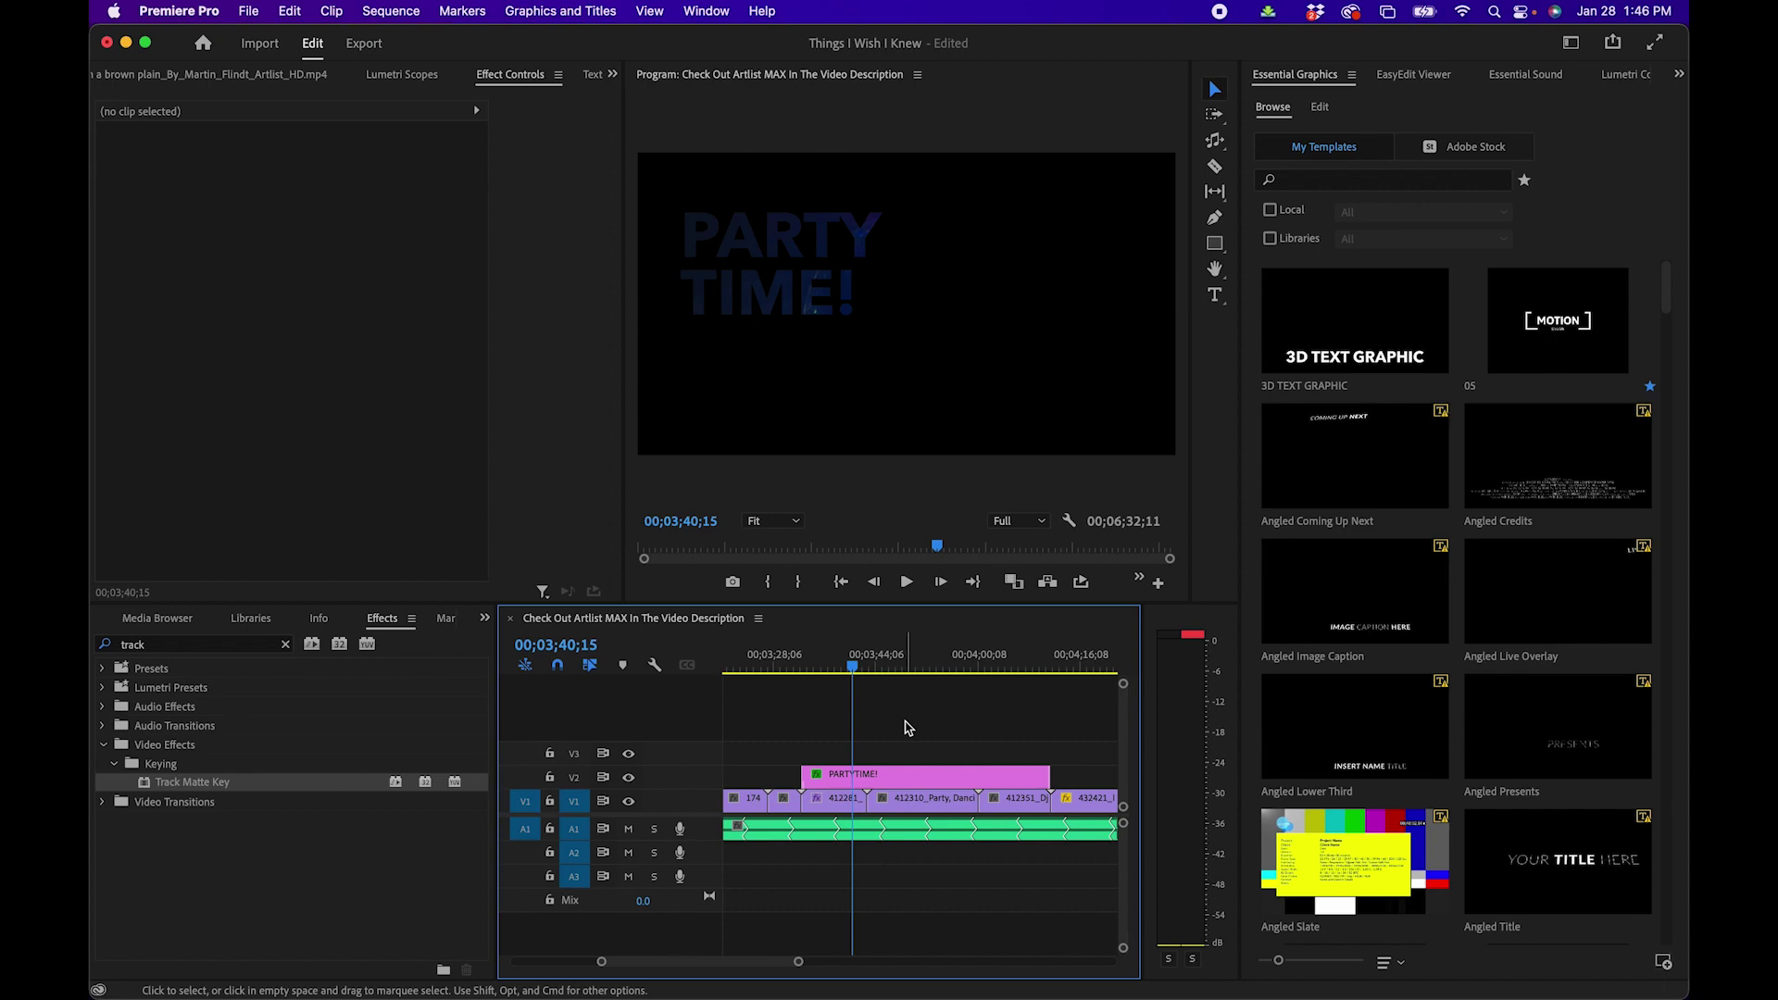
{"action": "left_click", "coordinate": [1068, 521]}
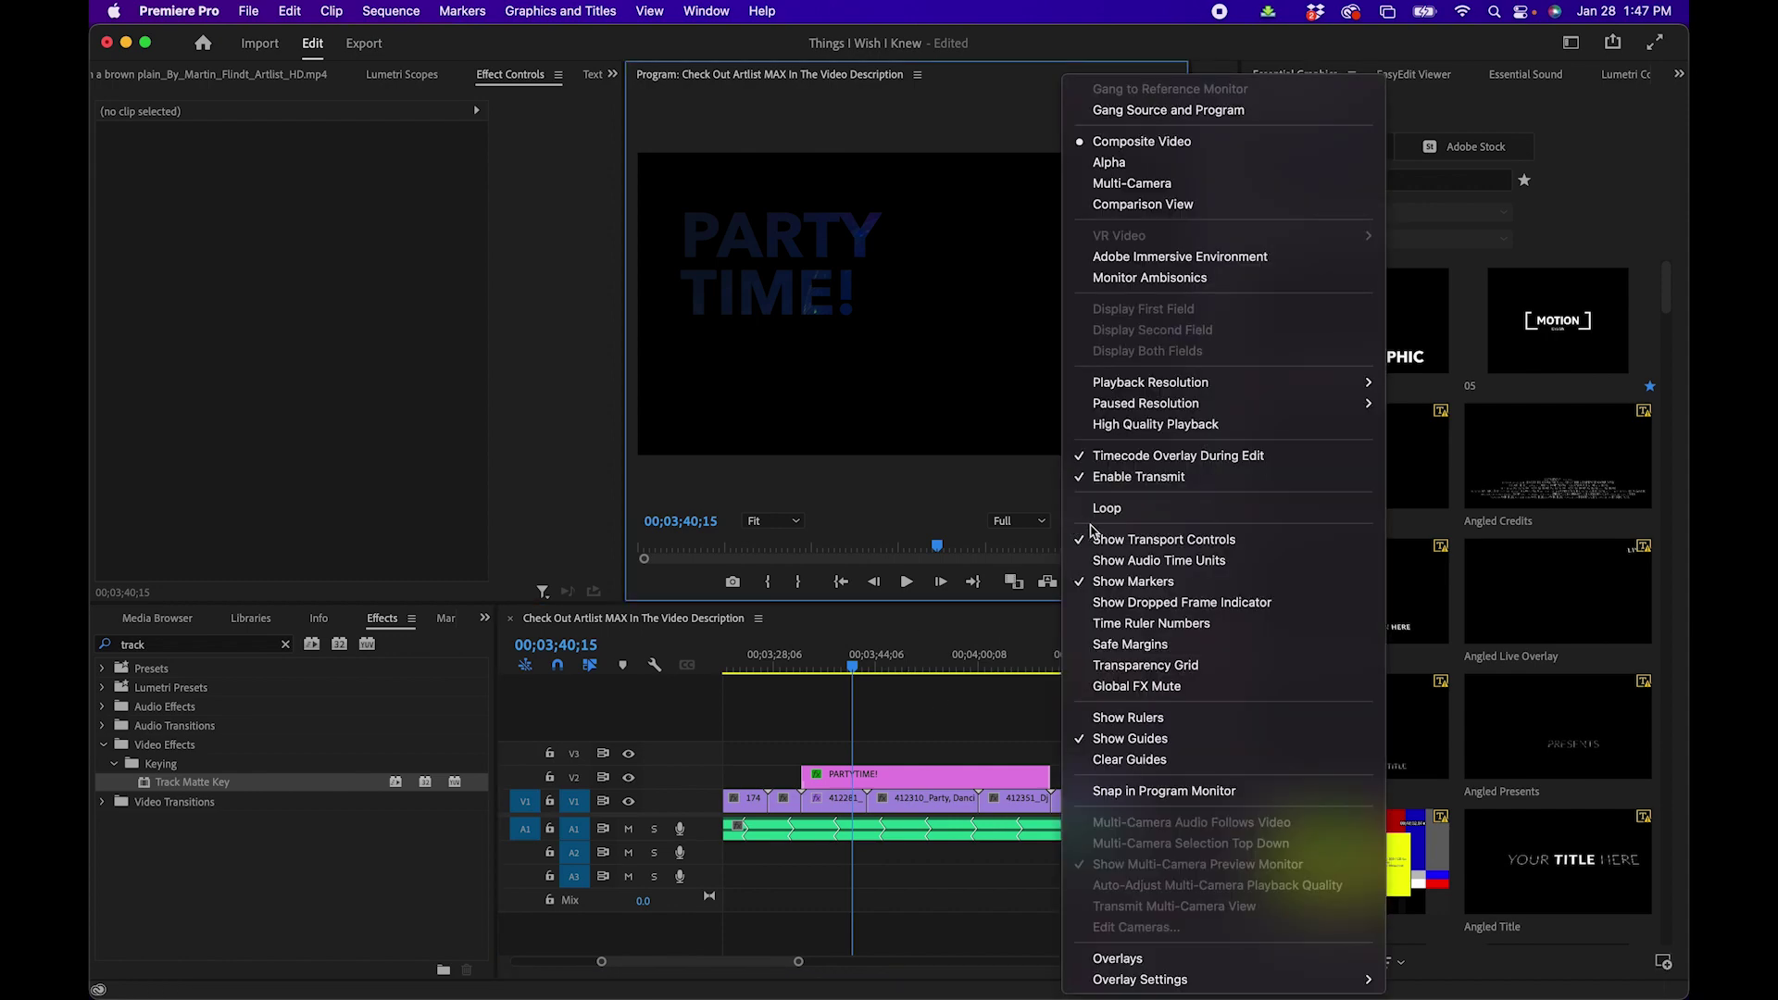
Turn on Transparency Grid in the Program monitor settings
{"action": "left_click", "coordinate": [1145, 665]}
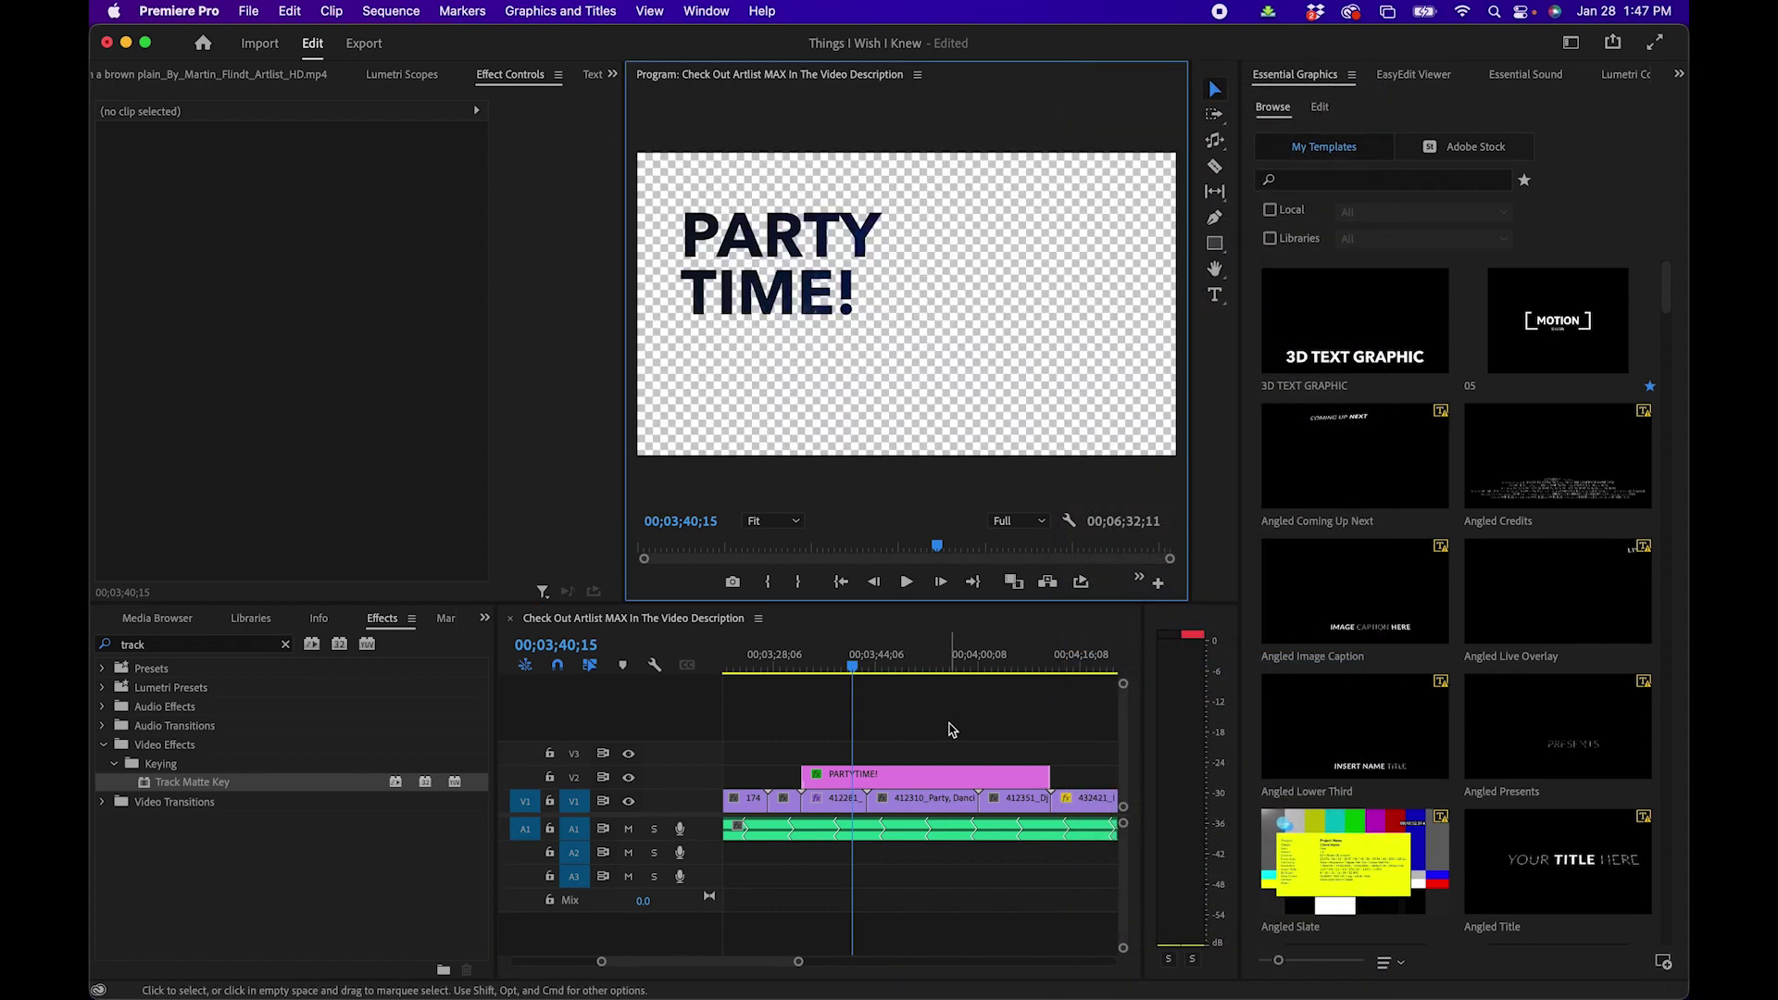